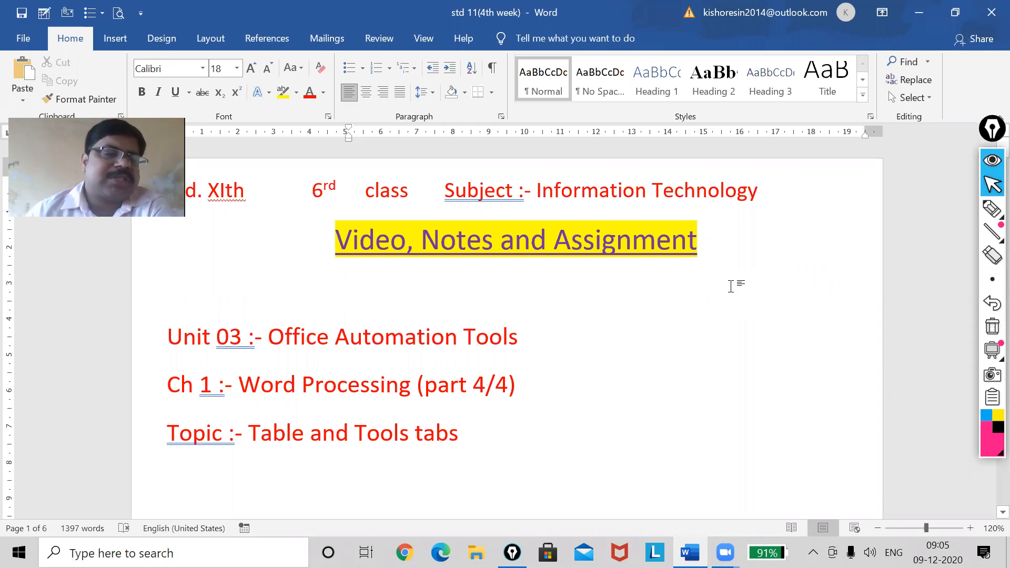
- Circle the topic "Table and Tools tabs" with the pen, underline its start, and tick both tab names
scroll(731, 287, down, 1)
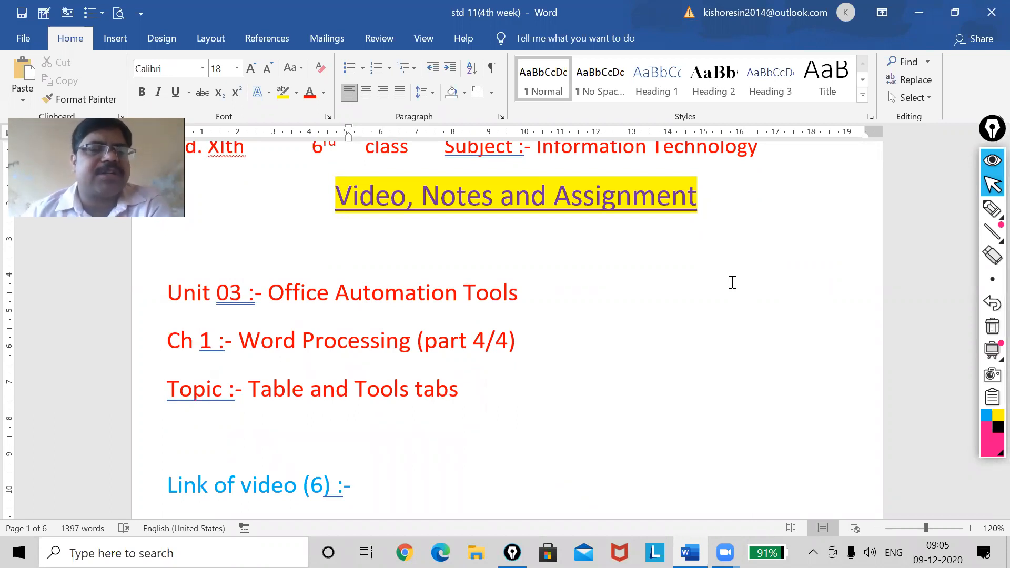
mouse_move(987, 221)
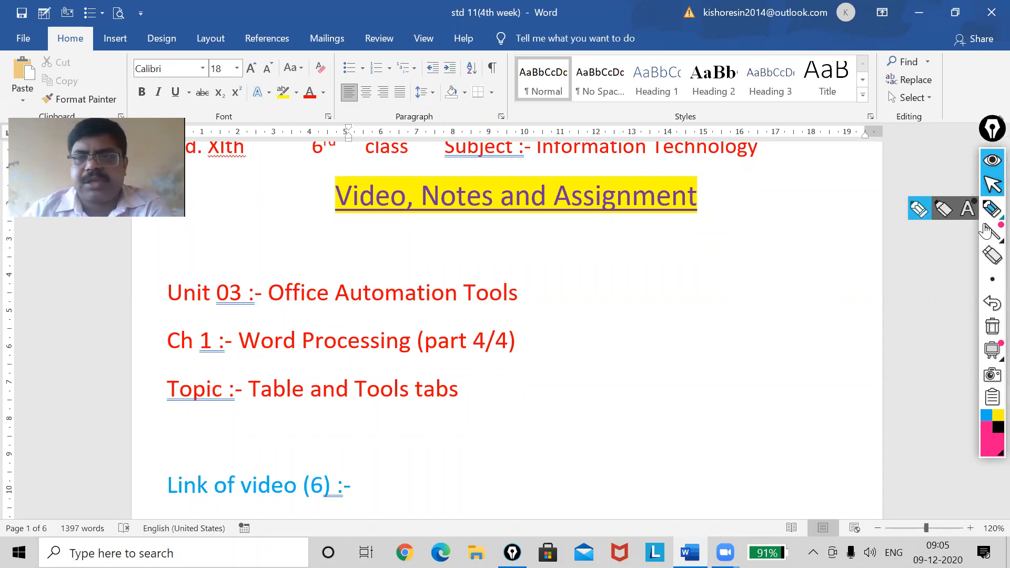
click(920, 210)
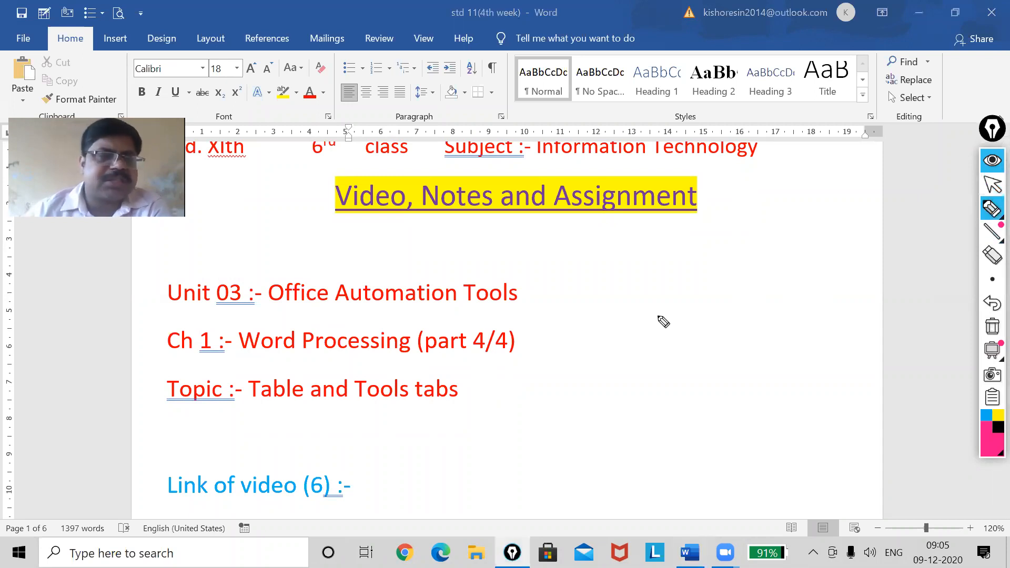
mouse_move(258, 412)
mouse_down()
mouse_move(369, 419)
mouse_move(474, 386)
mouse_move(392, 363)
mouse_move(257, 368)
mouse_move(259, 421)
mouse_move(319, 424)
mouse_up()
mouse_move(267, 369)
mouse_down()
mouse_move(277, 378)
mouse_move(291, 357)
mouse_up()
drag(362, 378, 388, 359)
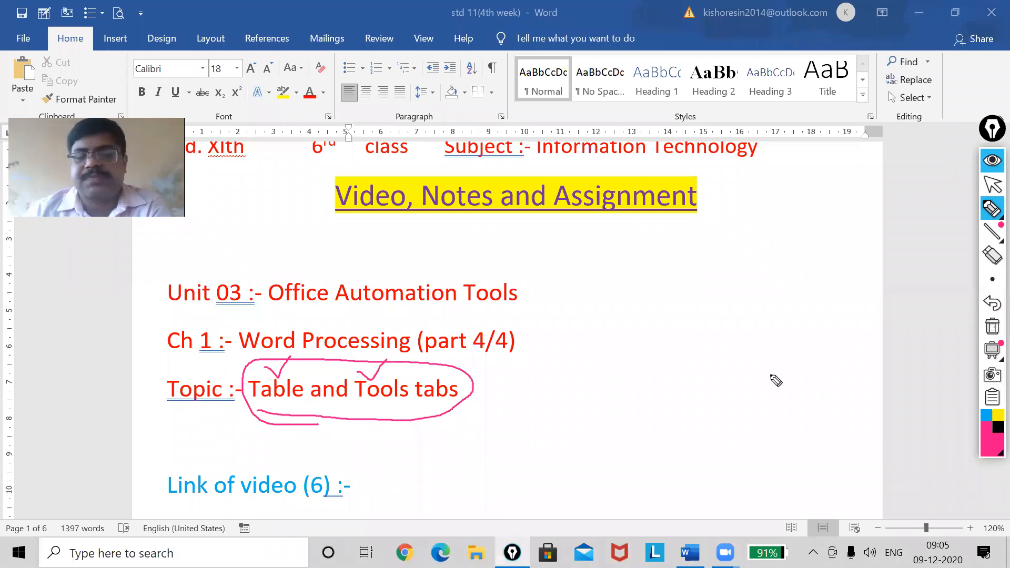
click(993, 185)
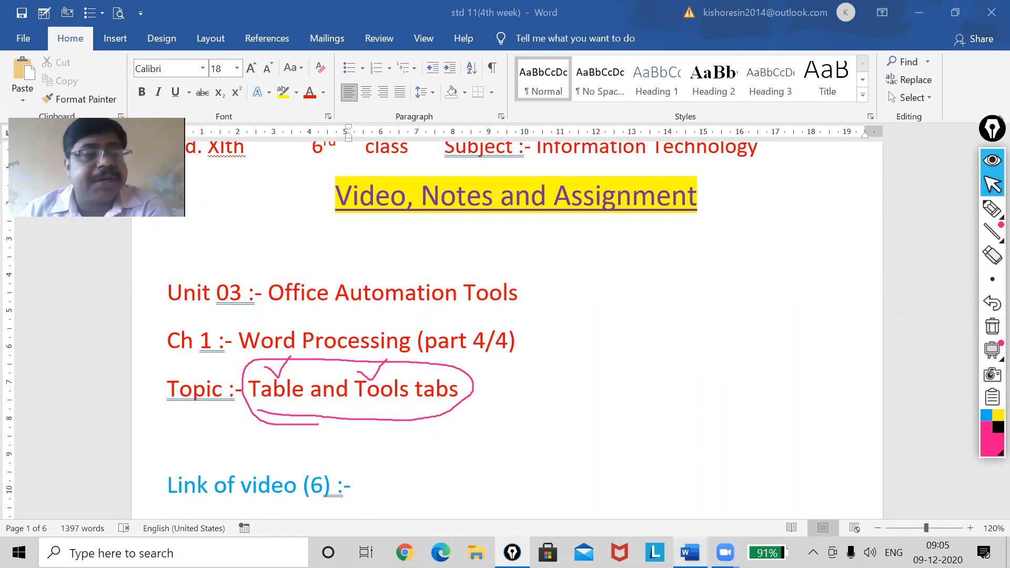
- Switch to OpenOffice with a new text document and clear the pen marks from the screen
mouse_move(690, 553)
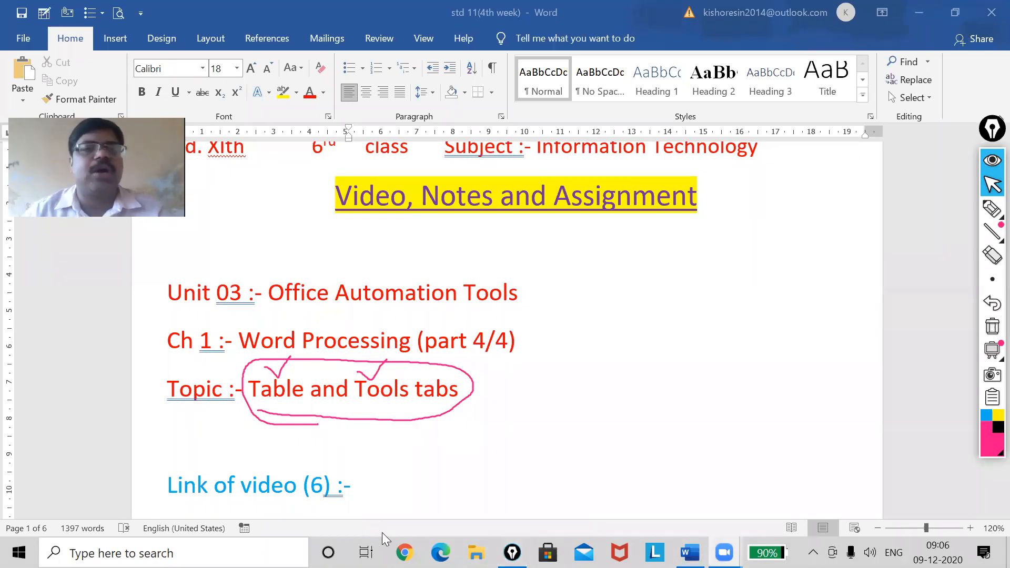
click(934, 16)
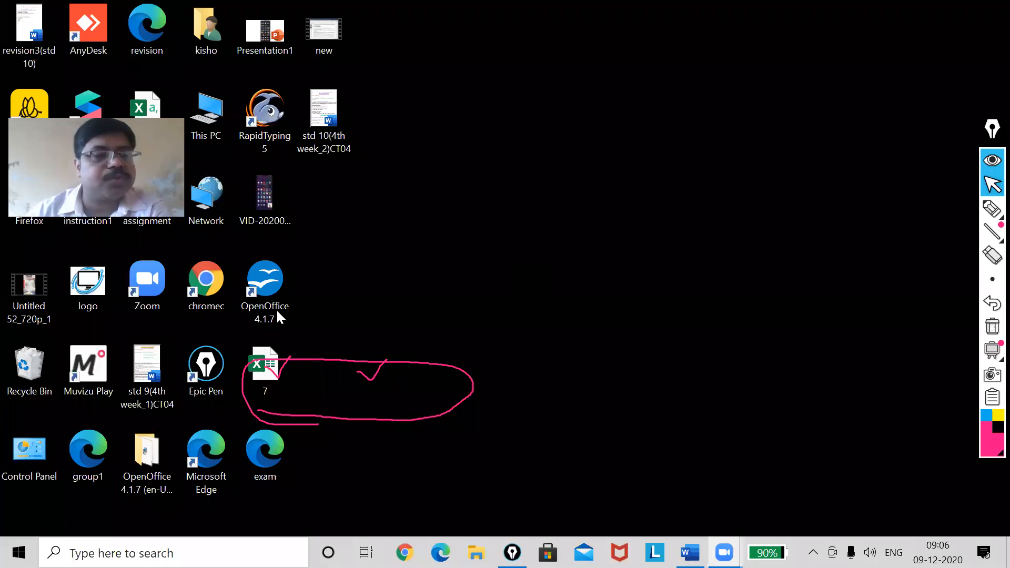
double_click(261, 282)
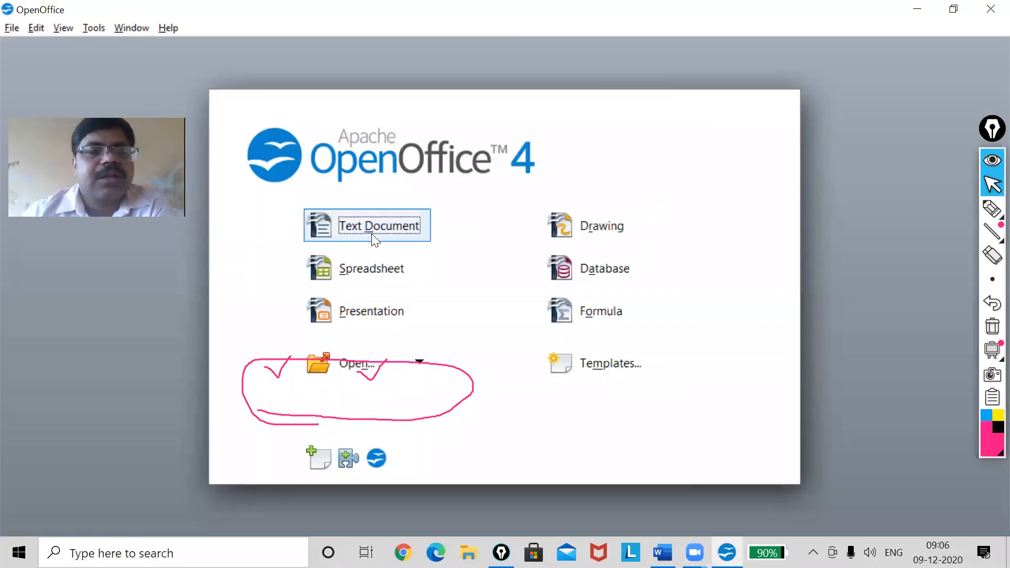
click(372, 234)
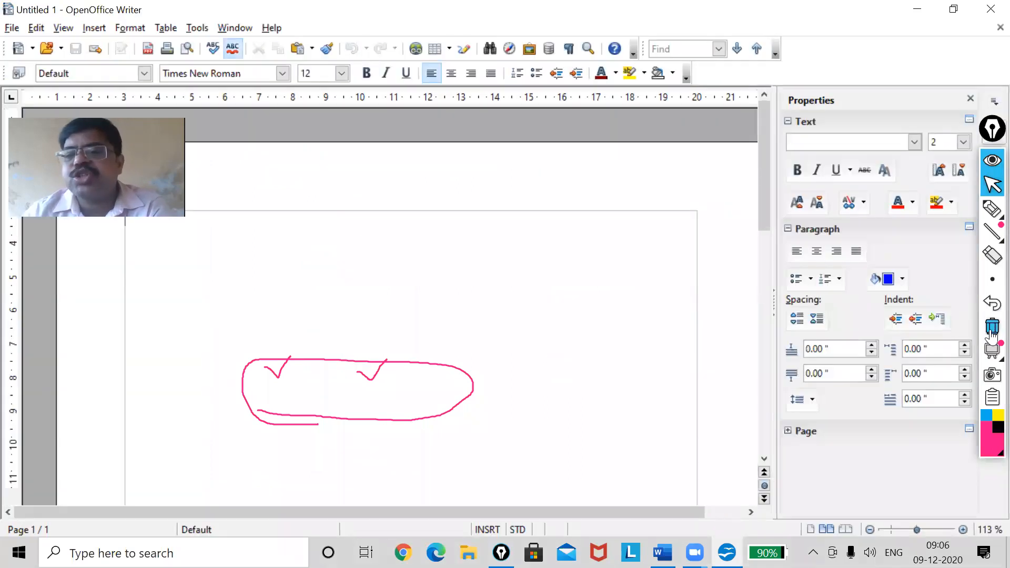
click(992, 331)
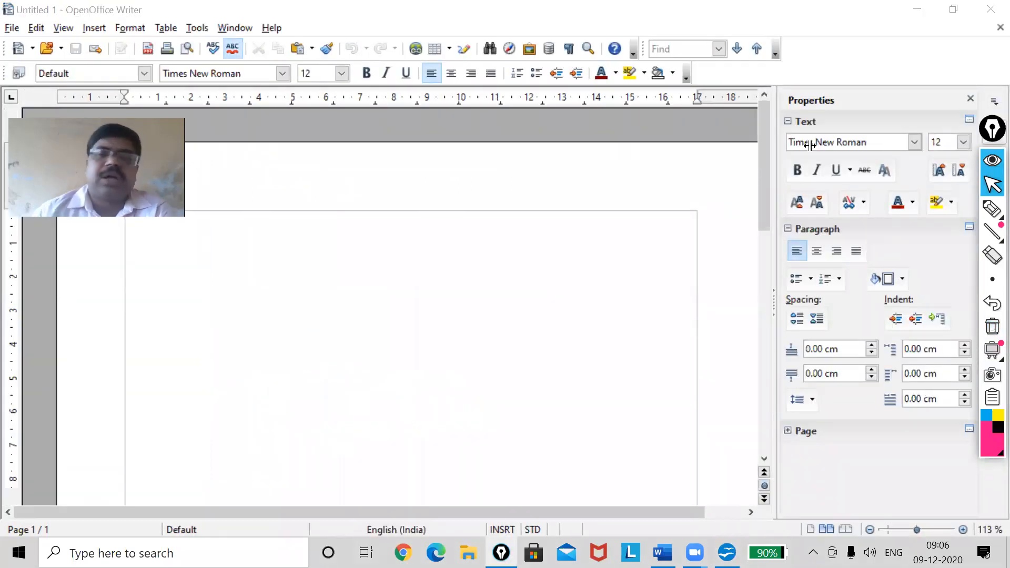
mouse_move(992, 208)
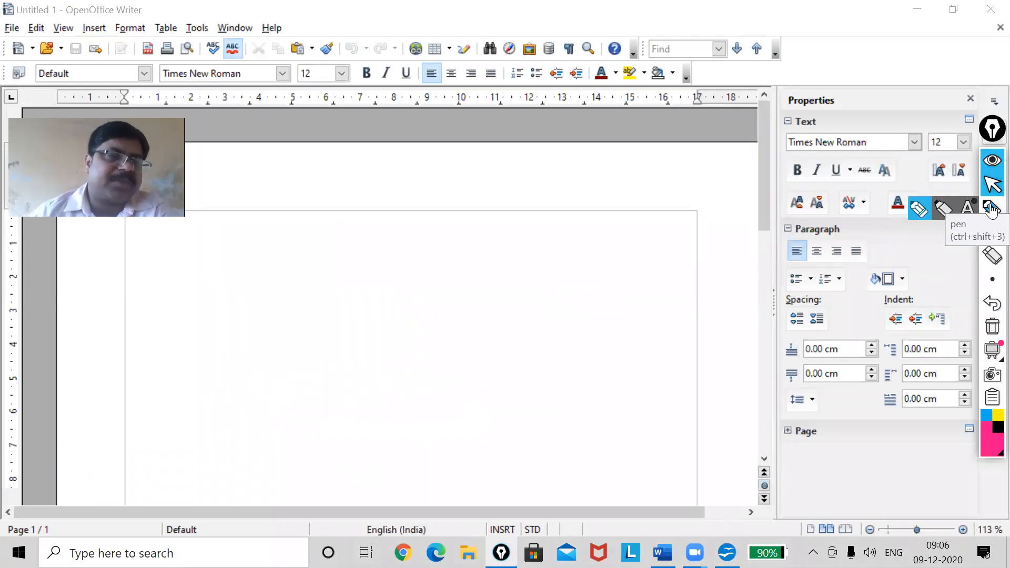
click(921, 211)
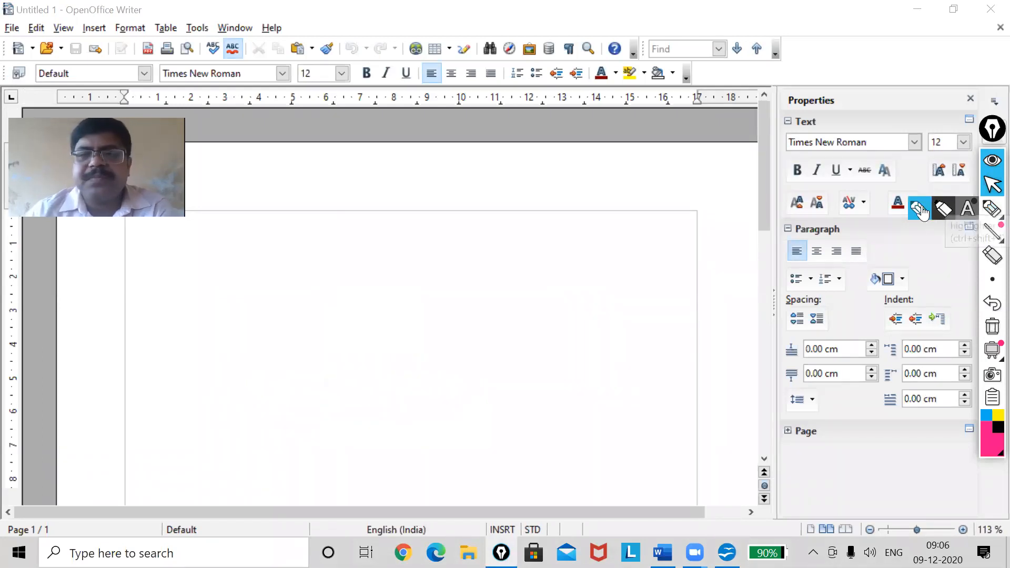
- Start inserting a table in the blank document and name it Result_of_Std11
click(167, 29)
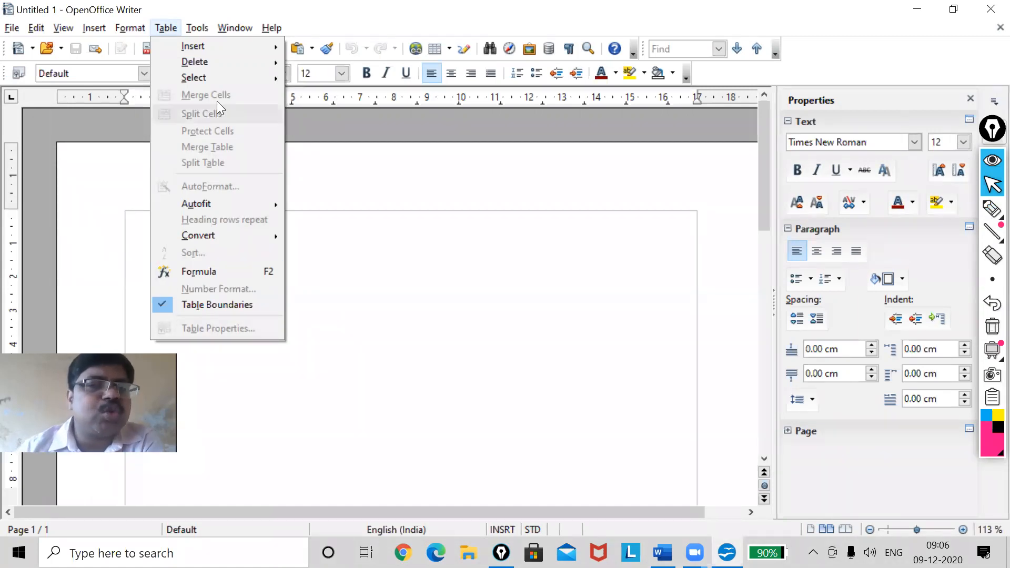
mouse_move(216, 40)
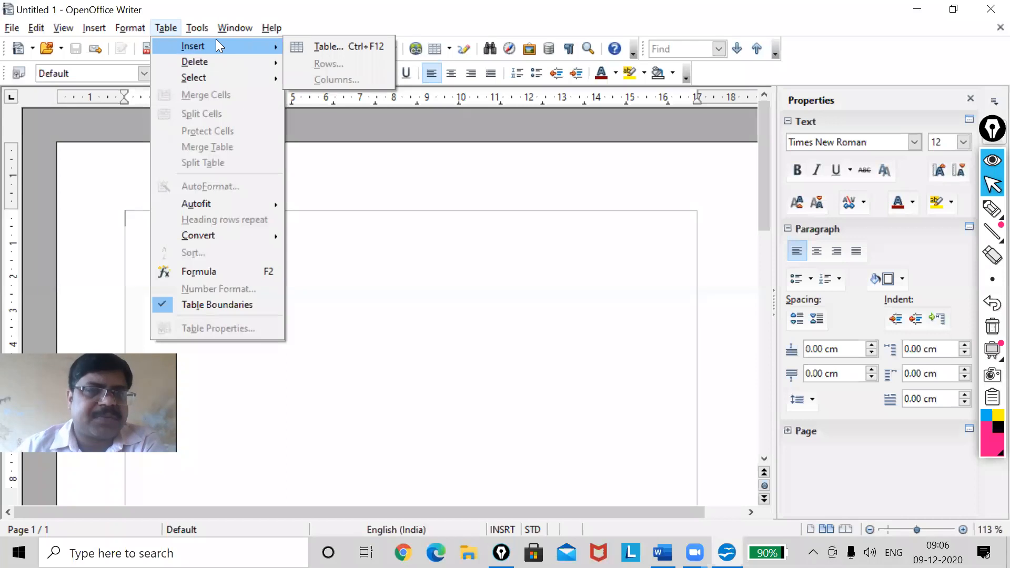
click(344, 46)
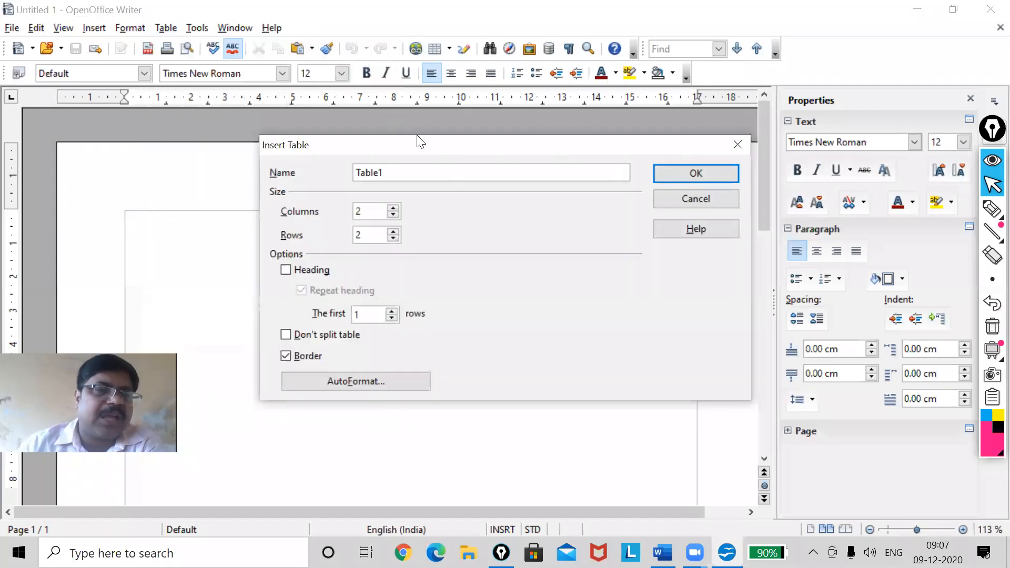
drag(477, 145, 454, 126)
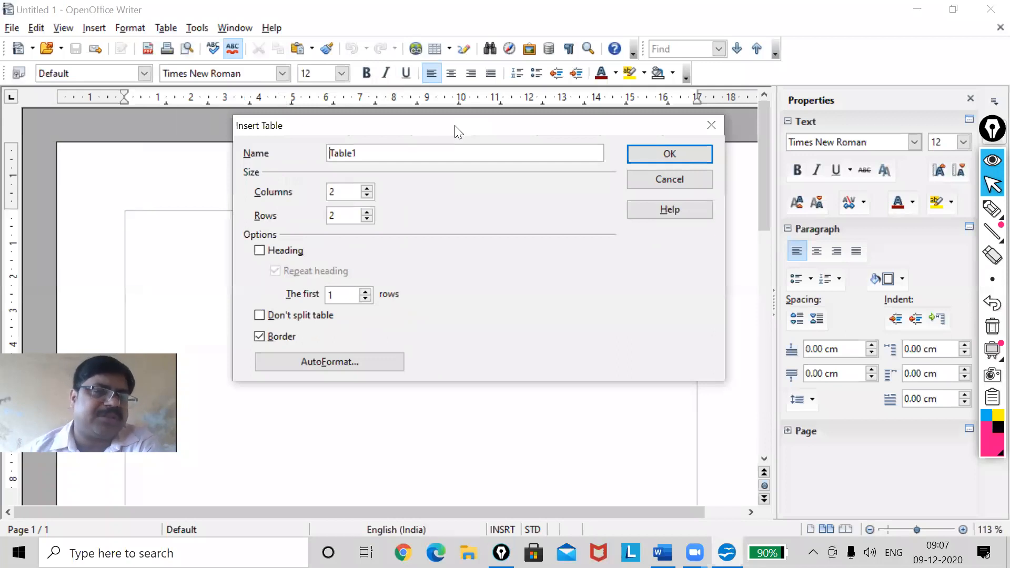
drag(411, 152, 327, 151)
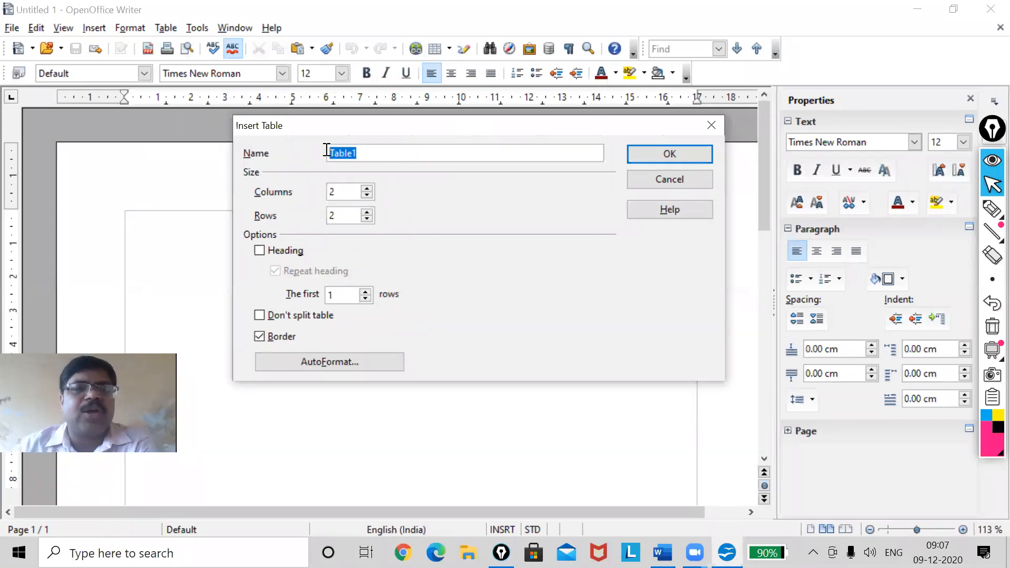
text(REsult)
key(BackSpace)
key(BackSpace)
key(BackSpace)
text(ult)
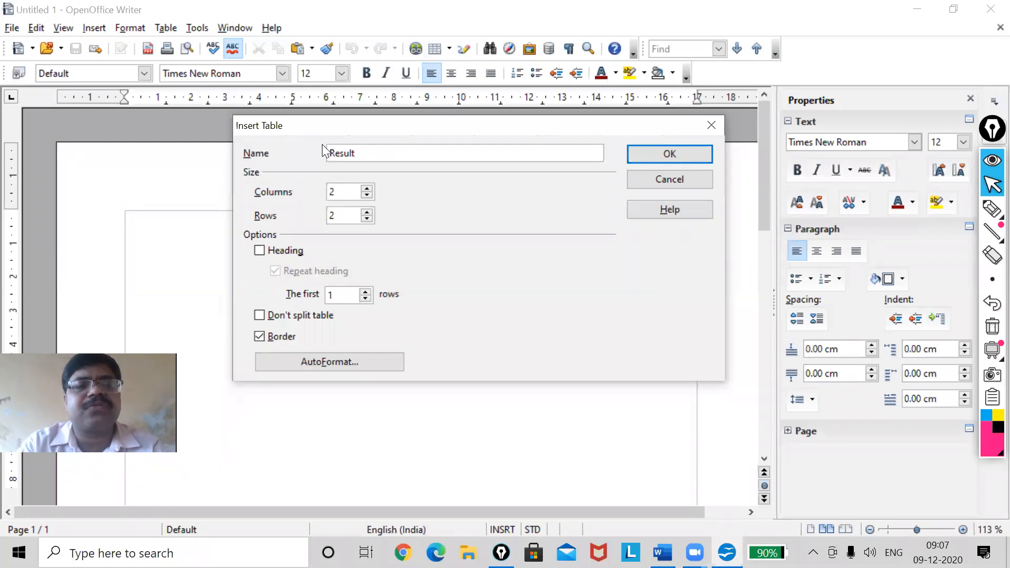
text(_of_Std)
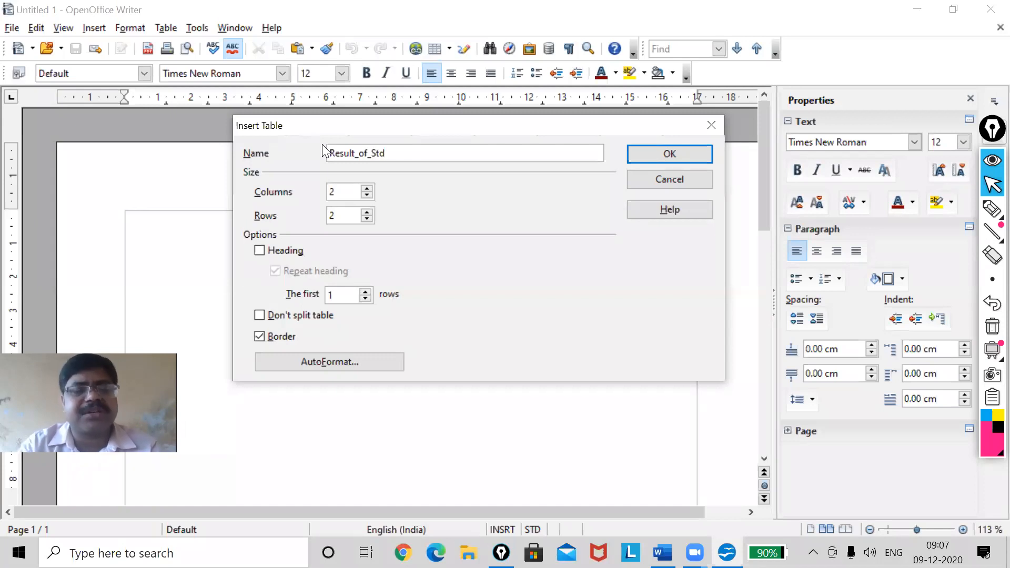
text(11)
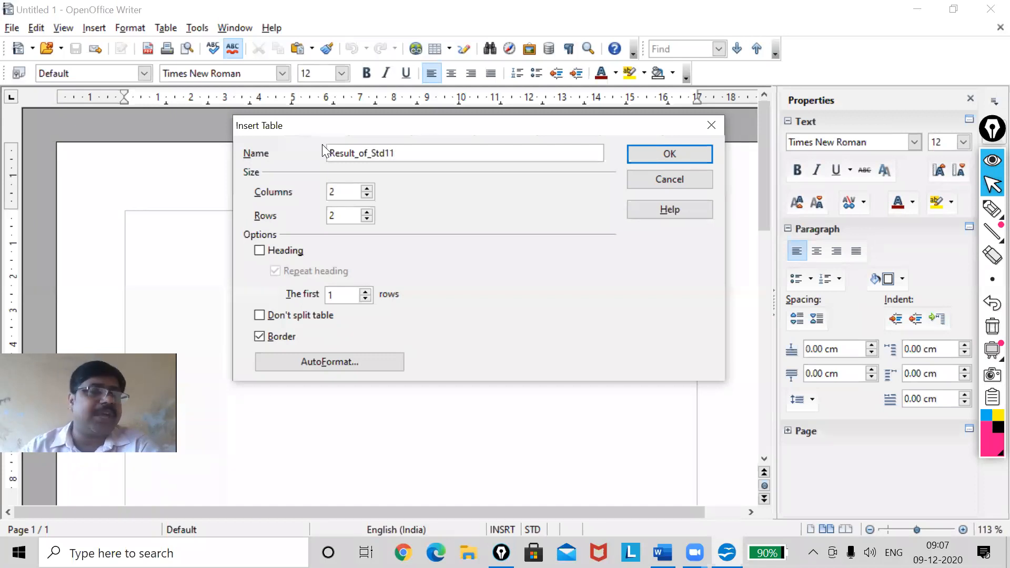
mouse_move(988, 211)
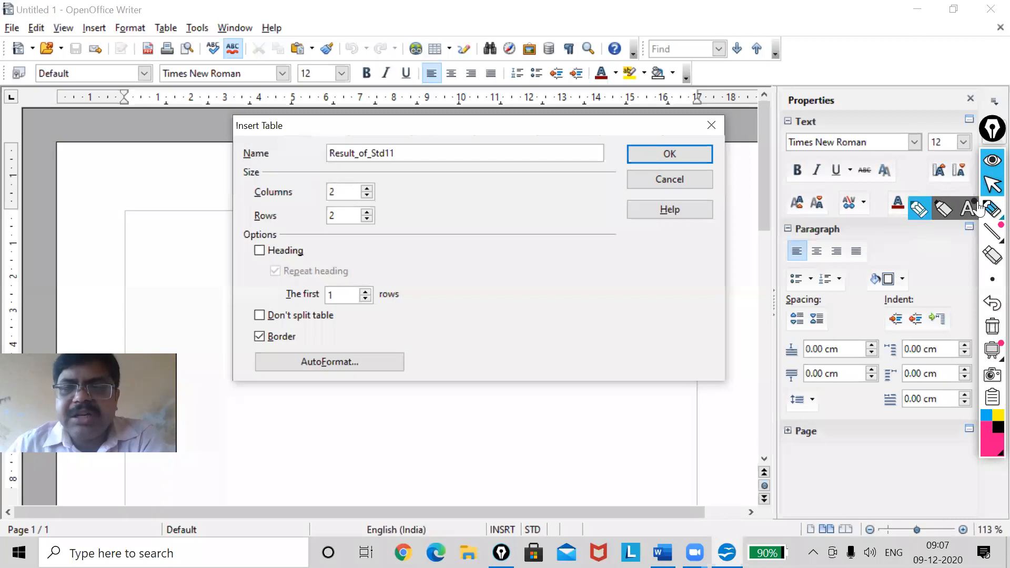
click(919, 211)
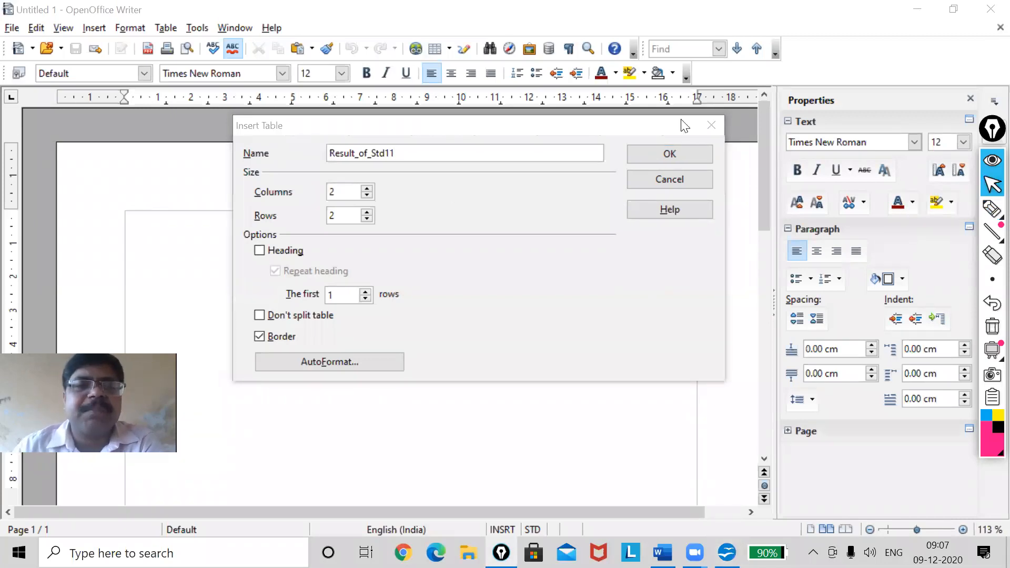
mouse_move(992, 211)
click(919, 210)
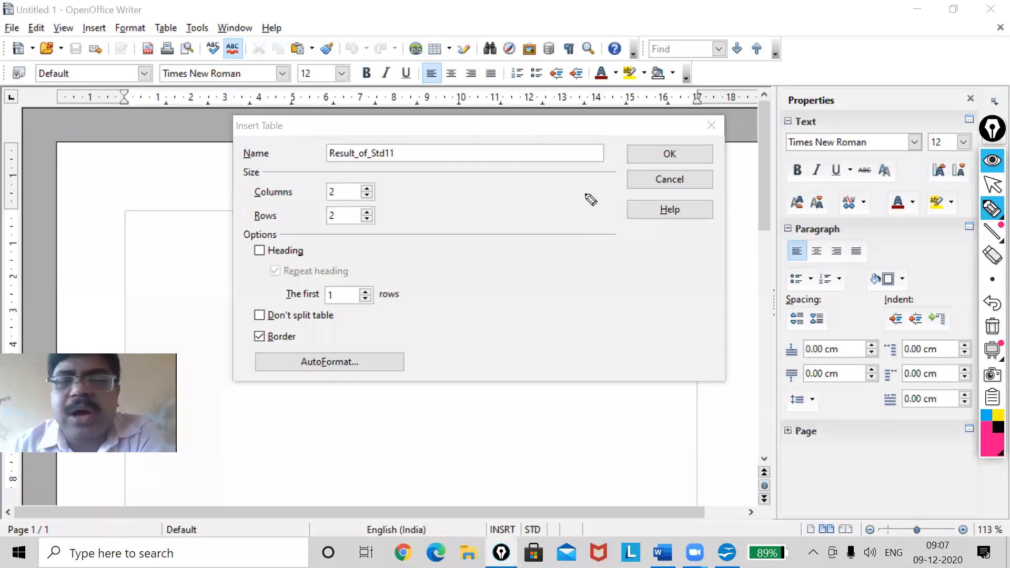
click(993, 184)
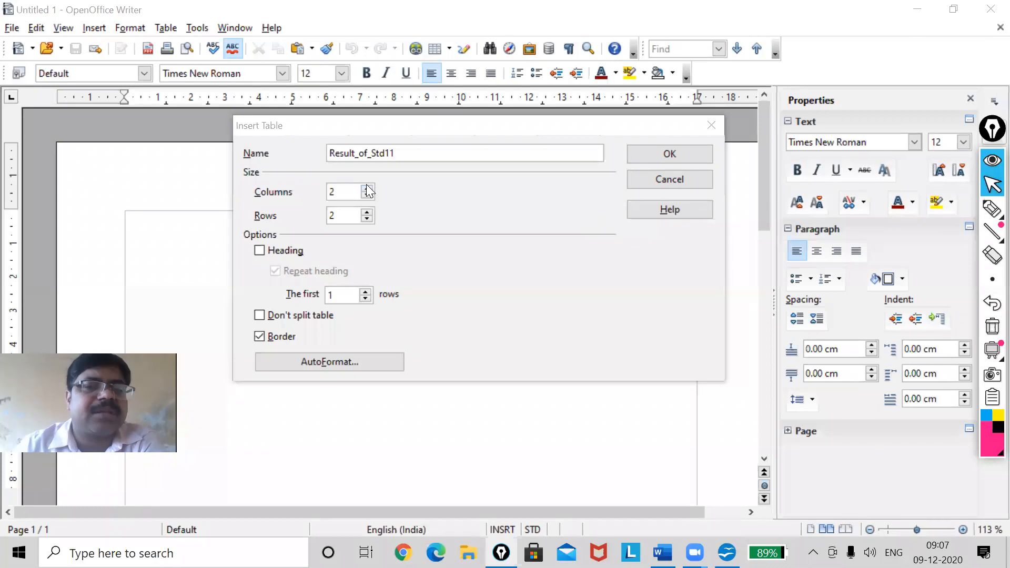
- Set the size of the Result_of_Std11 table to 3 columns and 4 rows
click(368, 188)
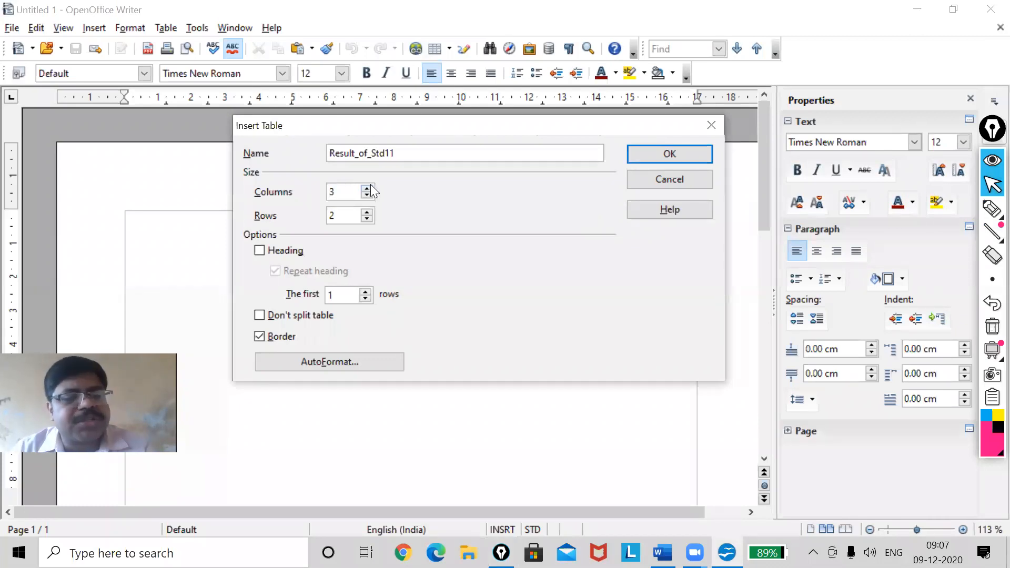
click(367, 212)
click(367, 212)
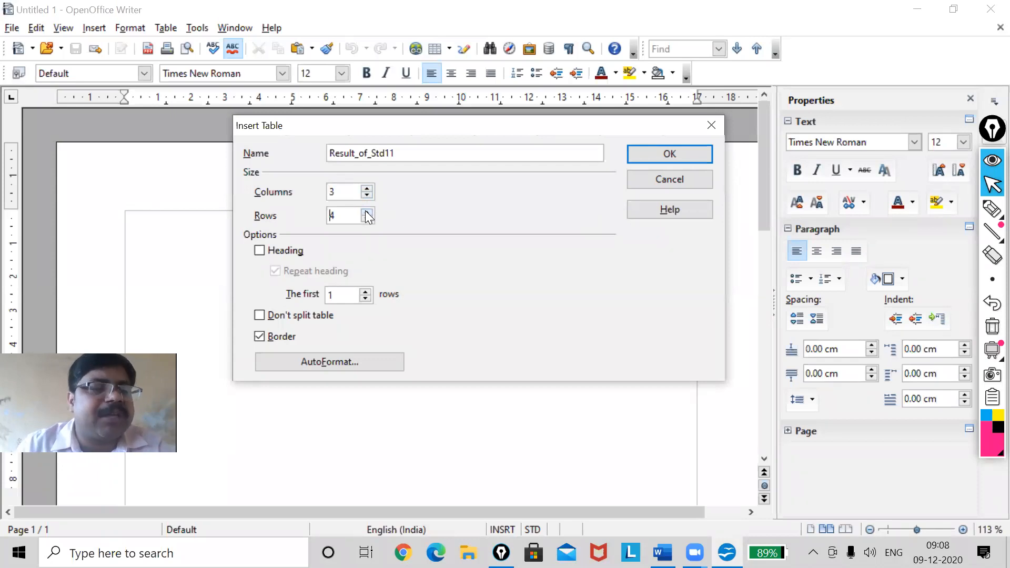
click(366, 212)
click(367, 217)
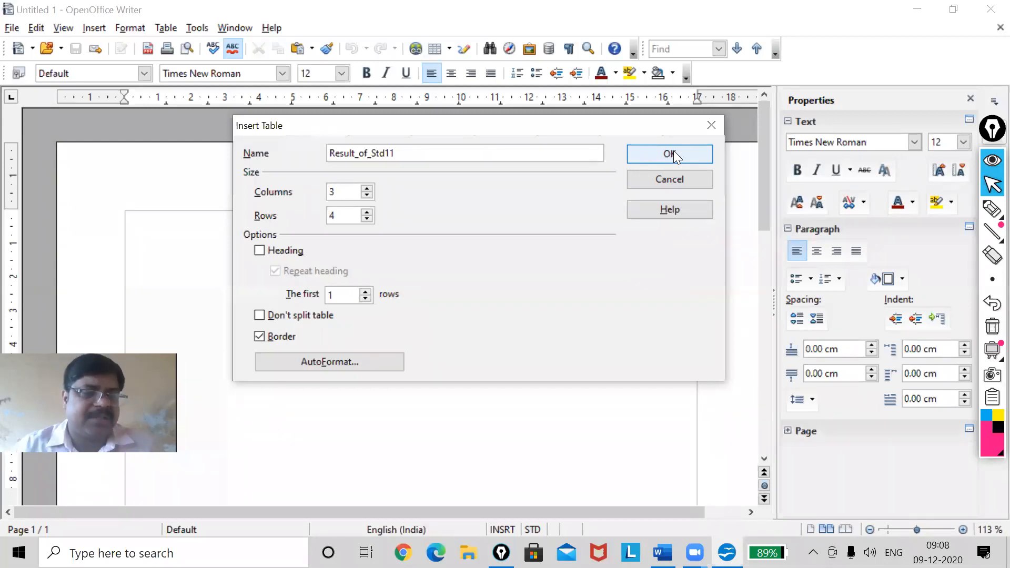
- Insert the table with the Blue AutoFormat and undo the insertion
click(330, 362)
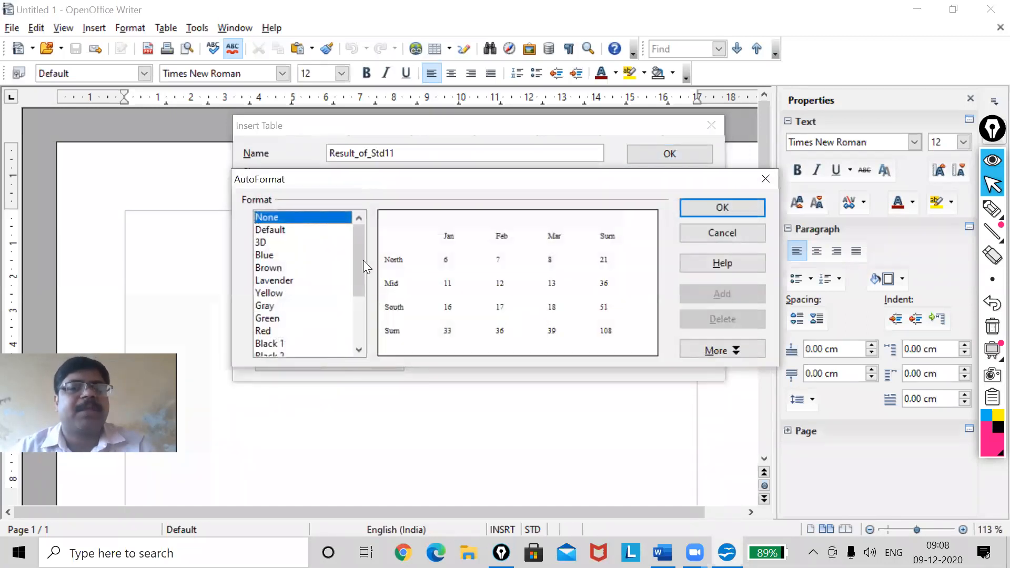
drag(359, 242, 365, 268)
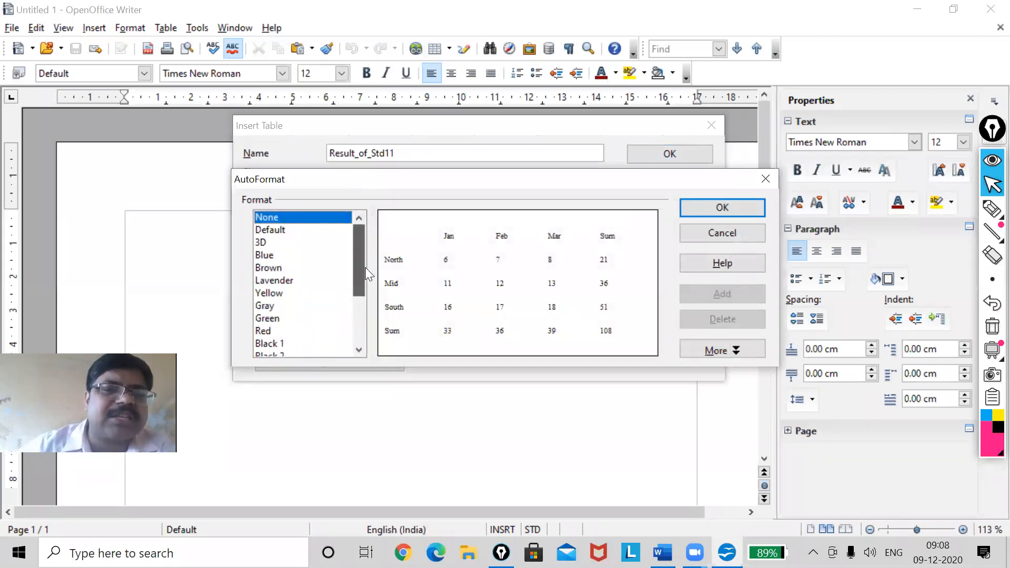
click(285, 255)
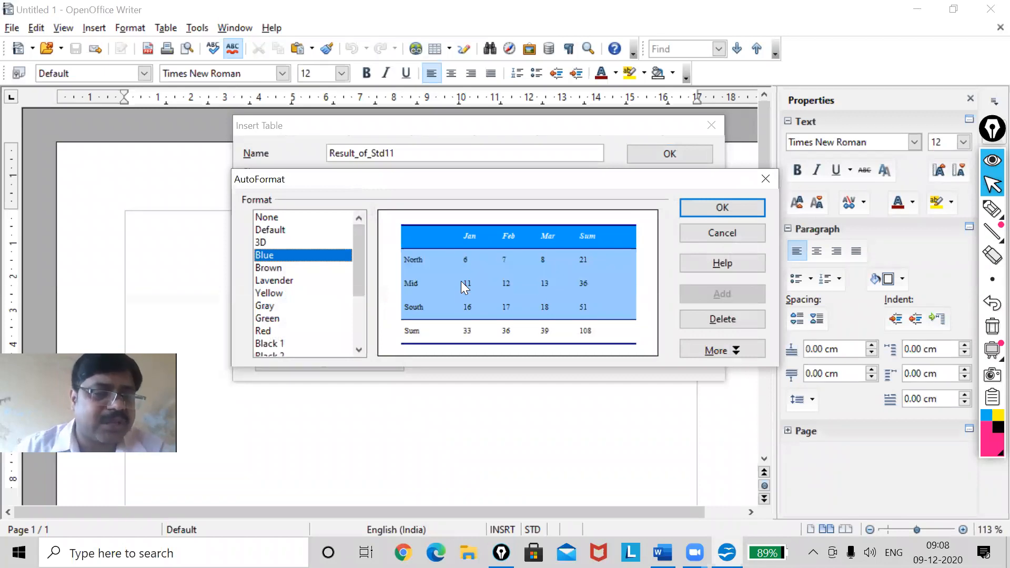
click(705, 210)
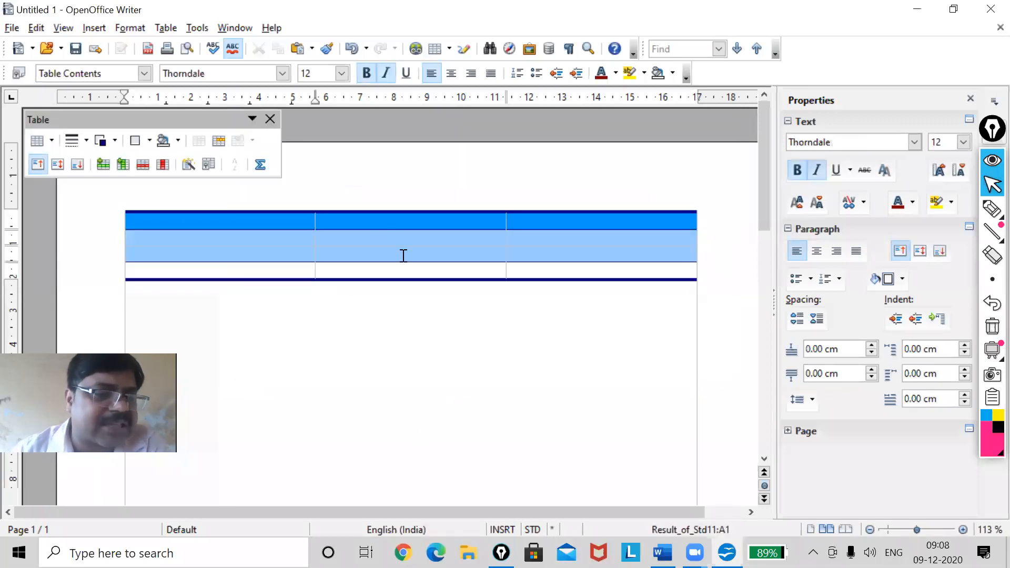
key(ctrl+z)
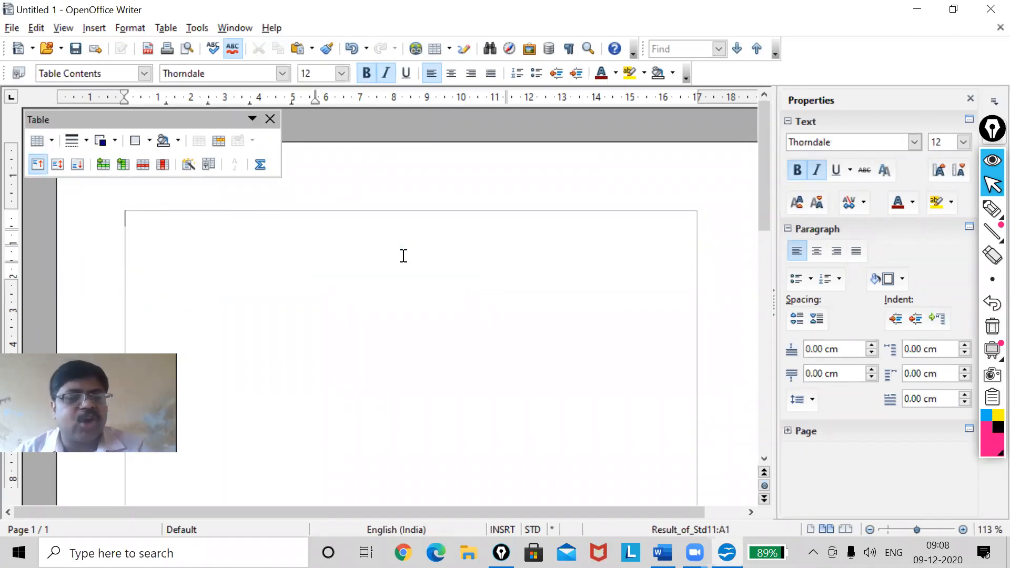
- Start inserting a new table and set its size to 3 columns and 4 rows
click(167, 31)
mouse_move(186, 45)
click(341, 46)
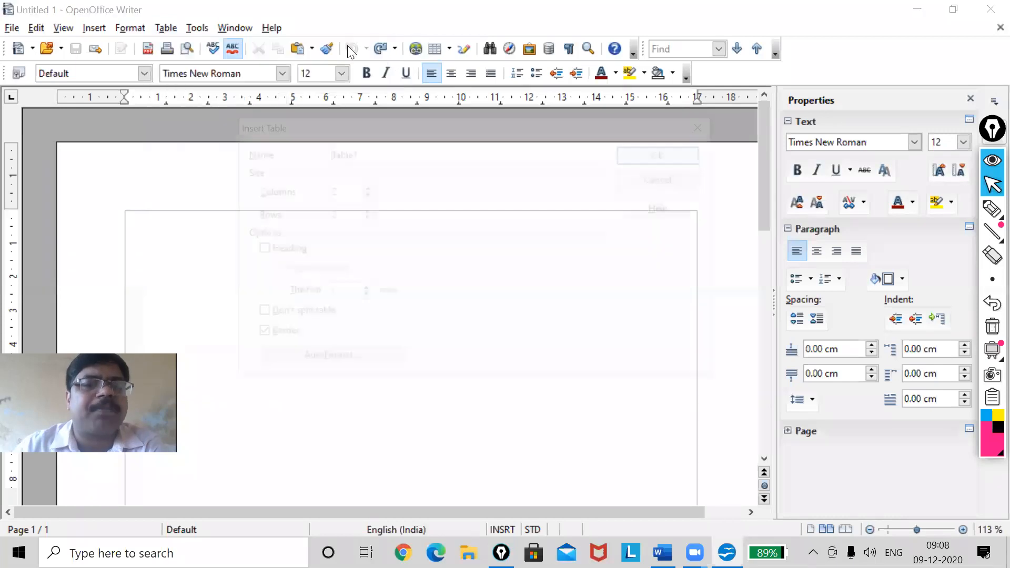
click(367, 188)
click(367, 212)
click(366, 212)
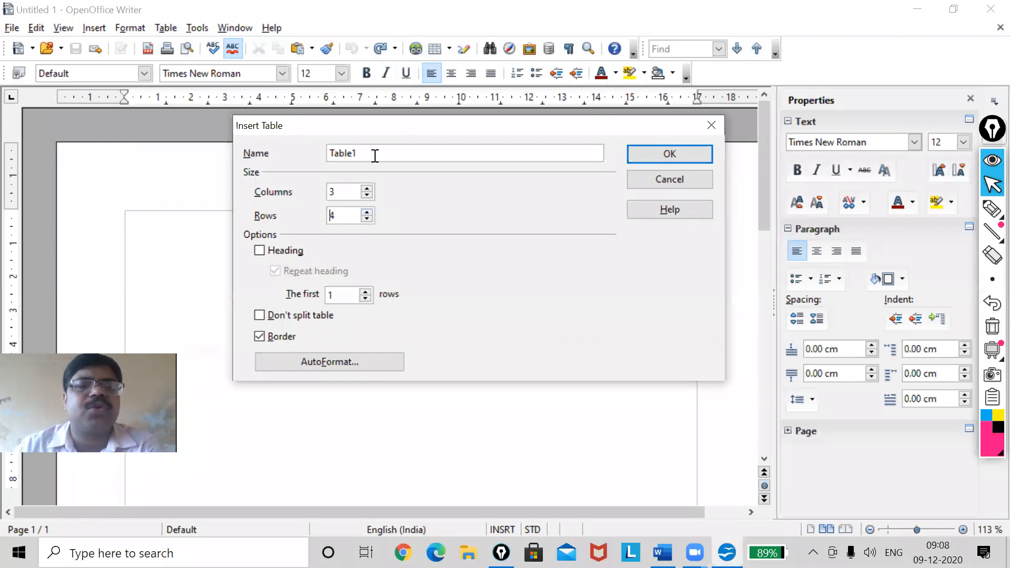
- Name the new table result_of_std11 and insert it into the document
drag(375, 156, 297, 149)
text(resul)
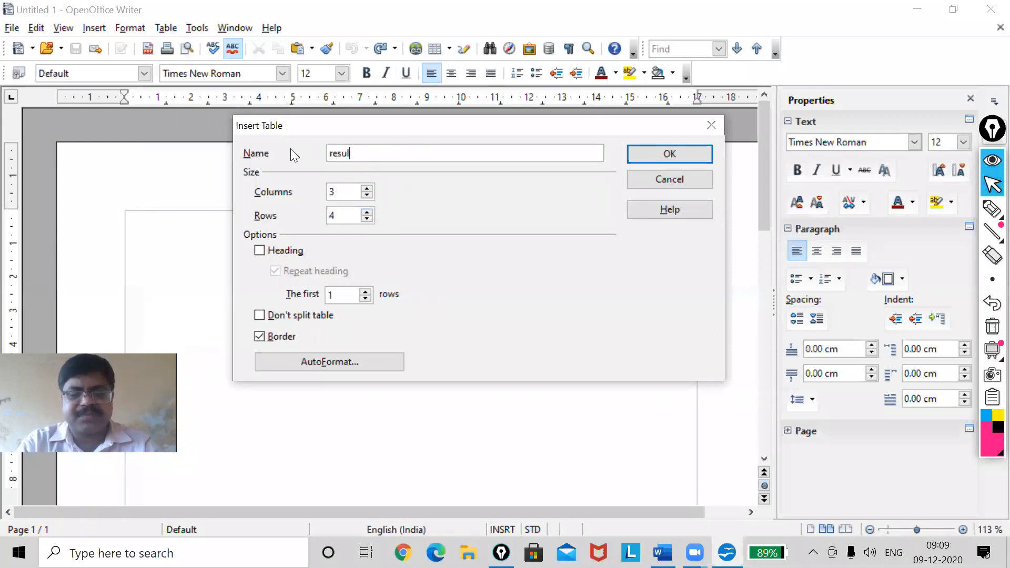
text(t_of)
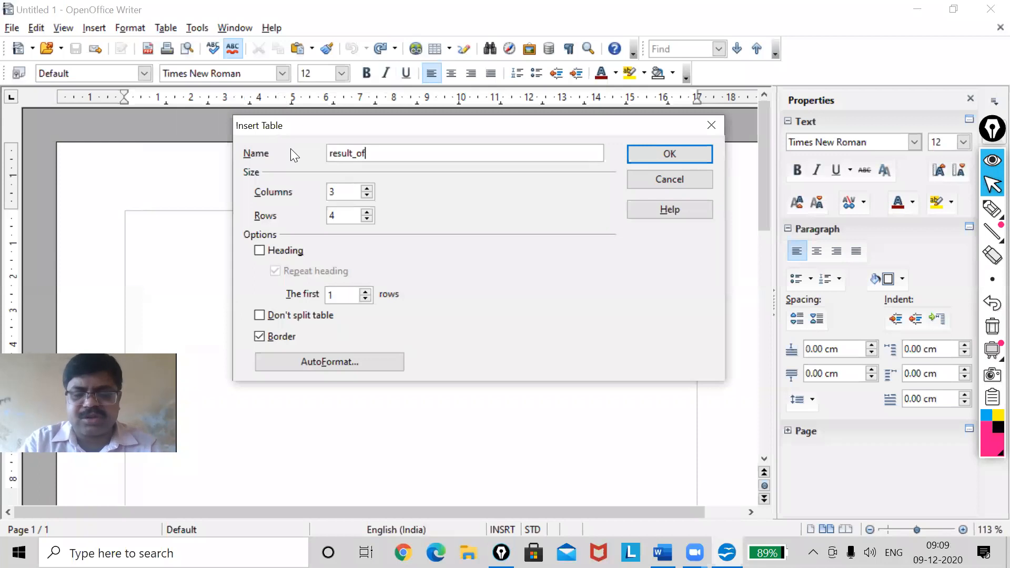
text(_std11)
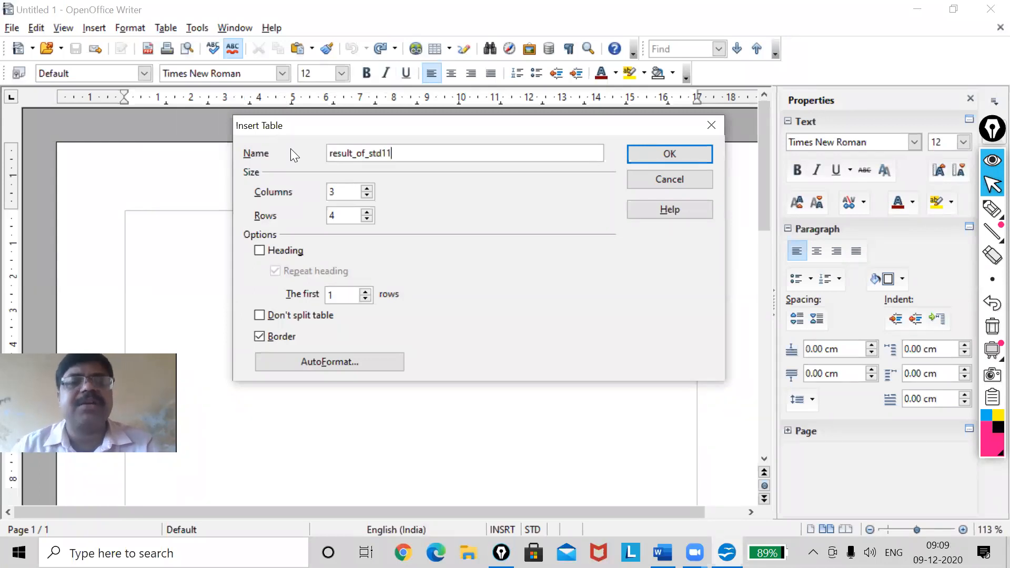
click(677, 153)
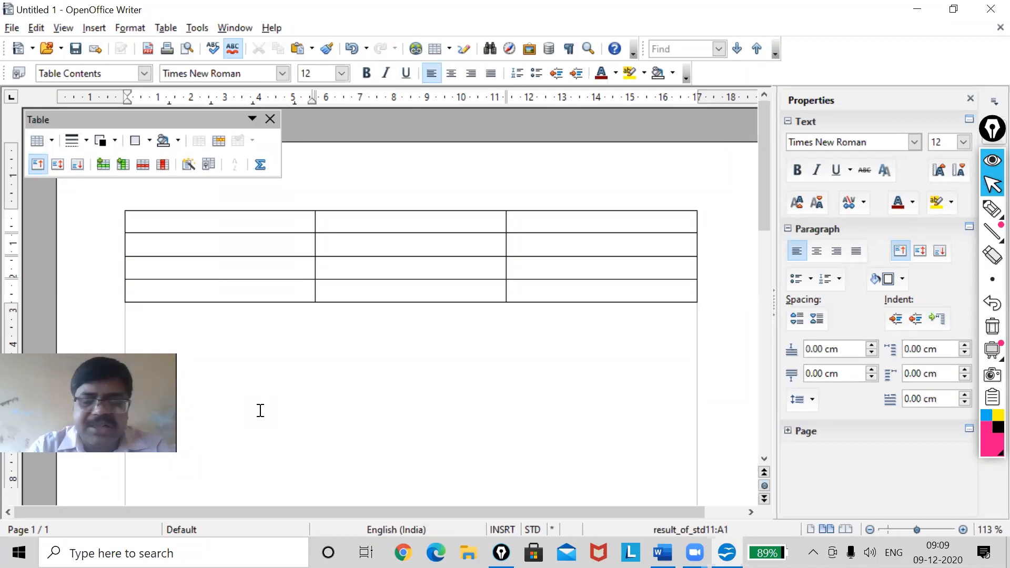
- Fill the table's header row with Name of students, class and computer
text(Name )
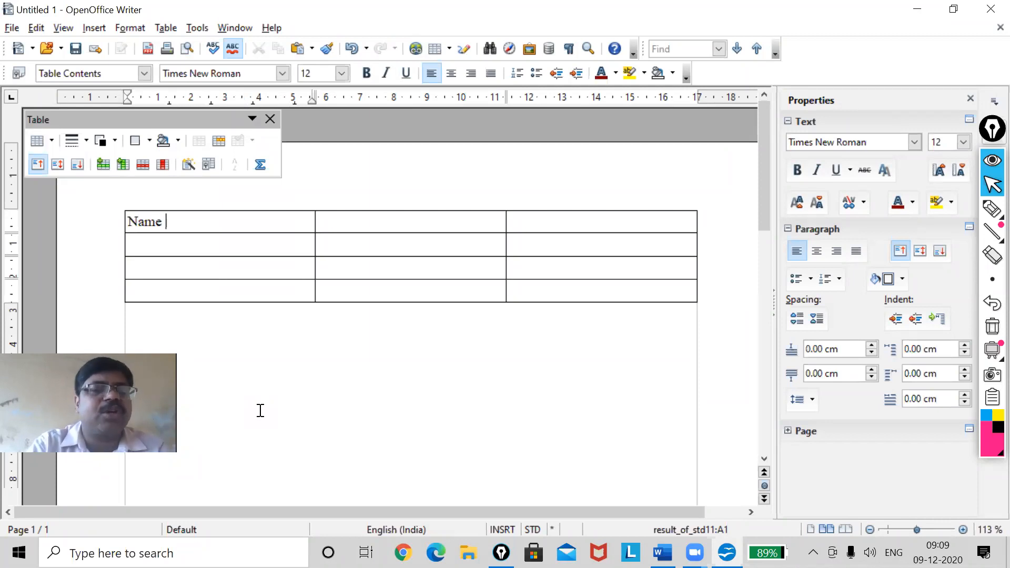
text(of st)
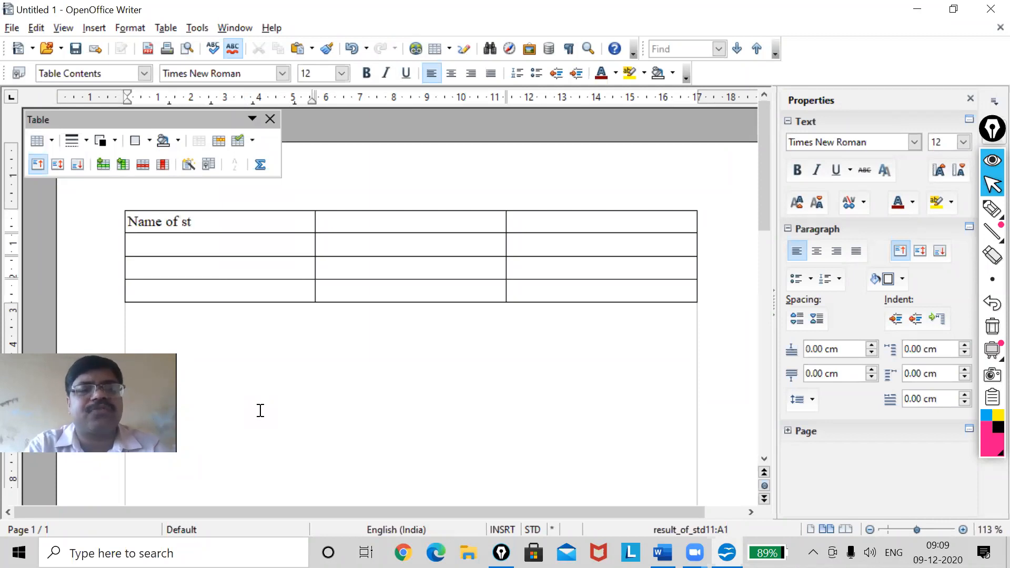
text(udents)
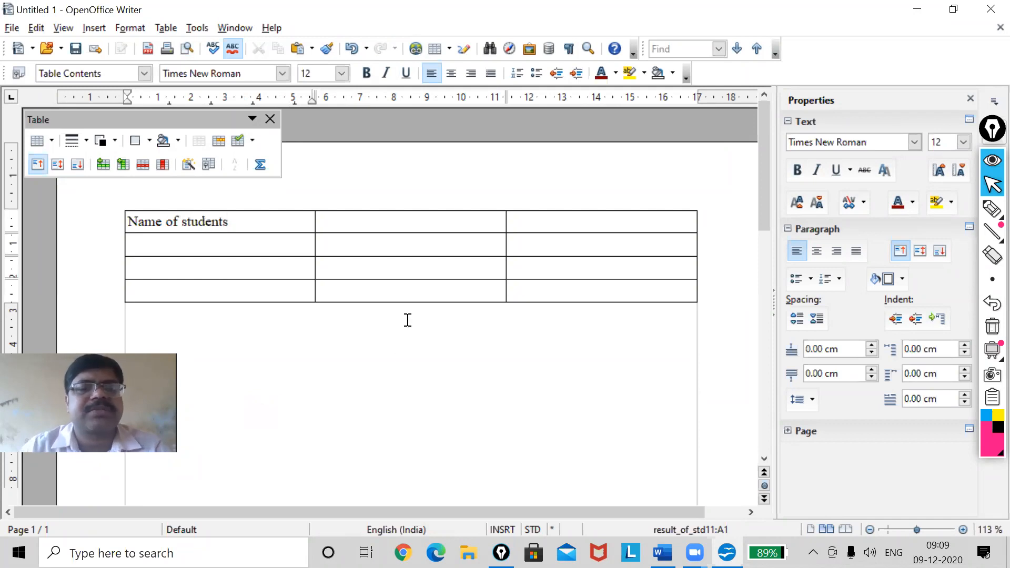
click(410, 227)
text(class)
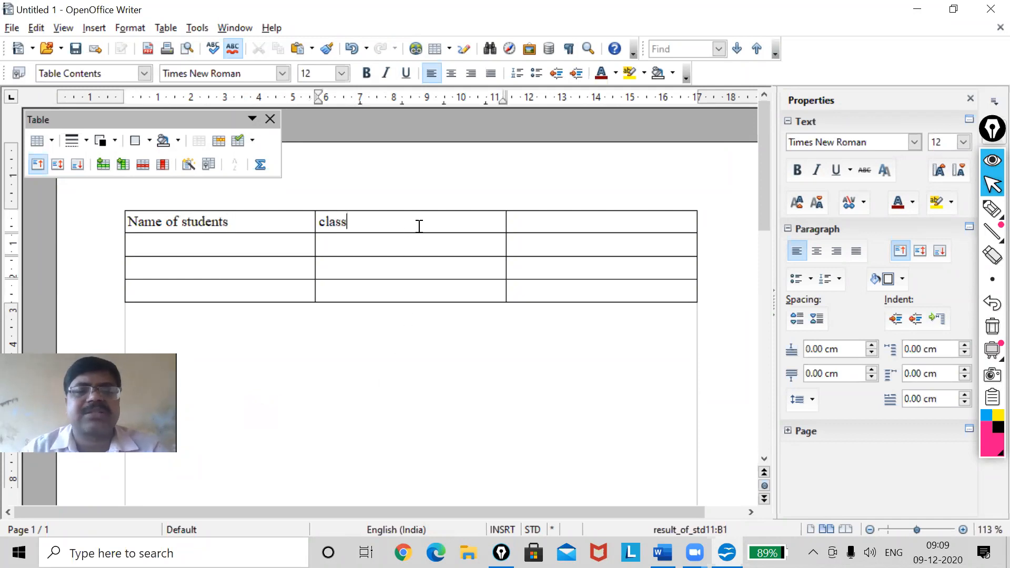
click(532, 225)
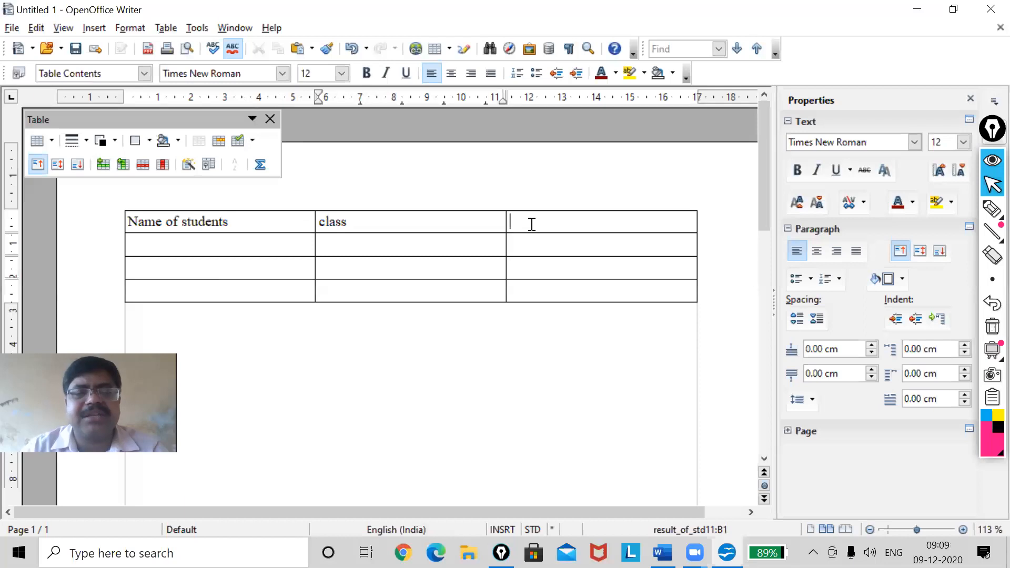
text(computer)
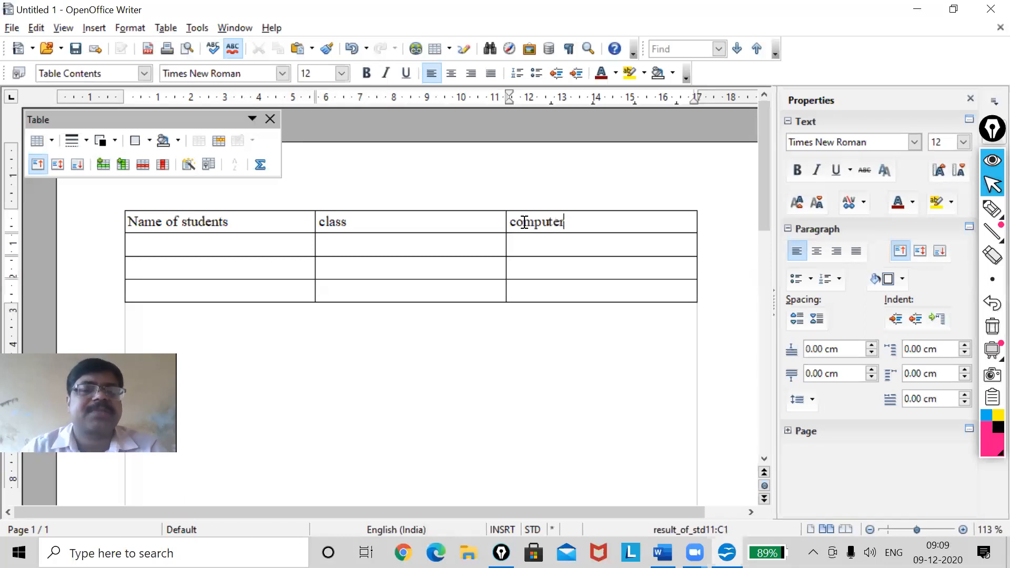
- Enter the three students' first names in the cells under Name of students
click(228, 246)
text(Raju)
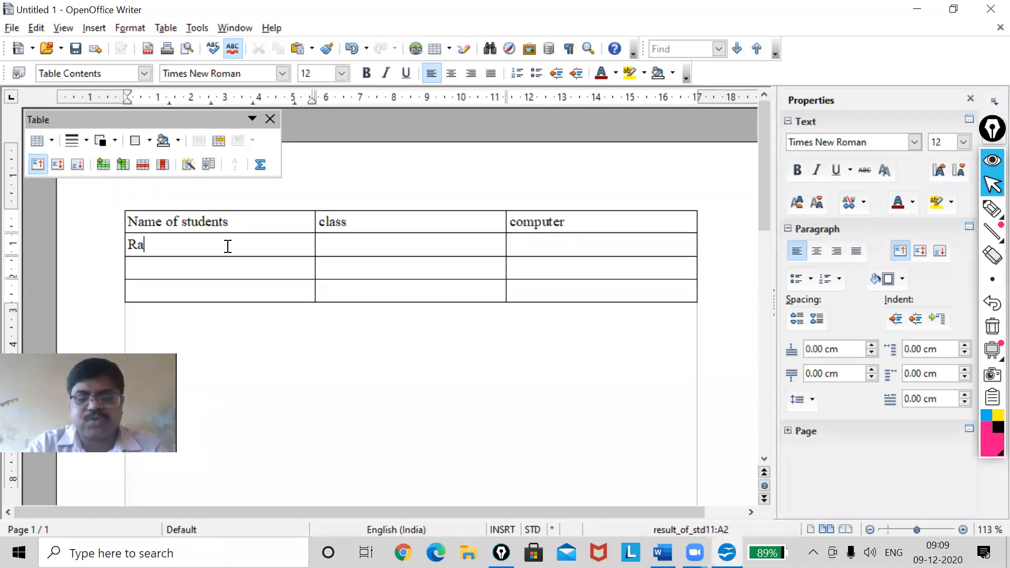
click(227, 273)
text(Suresh)
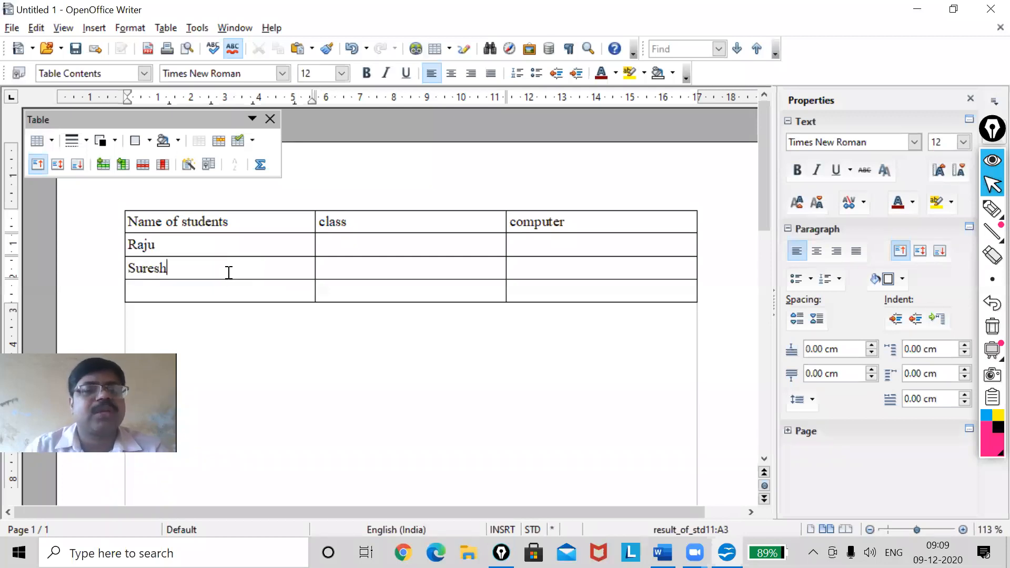
click(230, 295)
text(A)
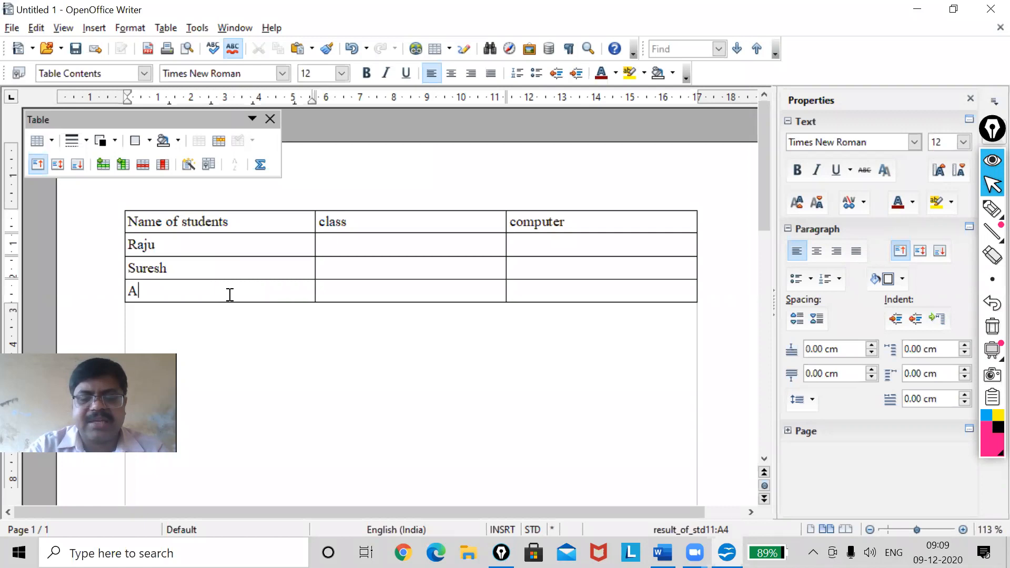
text(mar)
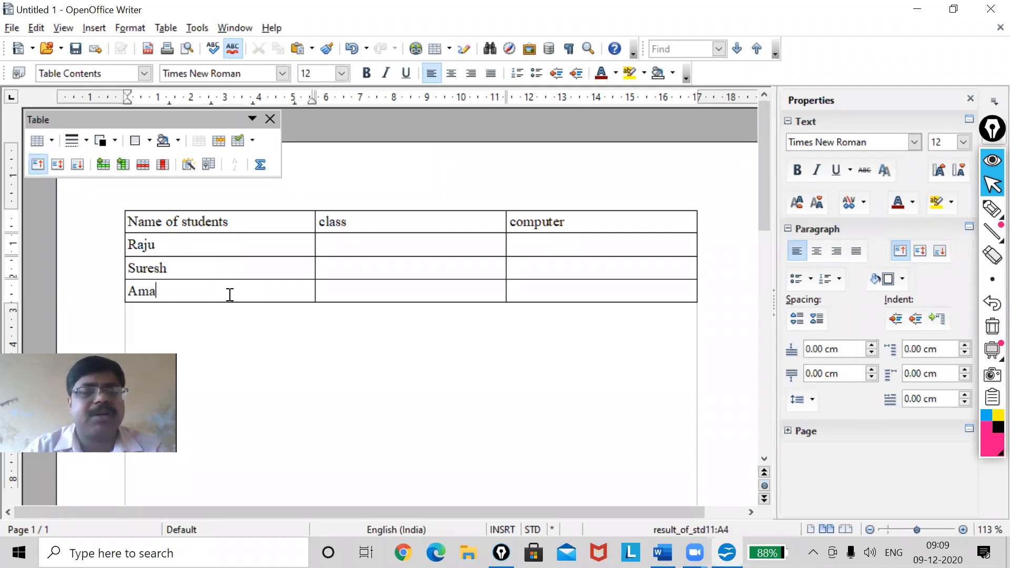
- Fill the class column with IX, X and XI for the three students
click(366, 245)
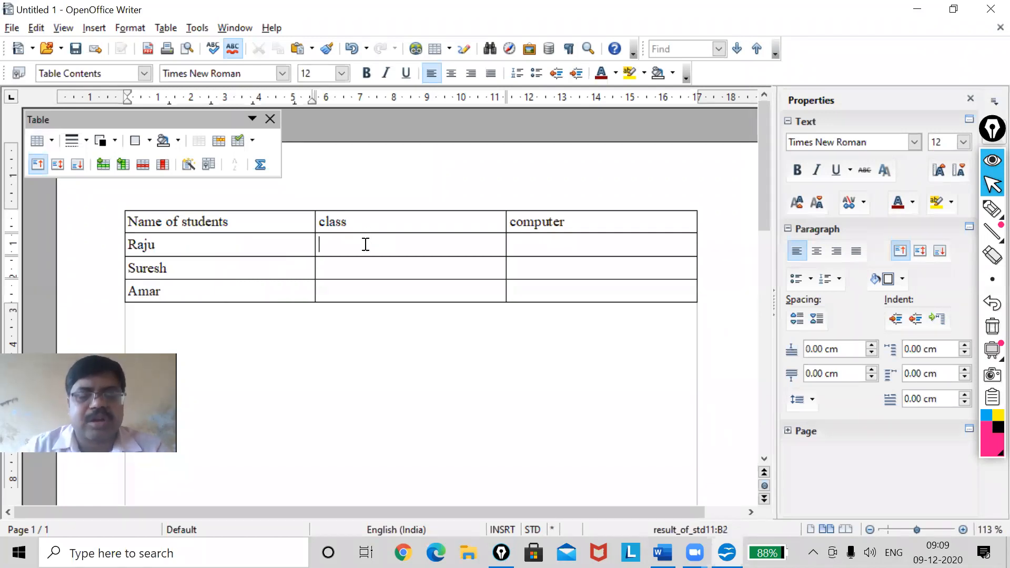
text(IX)
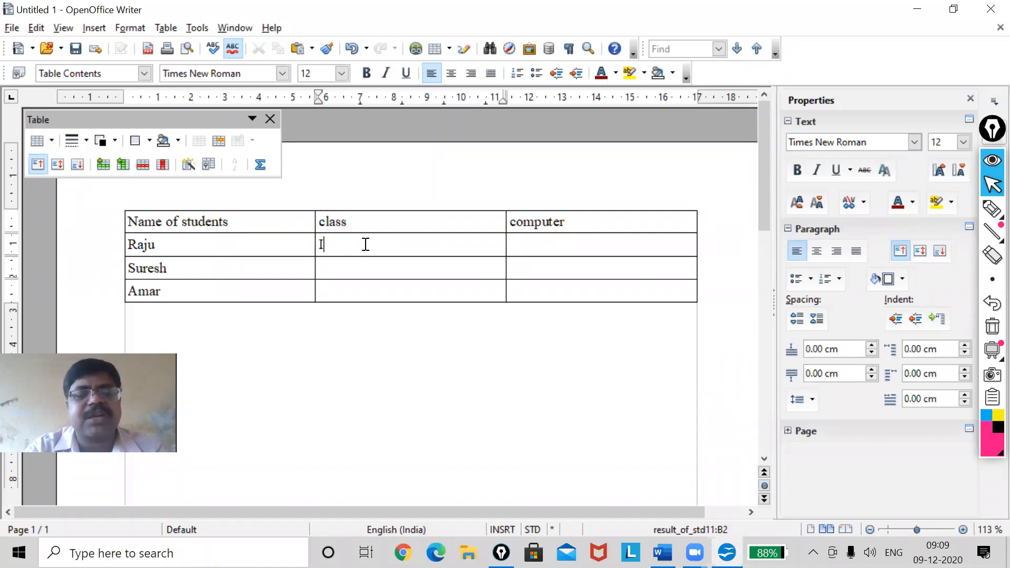
click(370, 267)
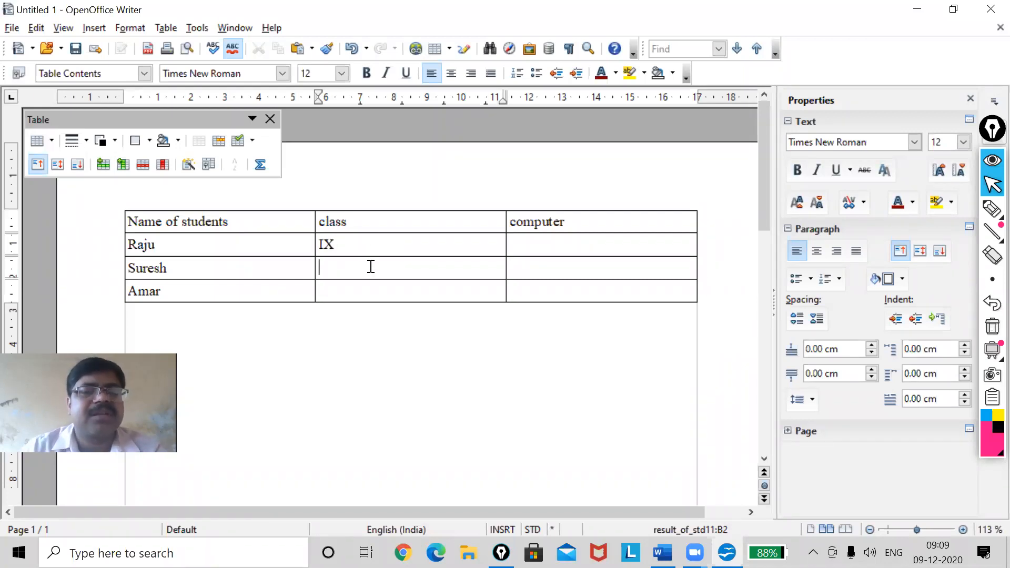
text(X)
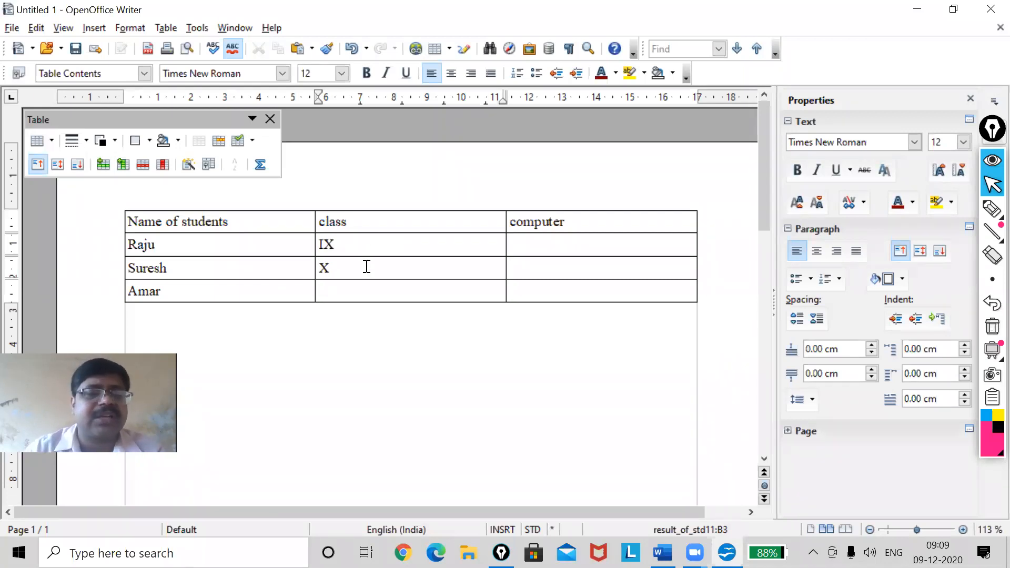
click(347, 293)
text(XI)
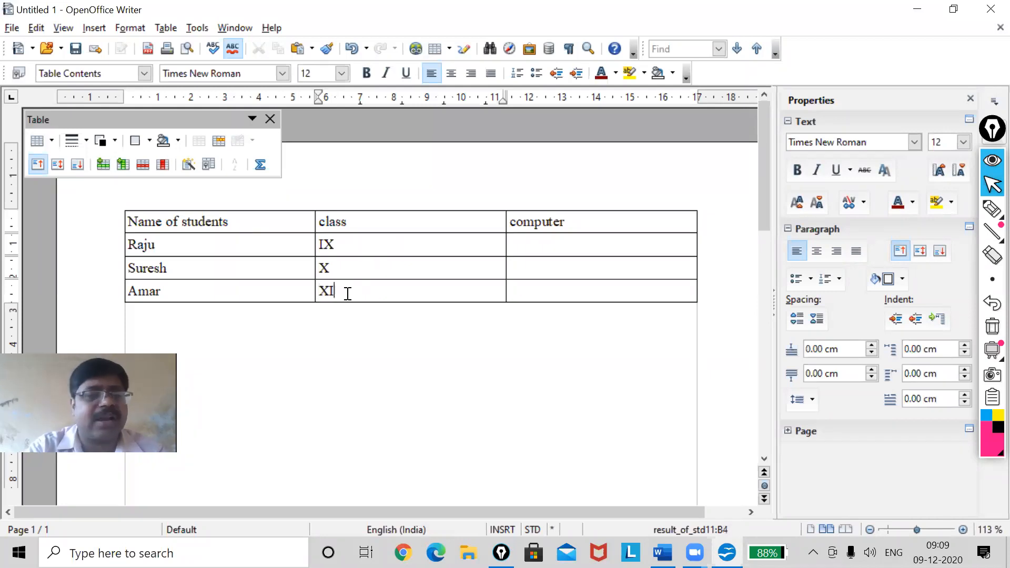
- Fill the computer column with the marks 98, 89 and 100, and leave the table
click(530, 249)
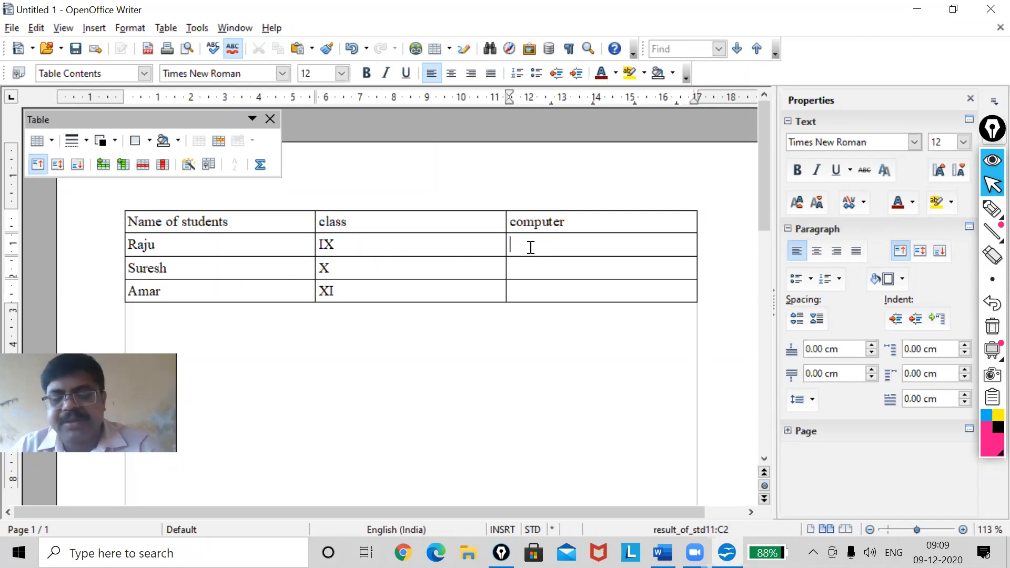
text(98)
click(537, 270)
text(89)
click(532, 290)
text(100)
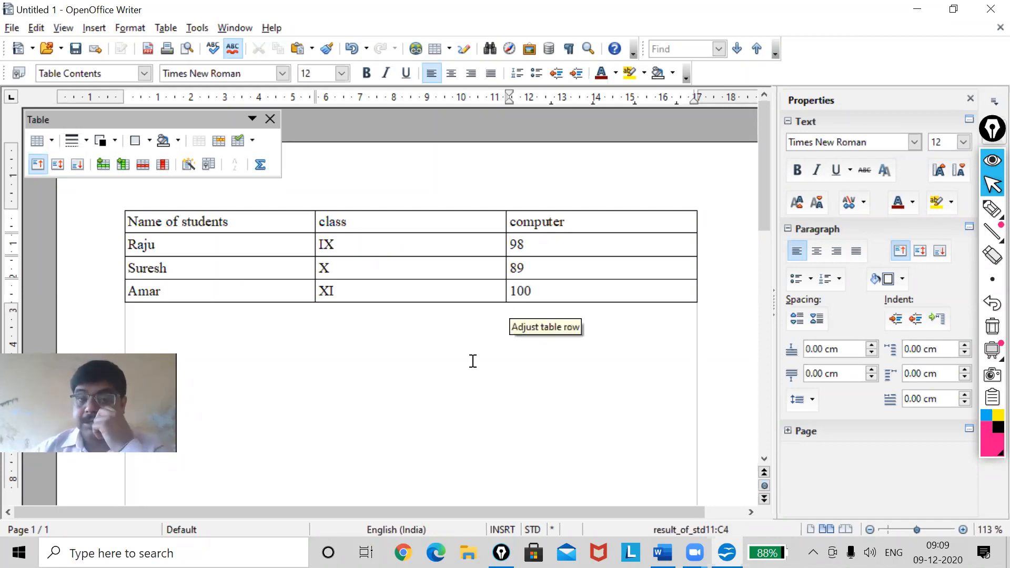
click(447, 362)
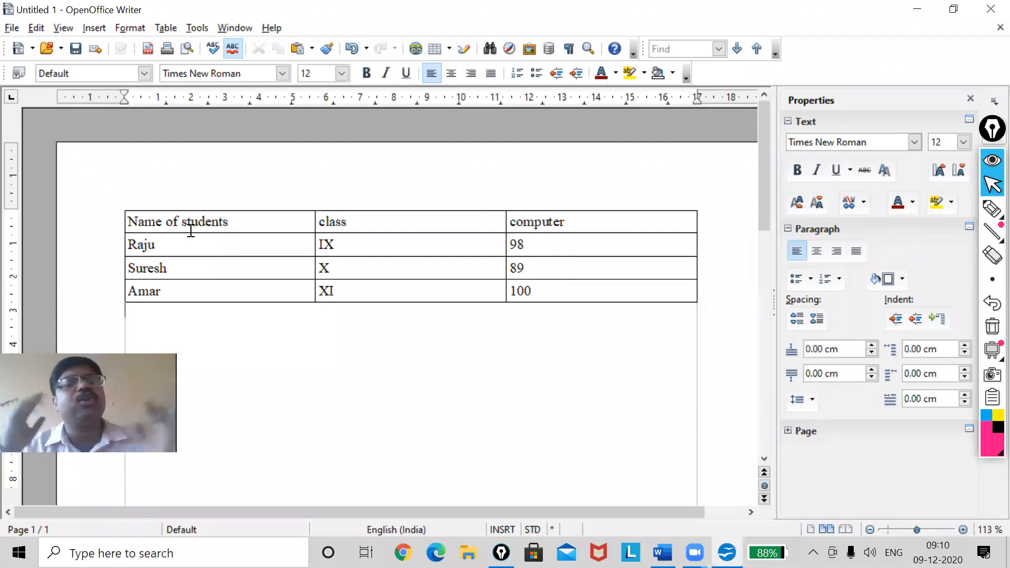
- Insert one row before the second student's row, the one with class X
click(178, 272)
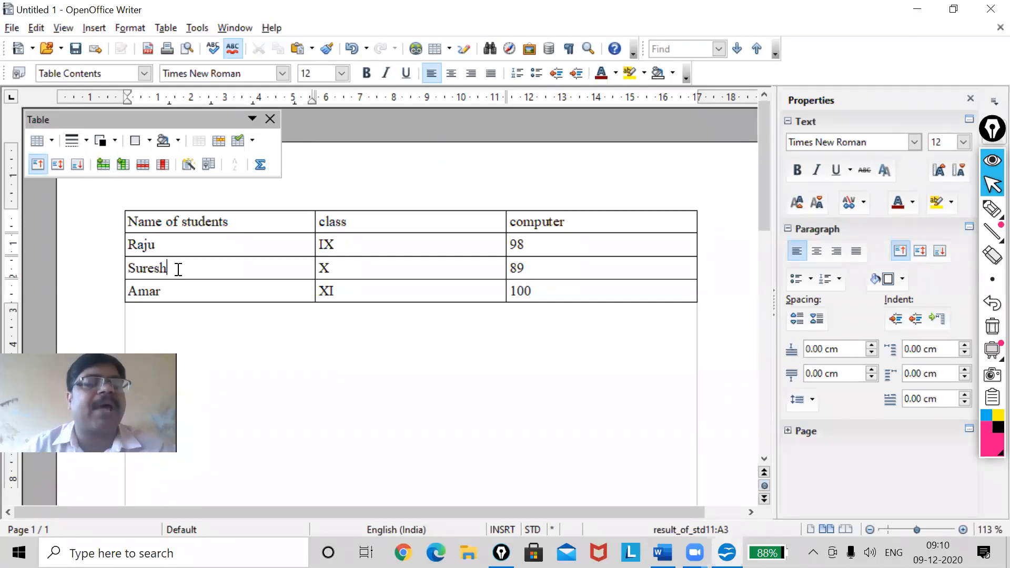
click(164, 28)
mouse_move(186, 48)
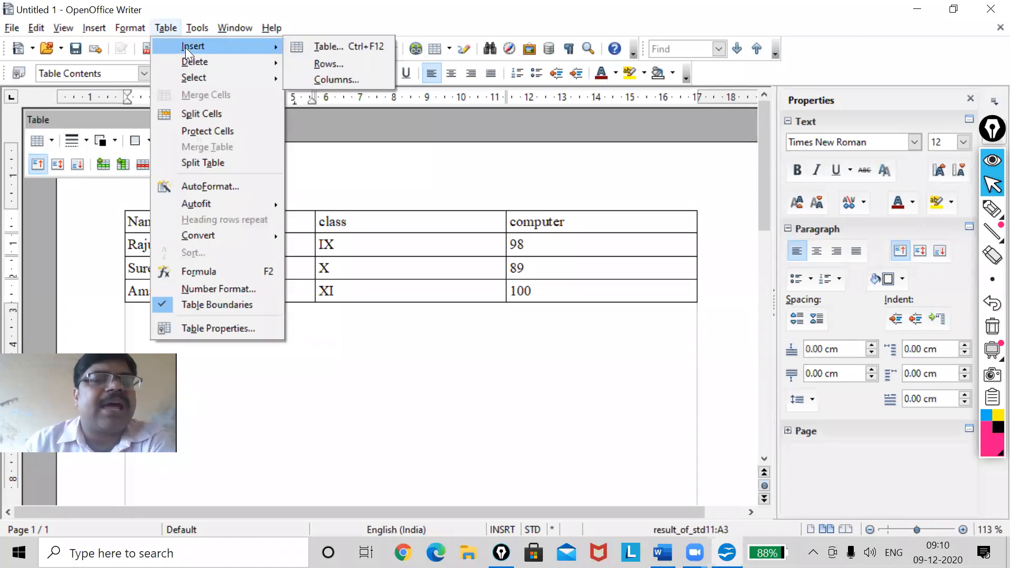
click(334, 65)
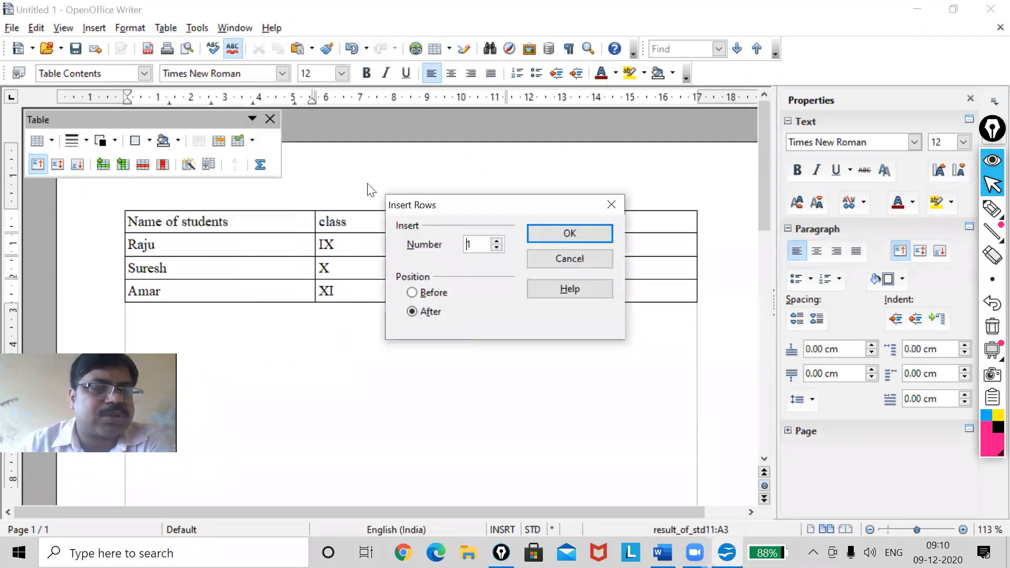
drag(498, 208, 501, 282)
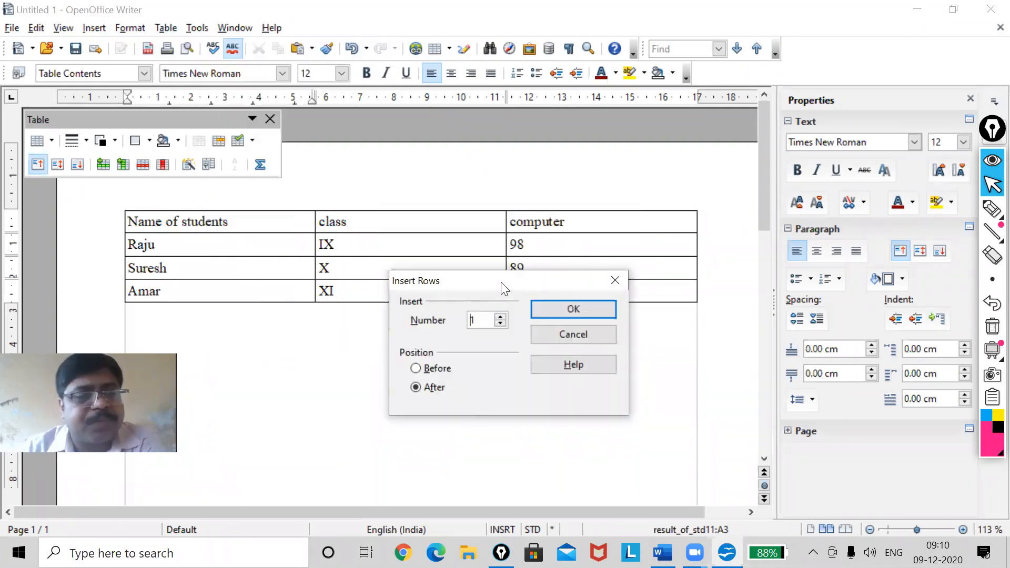
click(436, 368)
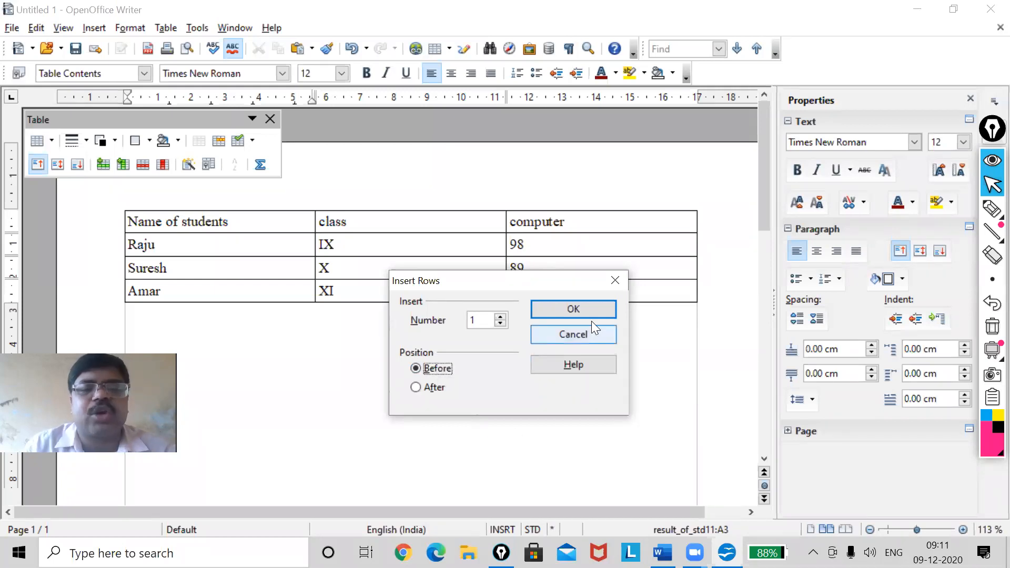
click(574, 309)
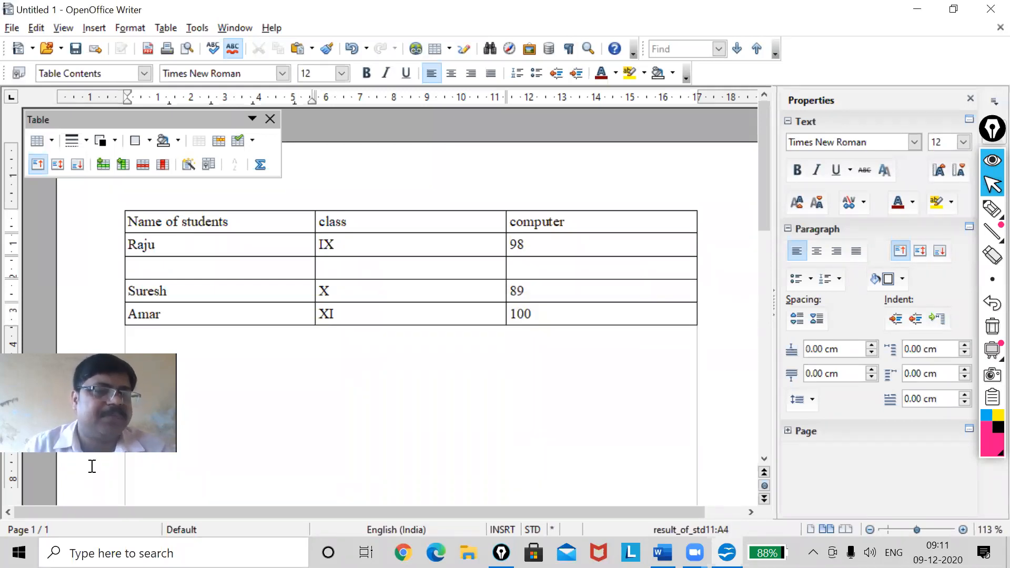
- Fill the empty row with a student's first name, class XII and computer mark 78
click(143, 272)
text(A)
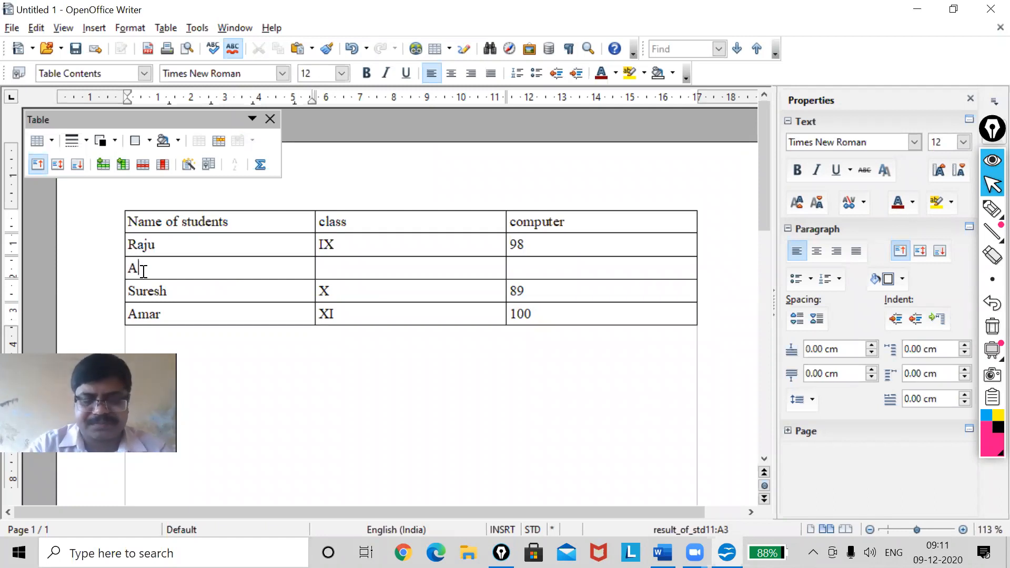
text(mit)
key(Tab)
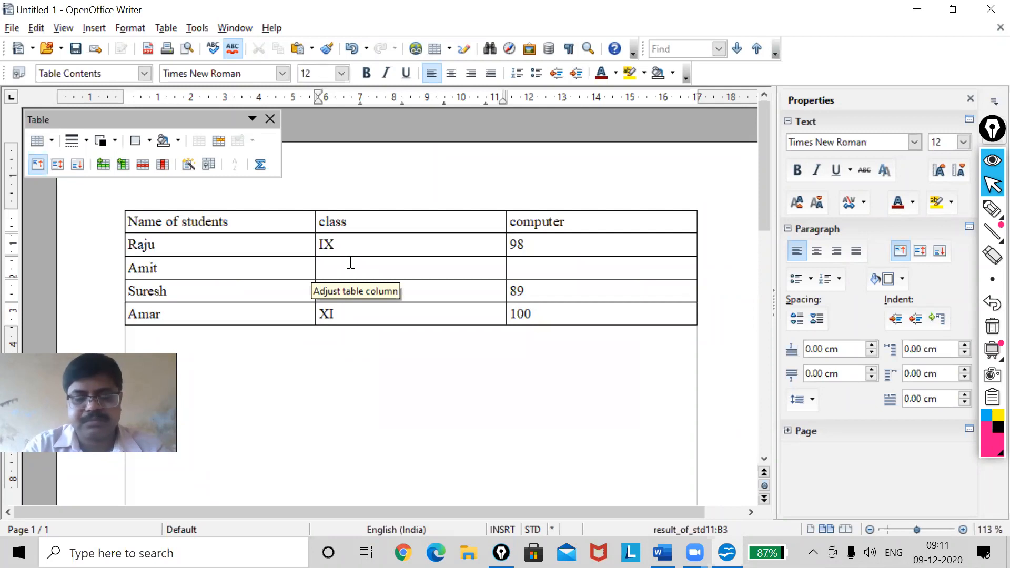
text(XII)
key(Tab)
text(78)
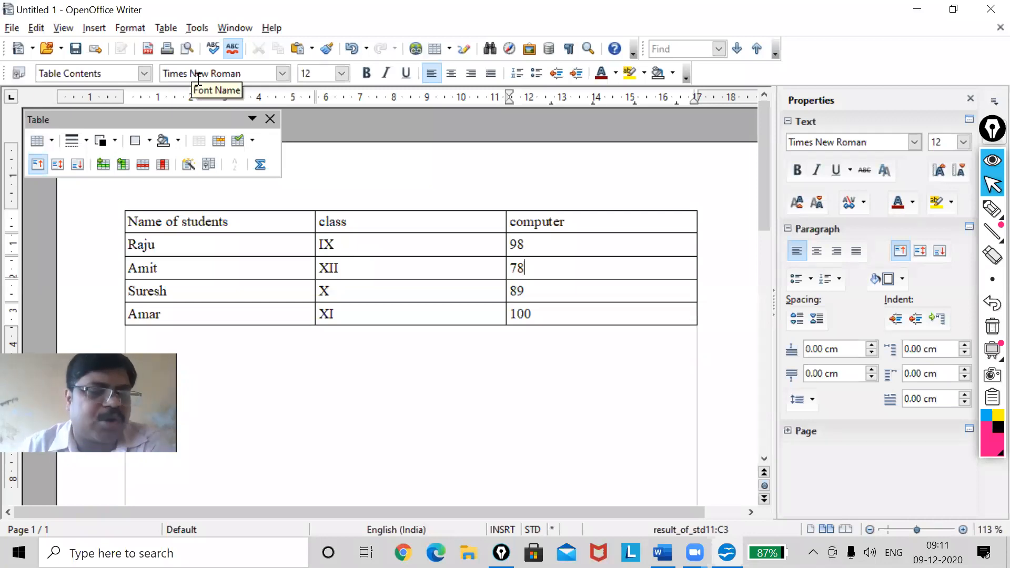
- Insert one column after the computer column and place the cursor in its header cell
click(417, 220)
click(593, 224)
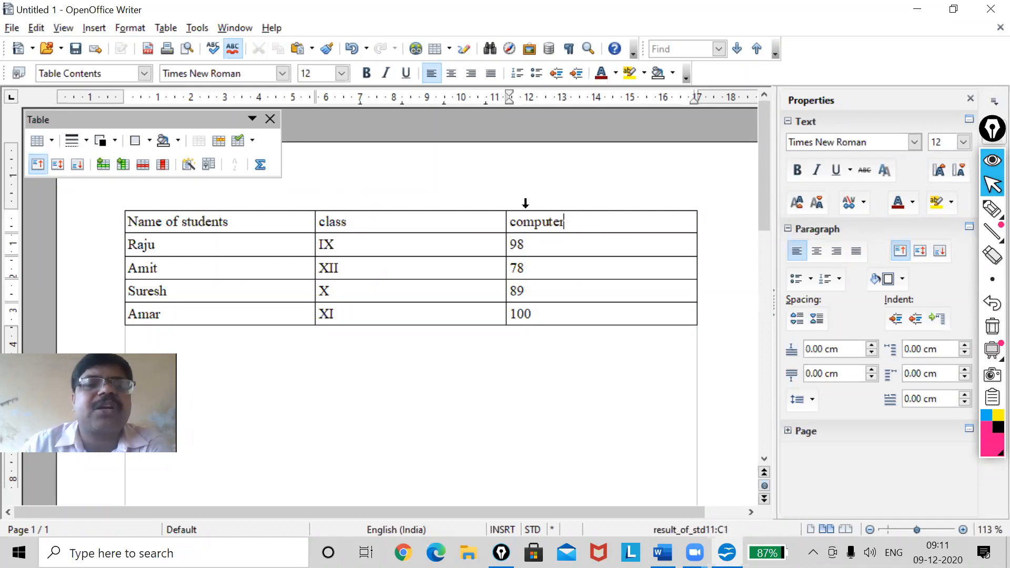
click(173, 29)
mouse_move(193, 48)
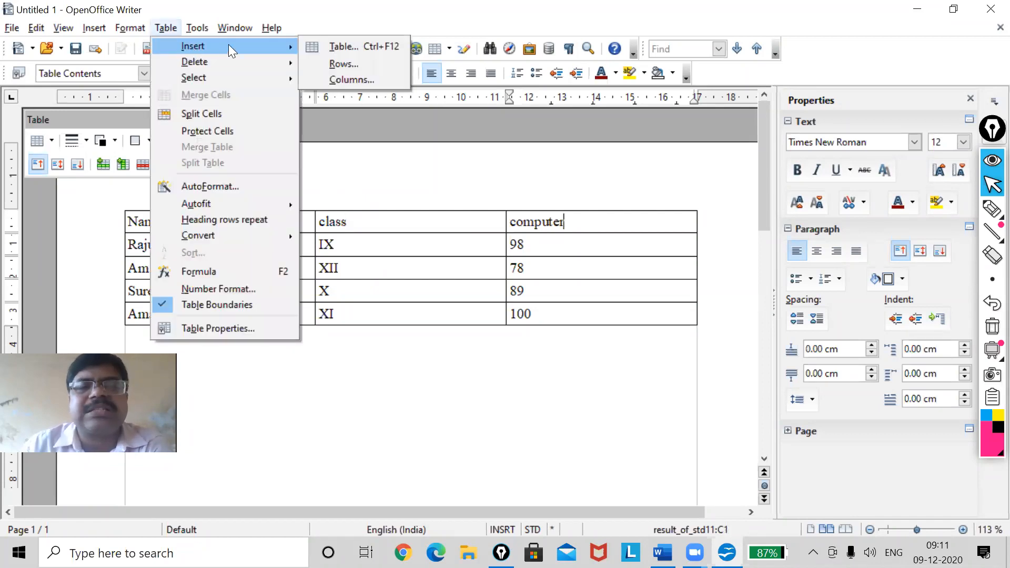
click(372, 79)
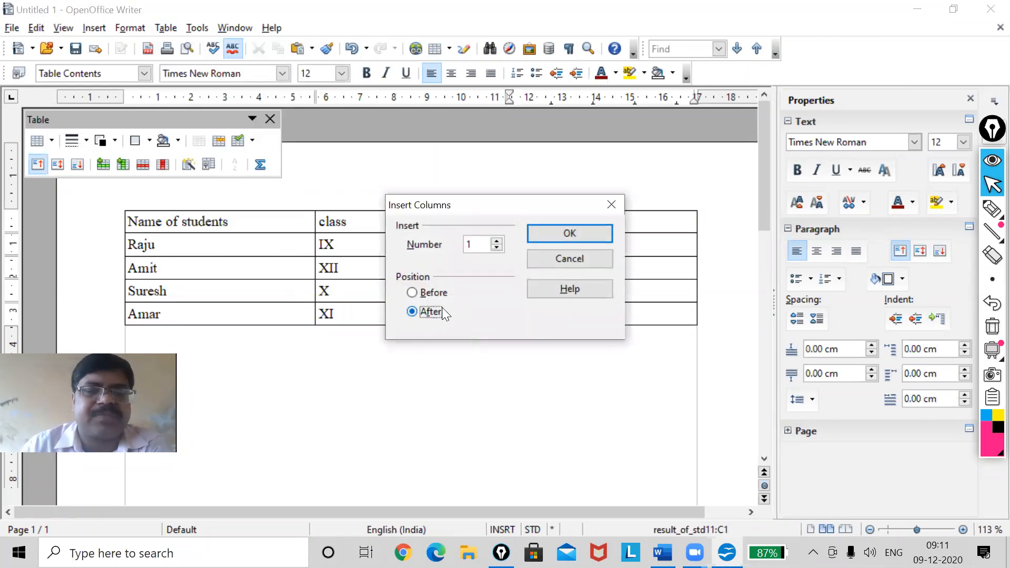
click(555, 237)
click(594, 222)
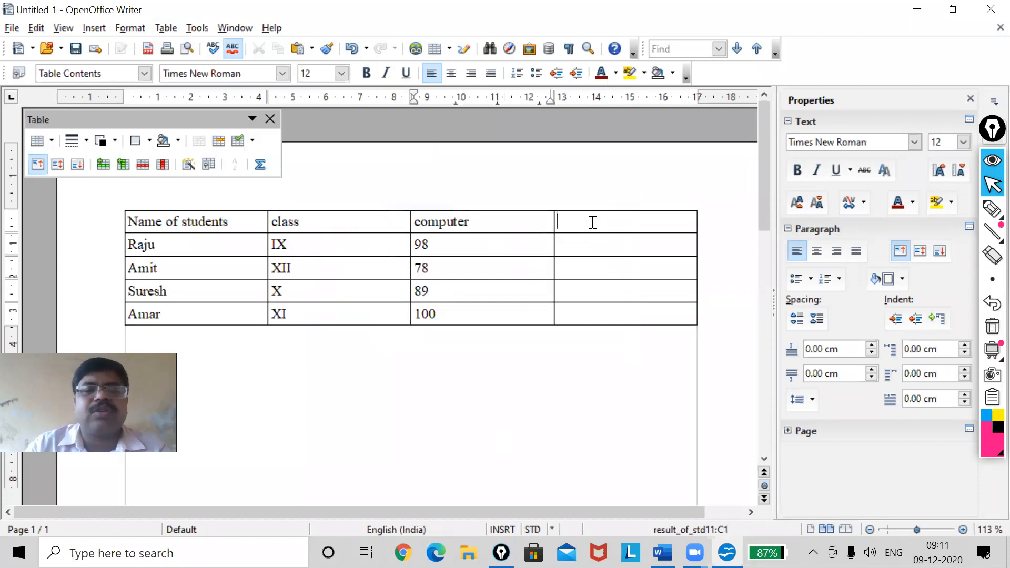
- Enter the heading Maths in the new column's header cell, correcting its capitalisation
text(MAths)
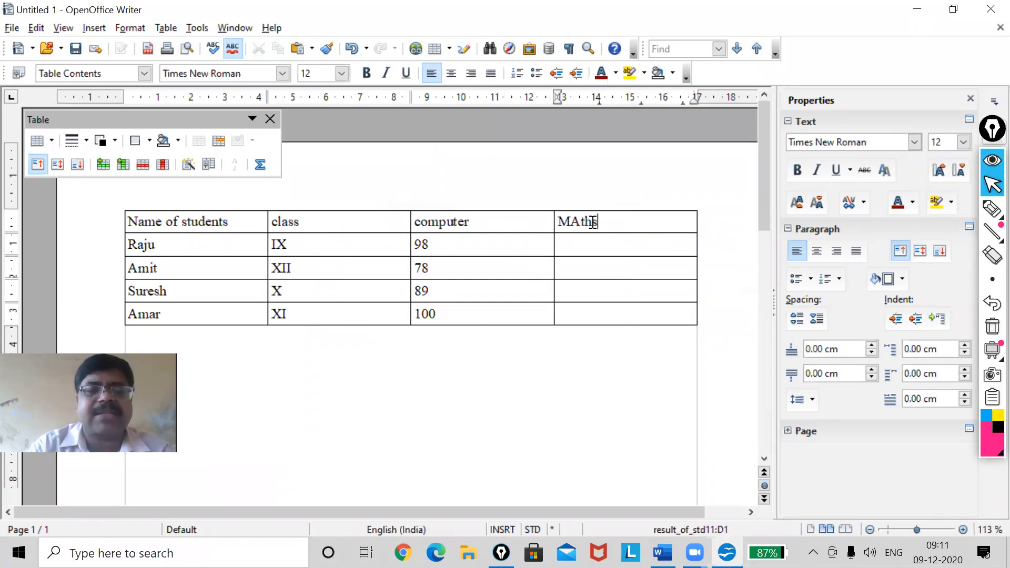
click(580, 220)
key(BackSpace)
text(a)
- Fill the Maths column with the marks 45, 89, 98 and 34 for the four students
click(609, 240)
text(45)
click(604, 264)
text(89)
click(599, 289)
text(98)
click(599, 310)
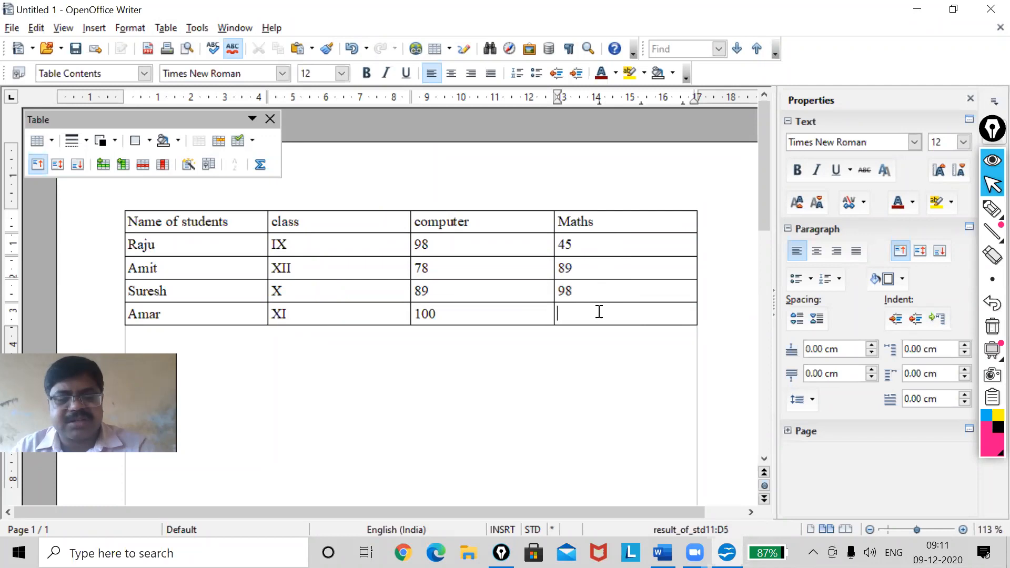
text(34)
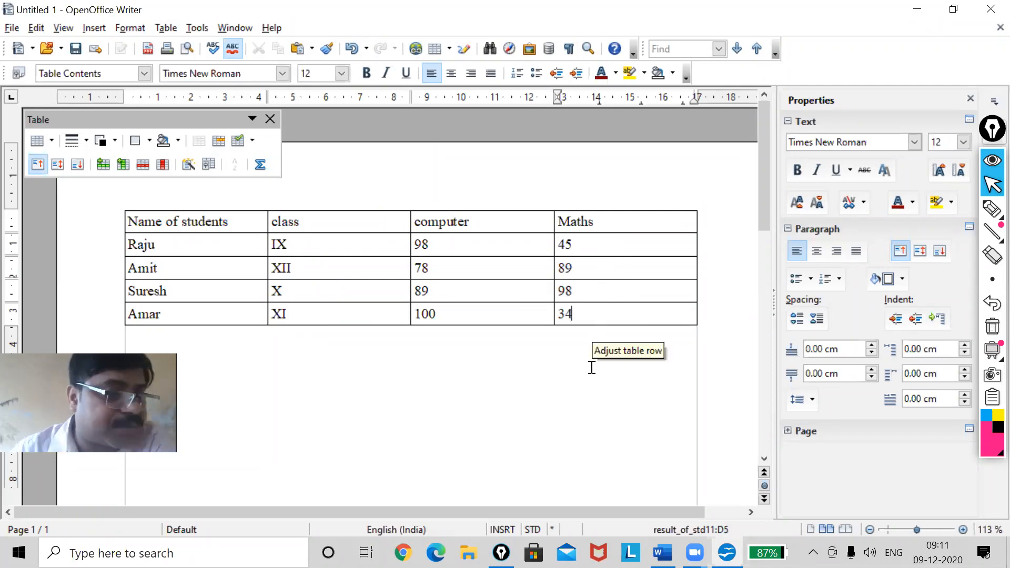
click(165, 28)
mouse_move(188, 66)
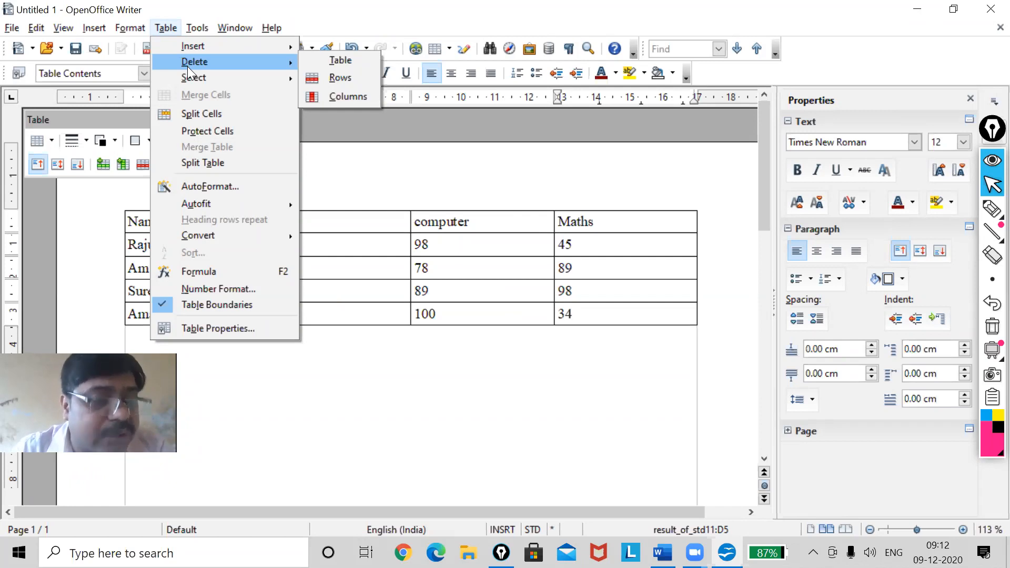
click(336, 383)
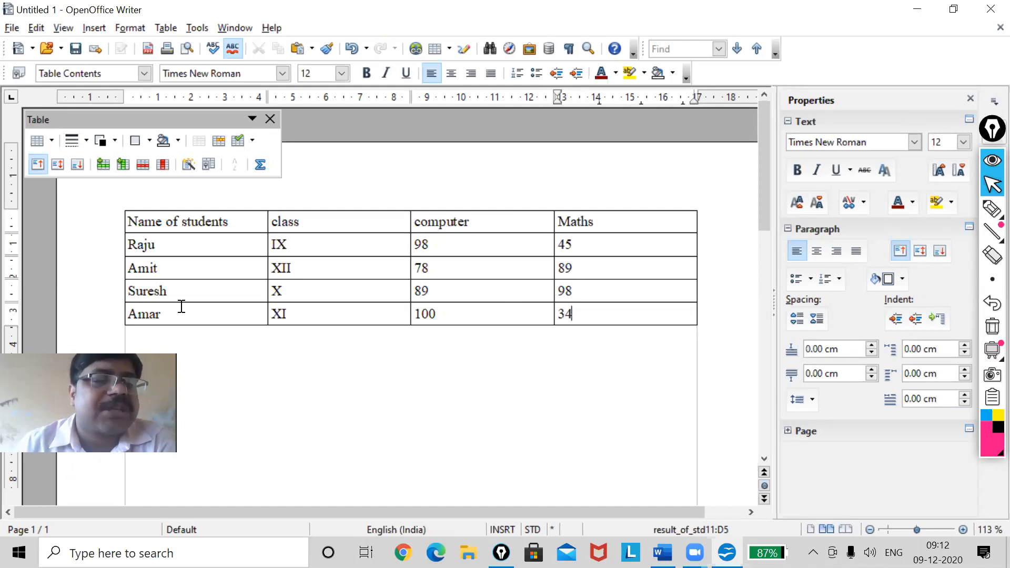
- Delete the first student's row, the one with class IX, and undo the deletion
click(167, 244)
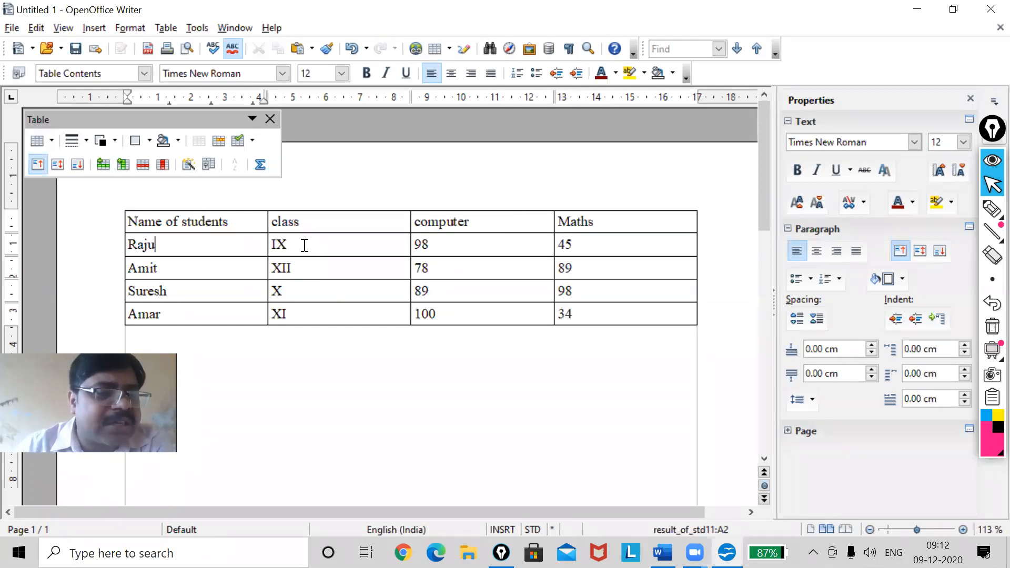
click(305, 245)
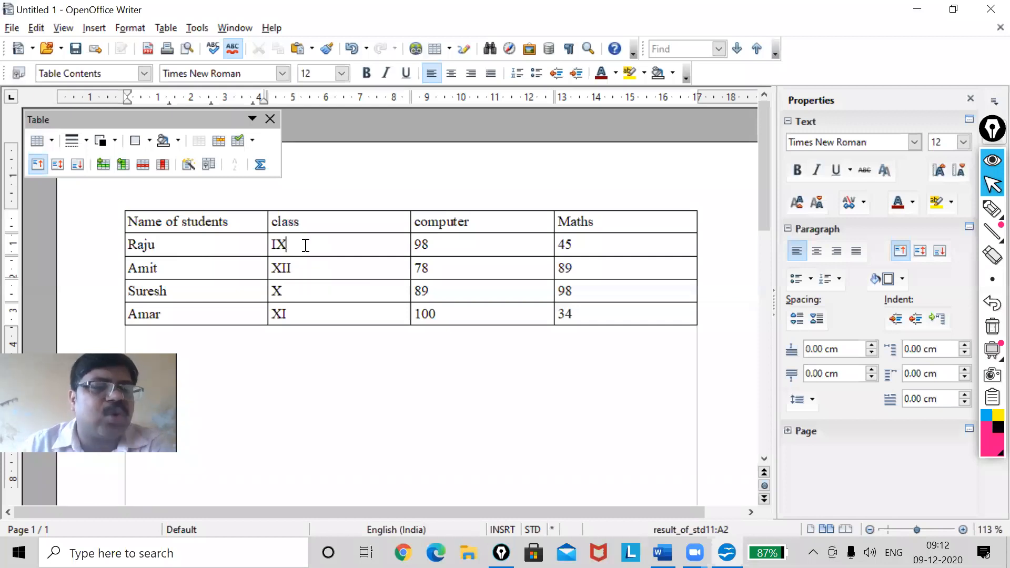
click(446, 246)
click(597, 247)
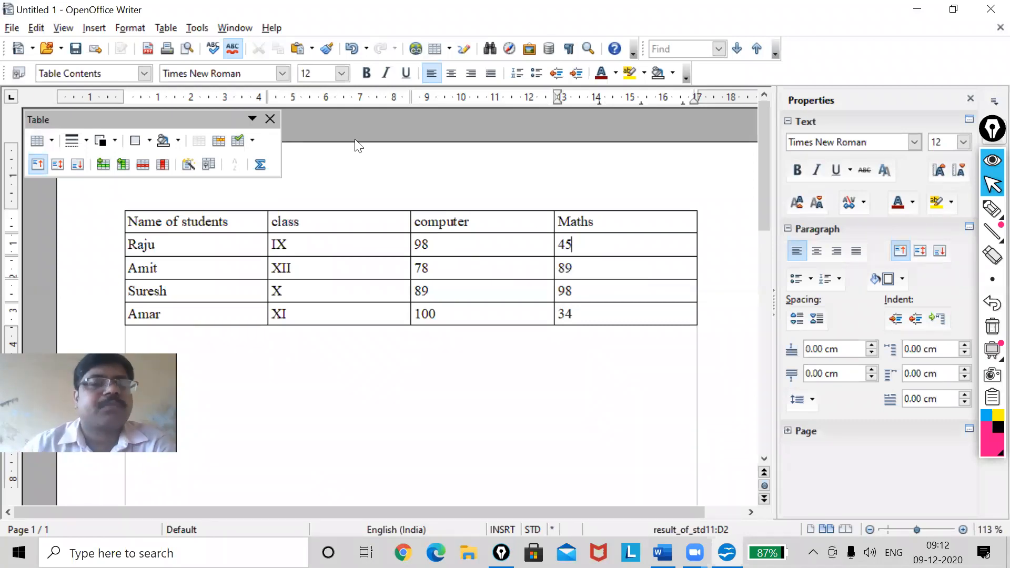
click(160, 29)
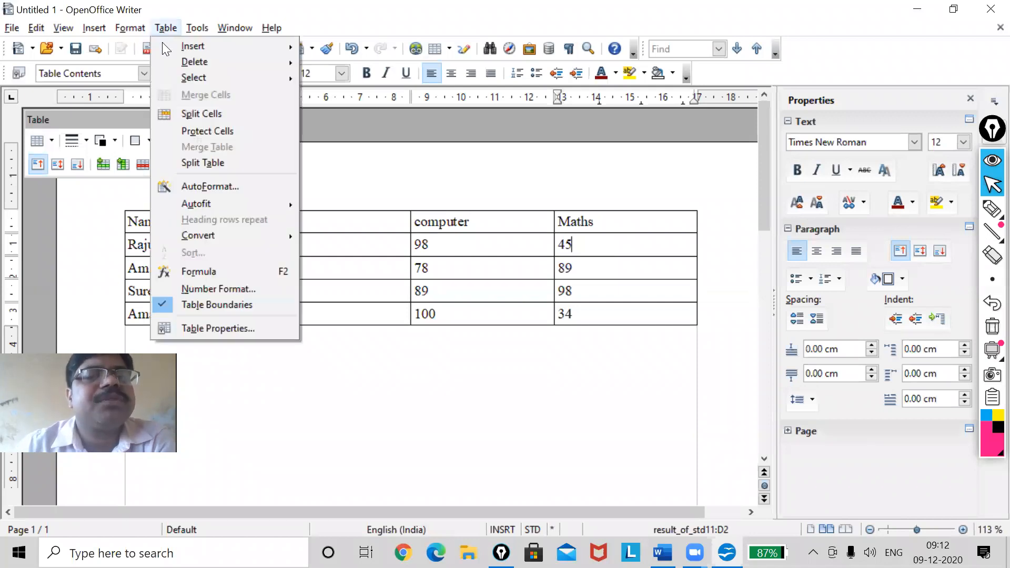
mouse_move(169, 61)
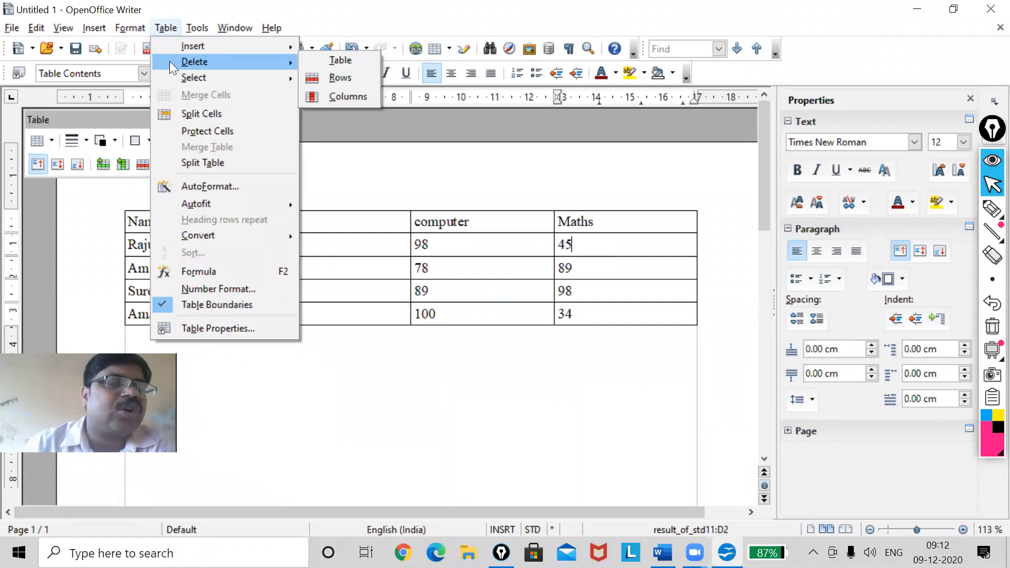
click(339, 78)
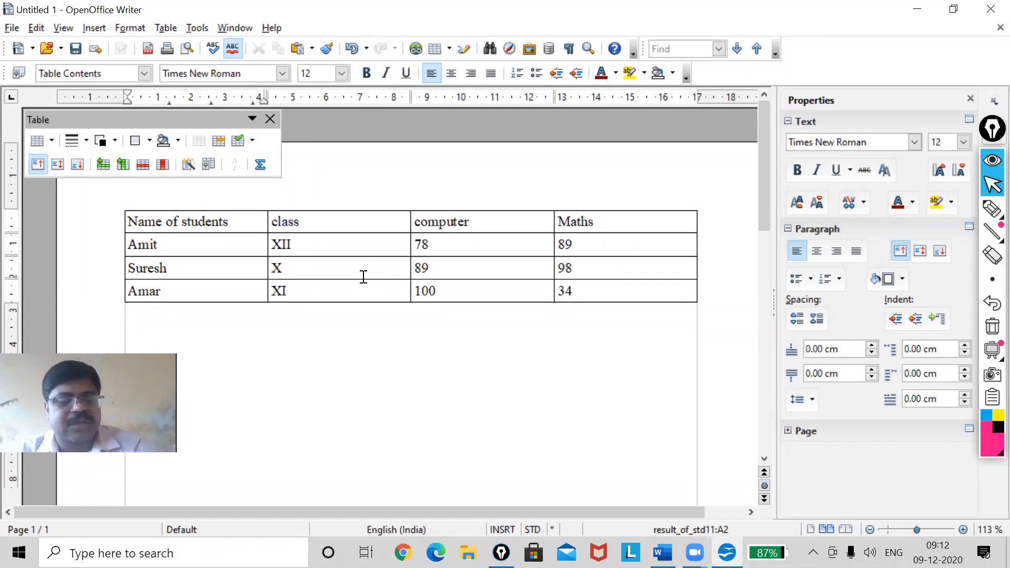
key(ctrl+z)
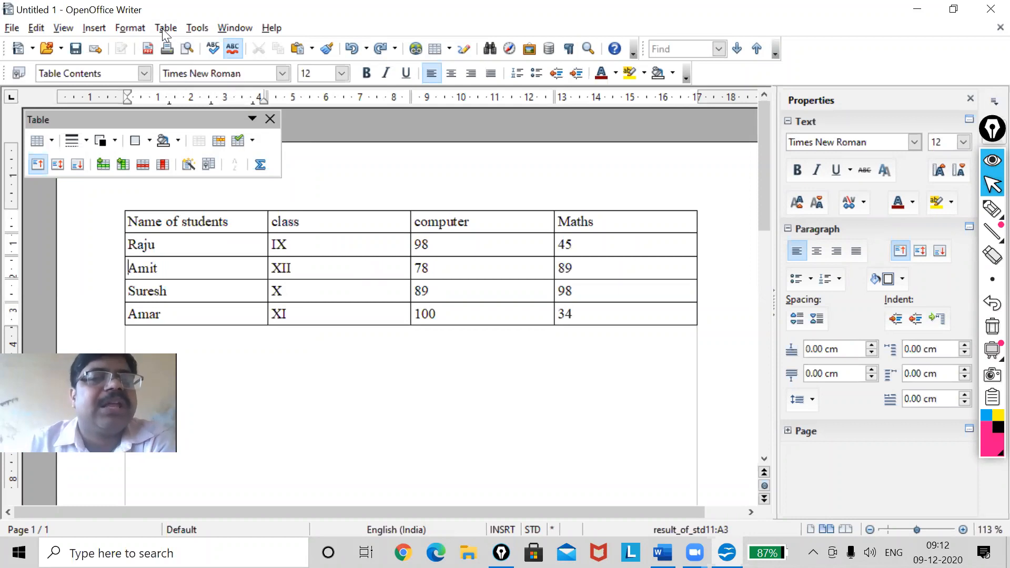
- Delete the computer column from the results table and undo the deletion
click(162, 29)
mouse_move(208, 60)
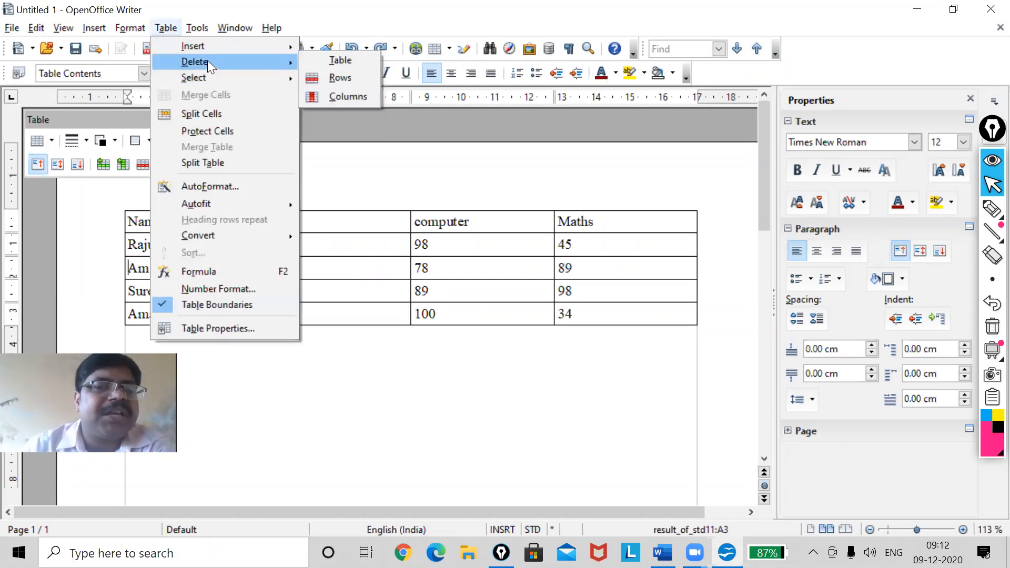
click(374, 246)
click(454, 236)
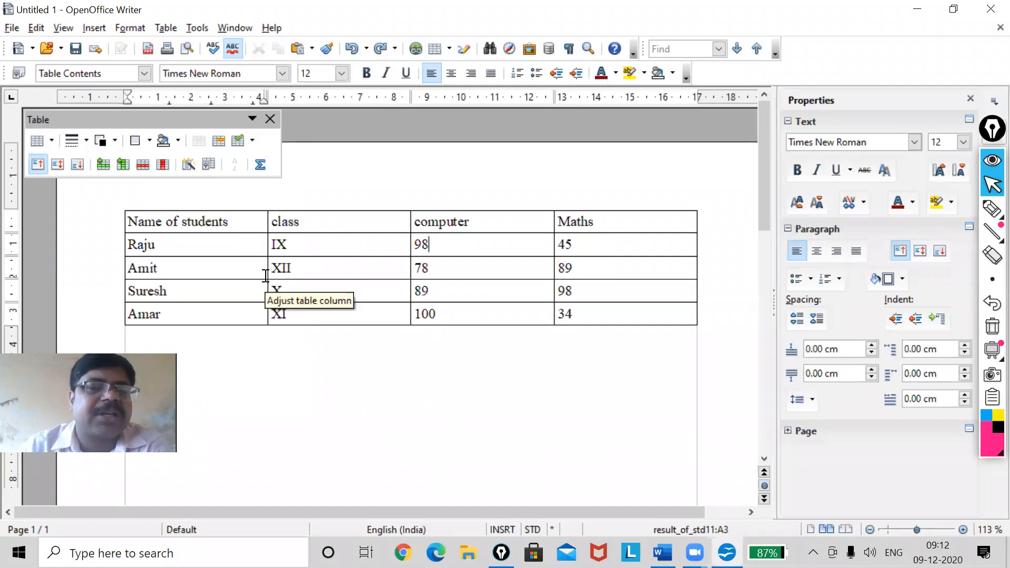
click(168, 28)
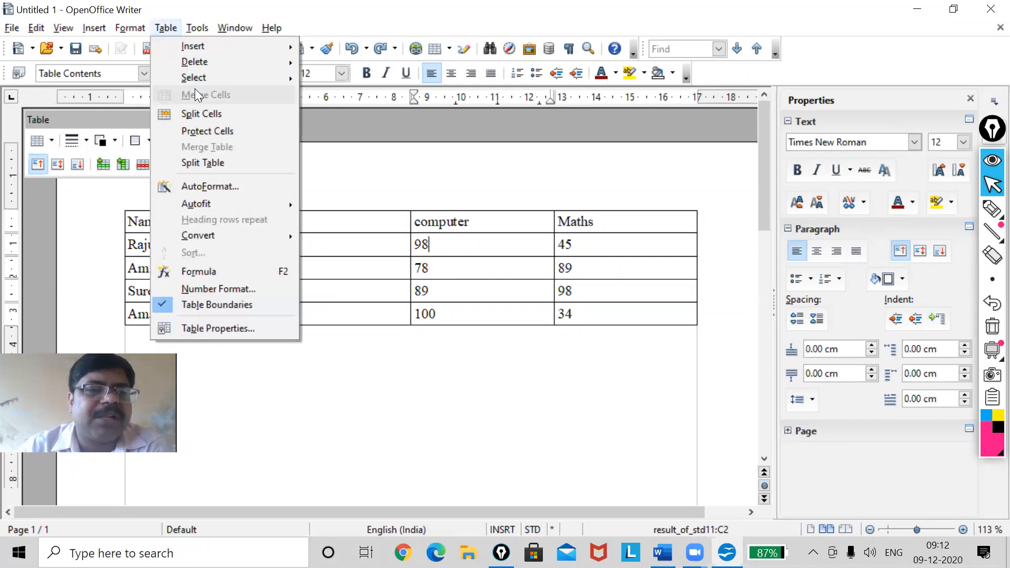
mouse_move(201, 60)
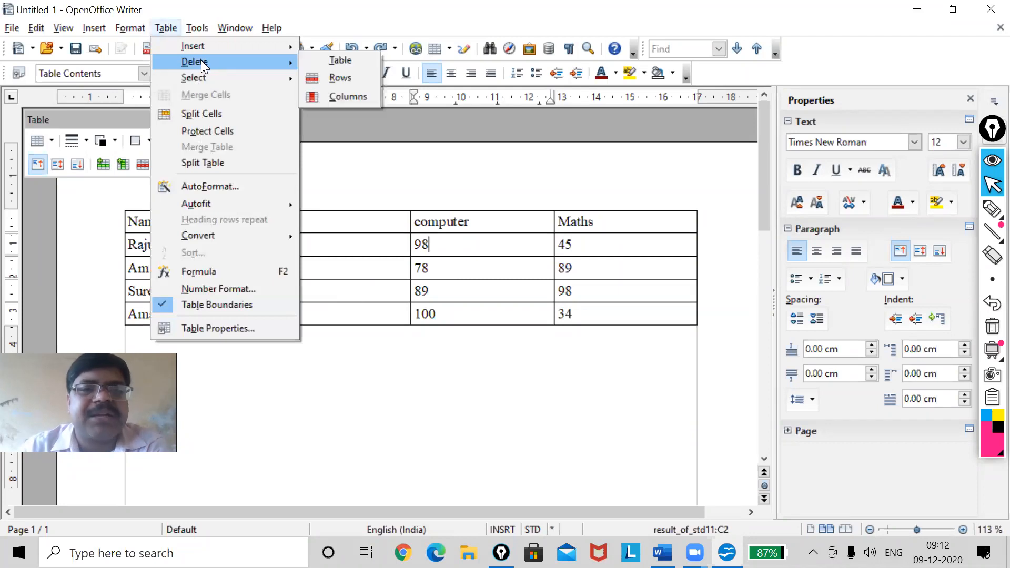
click(339, 96)
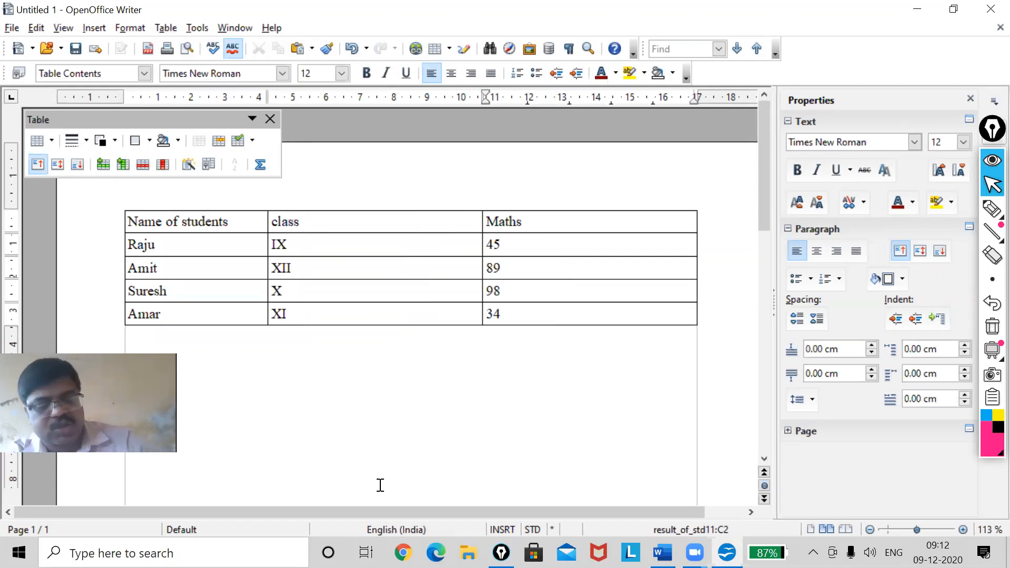
key(ctrl+z)
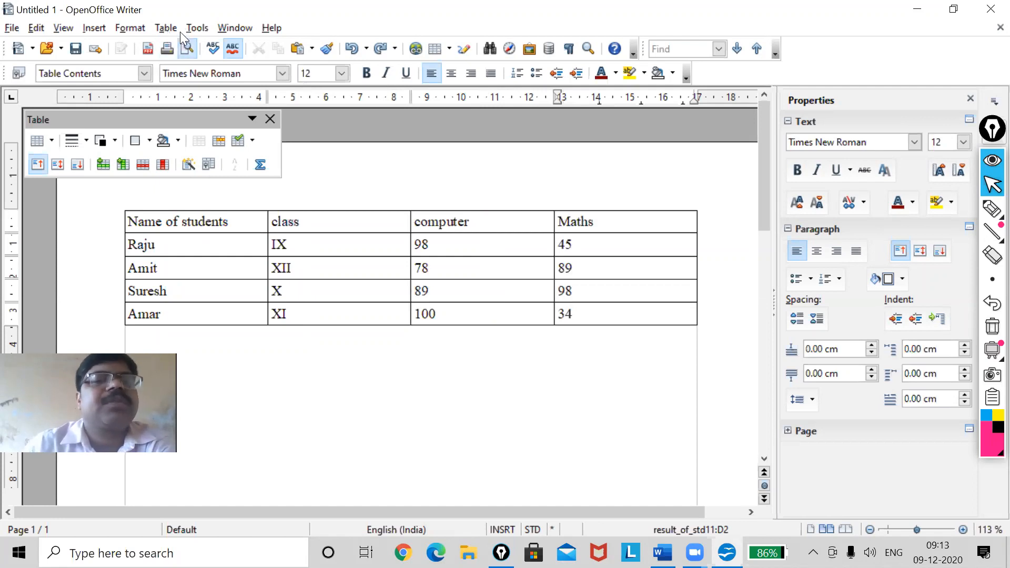
- Select the entire results table
click(161, 28)
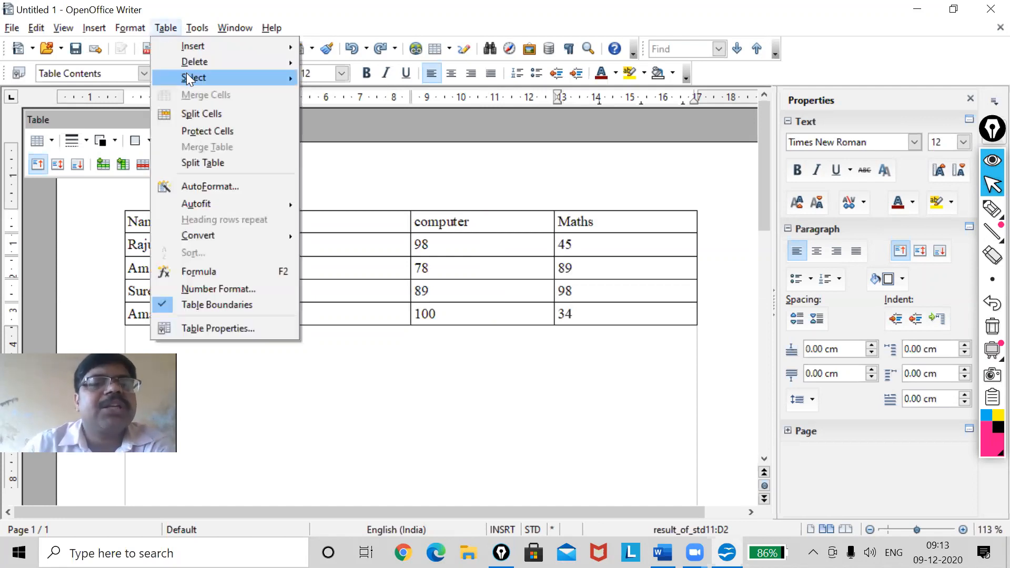
mouse_move(187, 74)
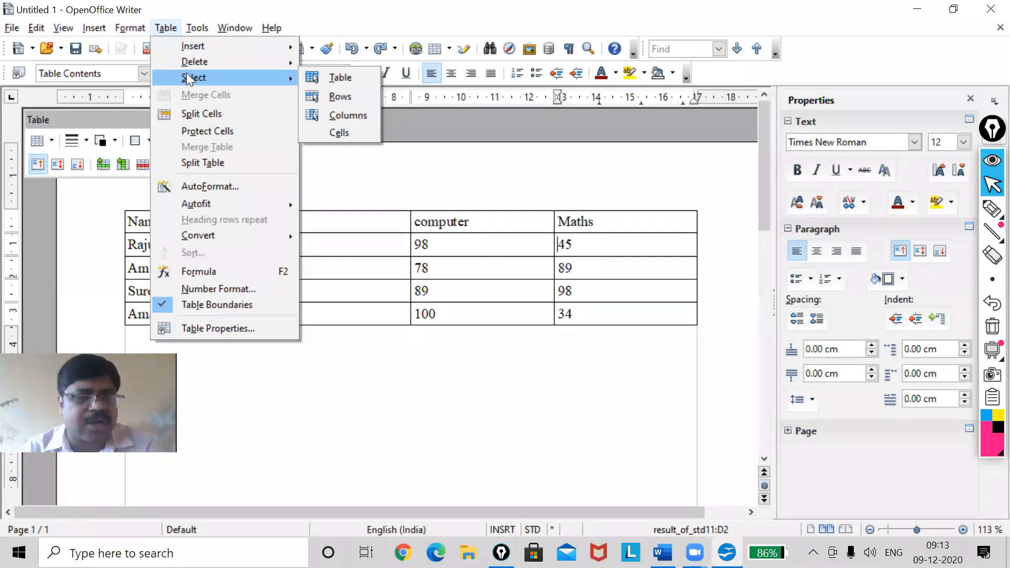
click(327, 76)
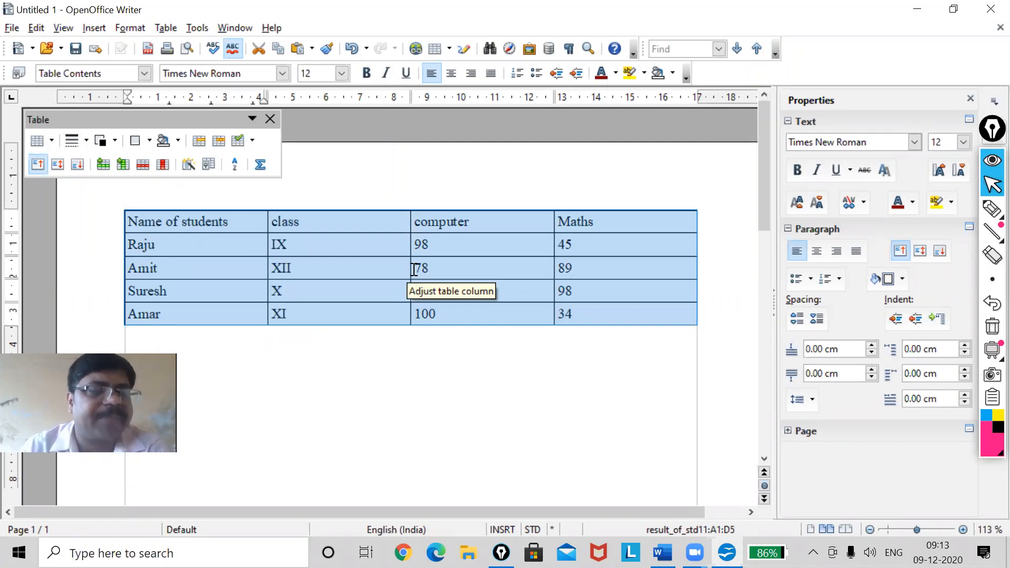
- Select the whole row of the class IX student, starting from its name cell
click(193, 238)
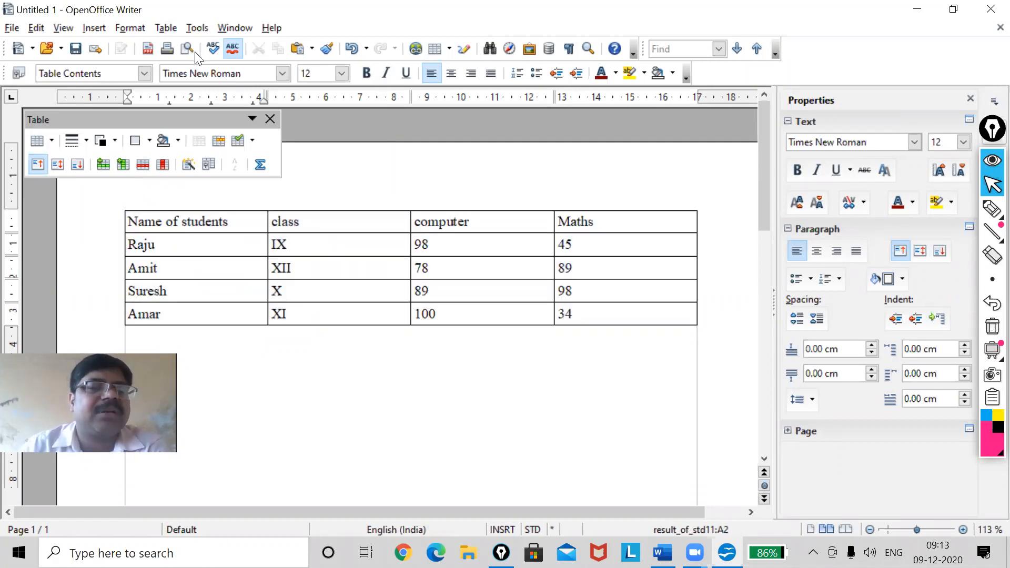
click(165, 28)
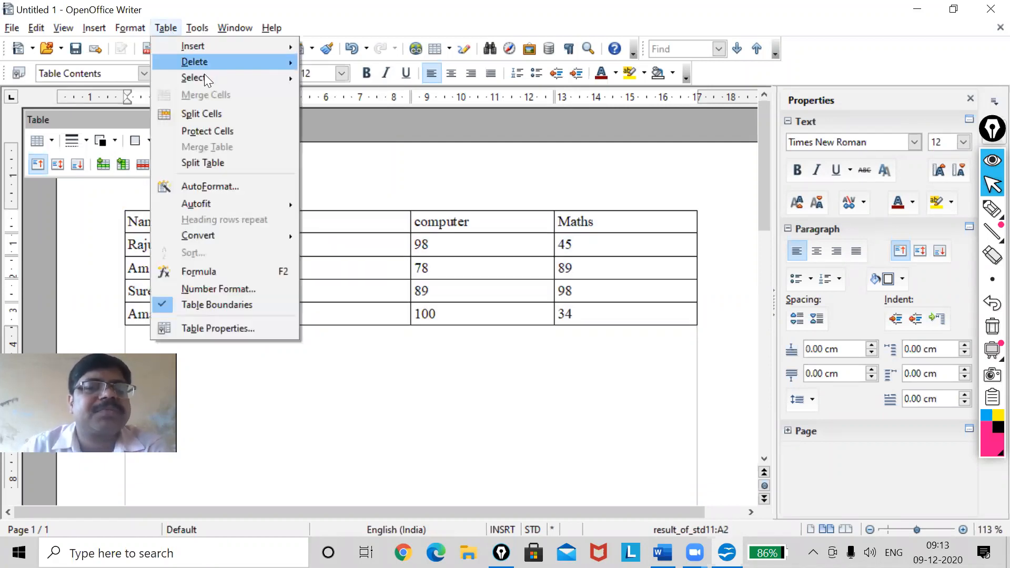
mouse_move(219, 78)
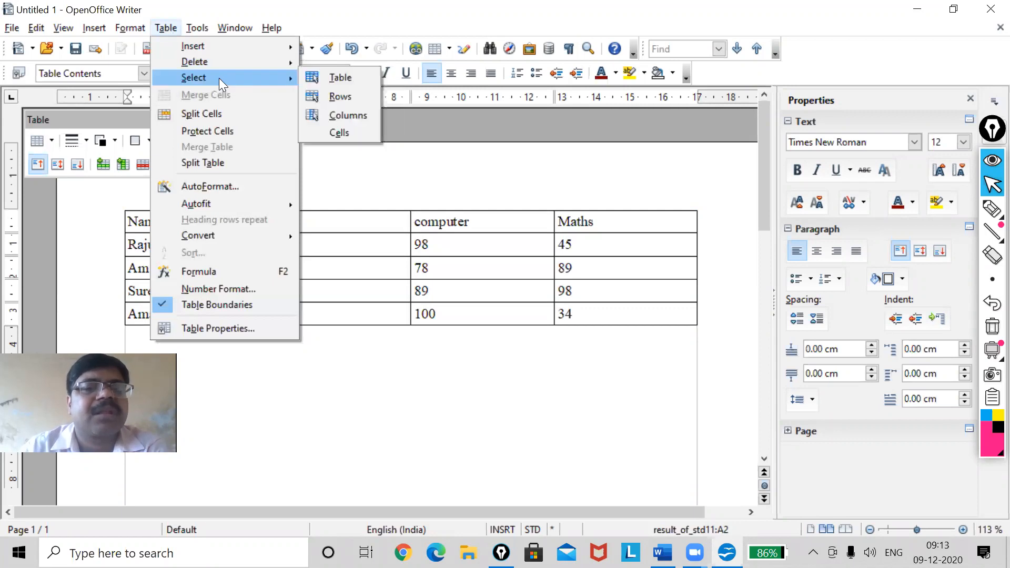
click(343, 98)
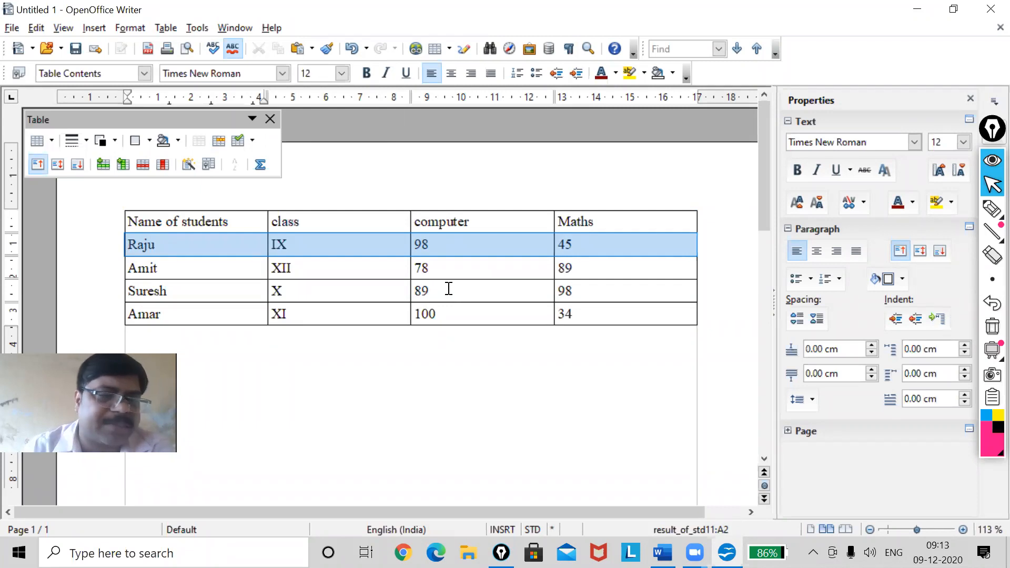
click(340, 241)
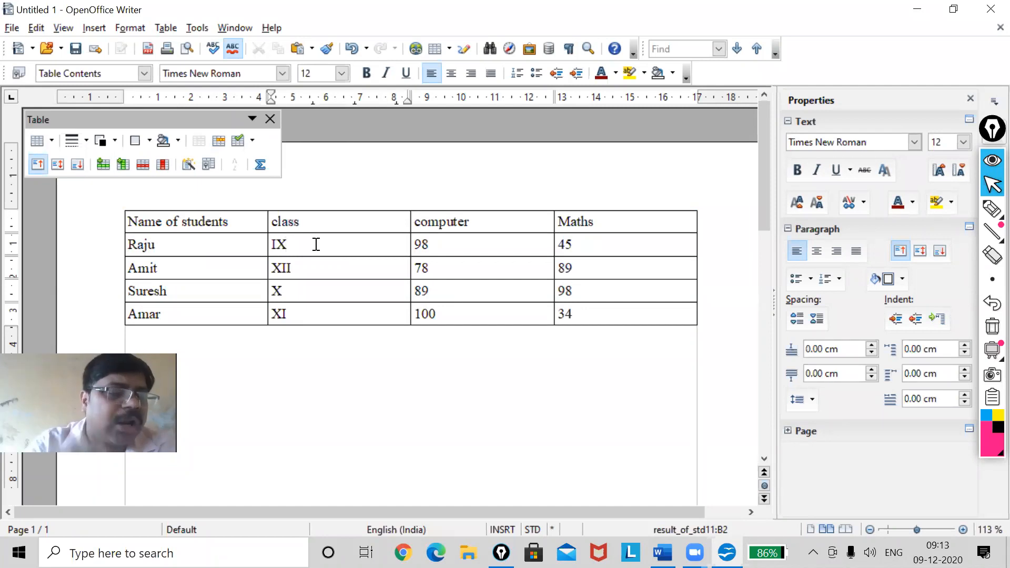
click(316, 219)
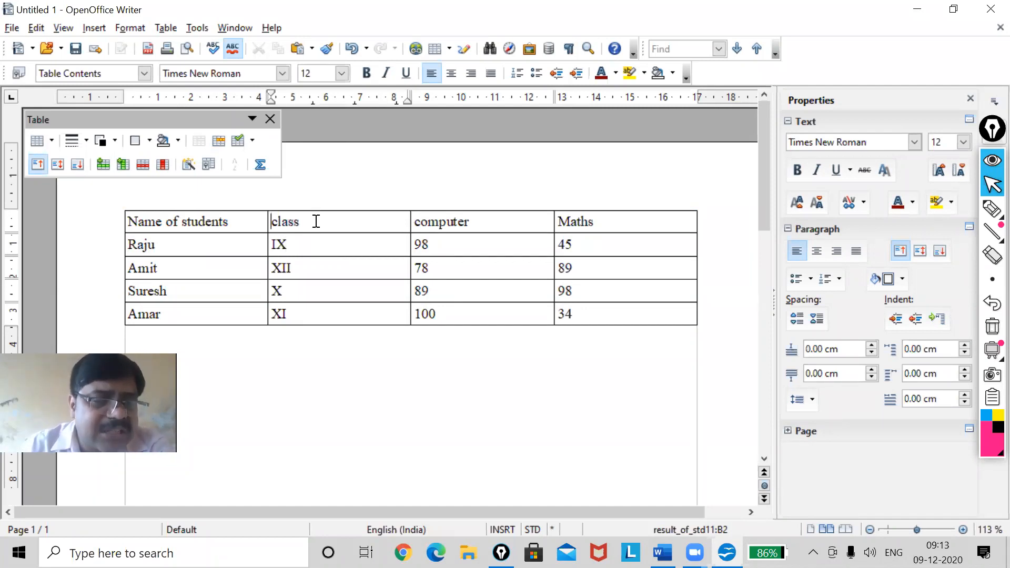
drag(300, 232, 308, 253)
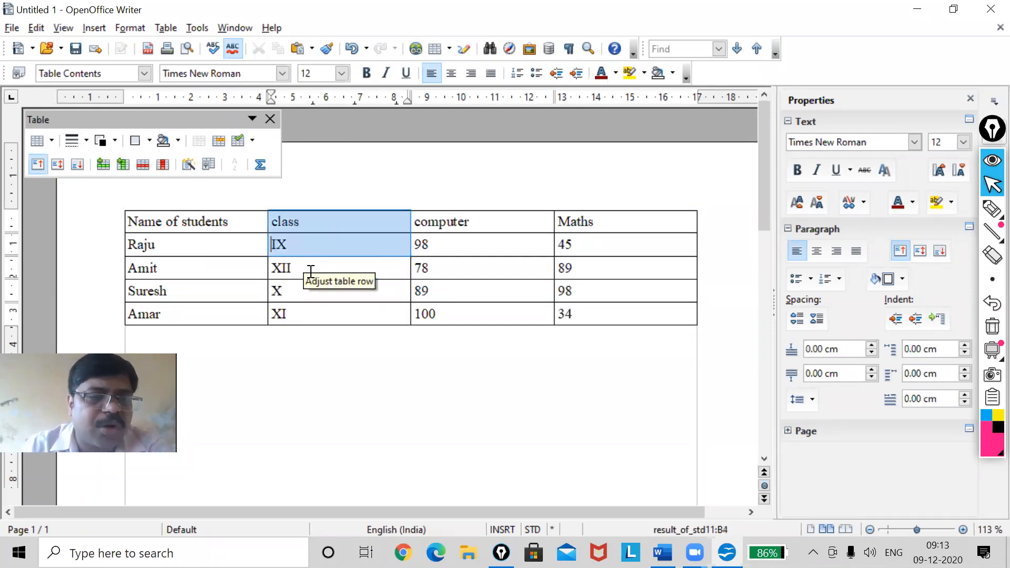
click(316, 311)
- Circle the class column with the annotation pen, clear the drawing and return to the normal pointer
mouse_move(992, 209)
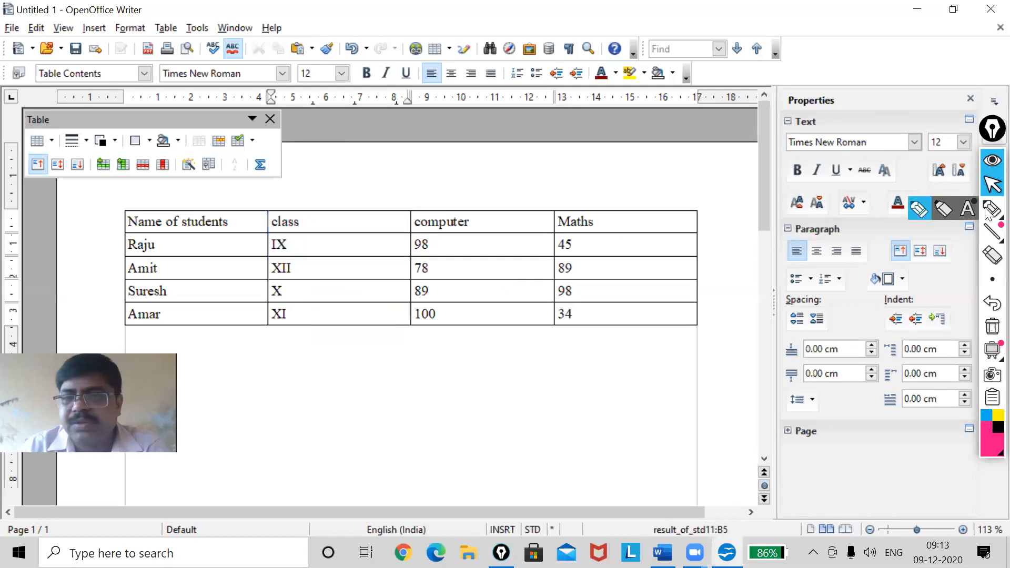
click(924, 217)
mouse_move(372, 203)
mouse_down()
mouse_move(300, 205)
mouse_move(273, 285)
mouse_move(316, 328)
mouse_move(347, 198)
mouse_up()
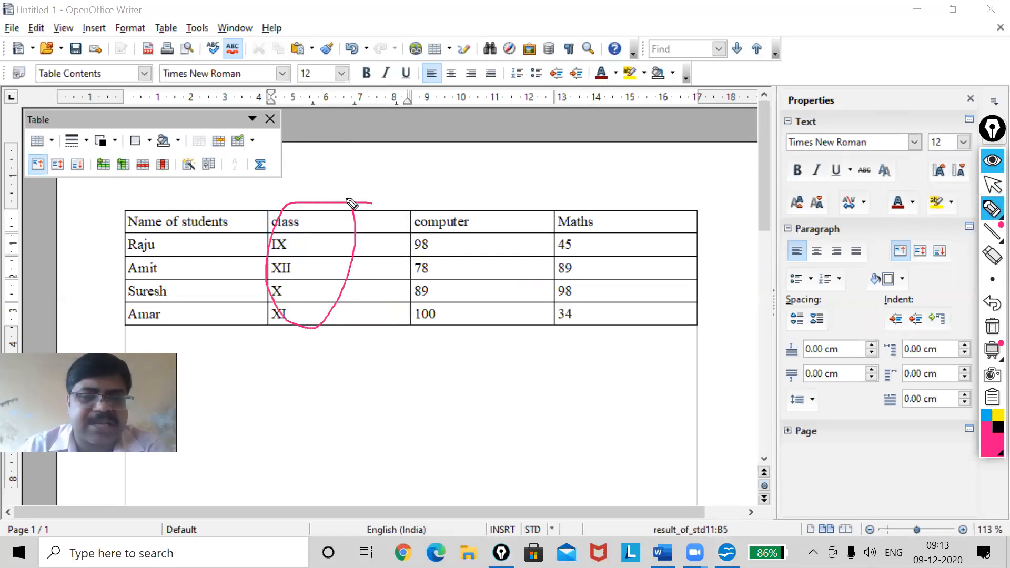
click(992, 327)
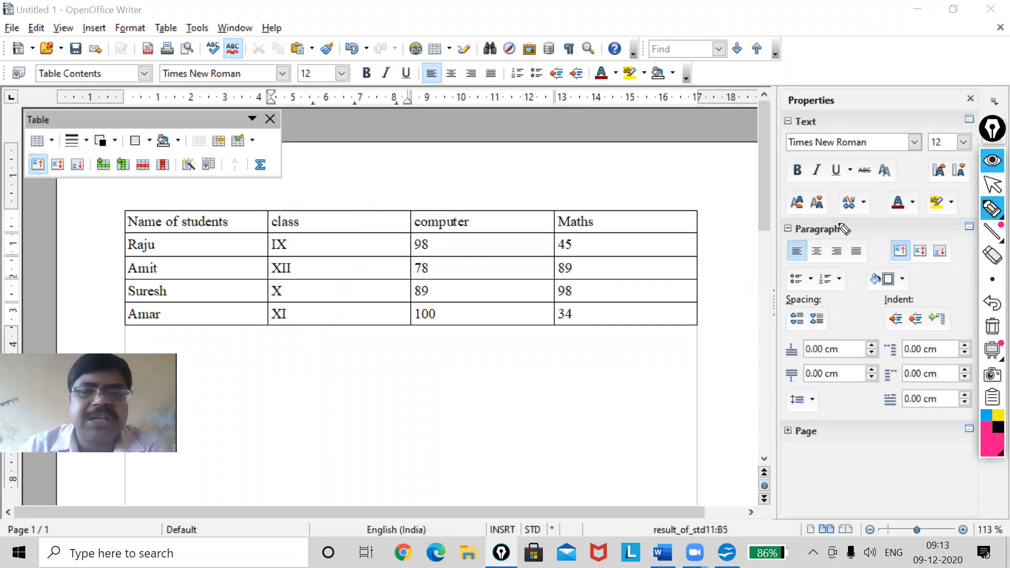
click(992, 183)
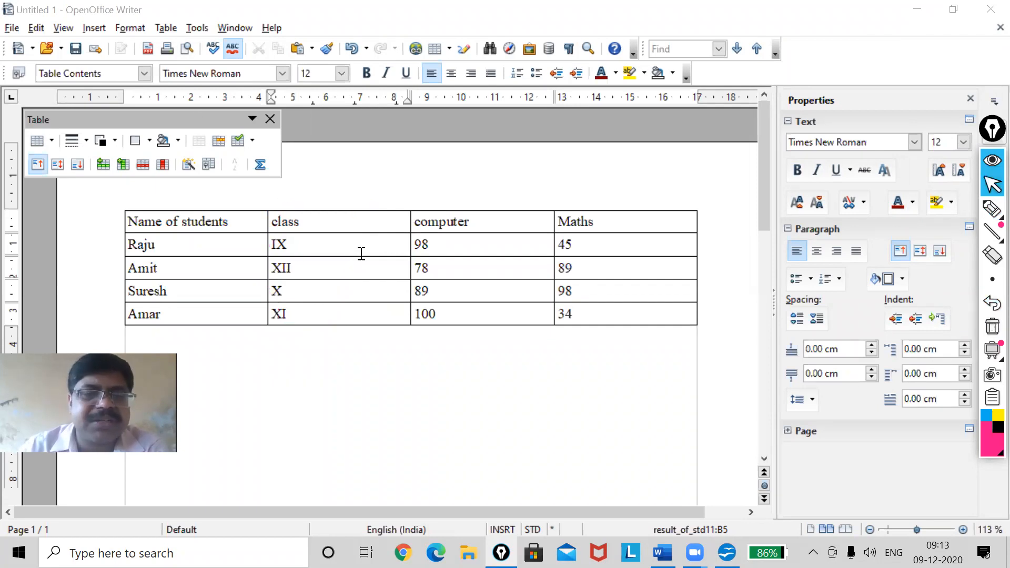
- Select the whole class column, starting from its IX cell
click(322, 247)
click(165, 28)
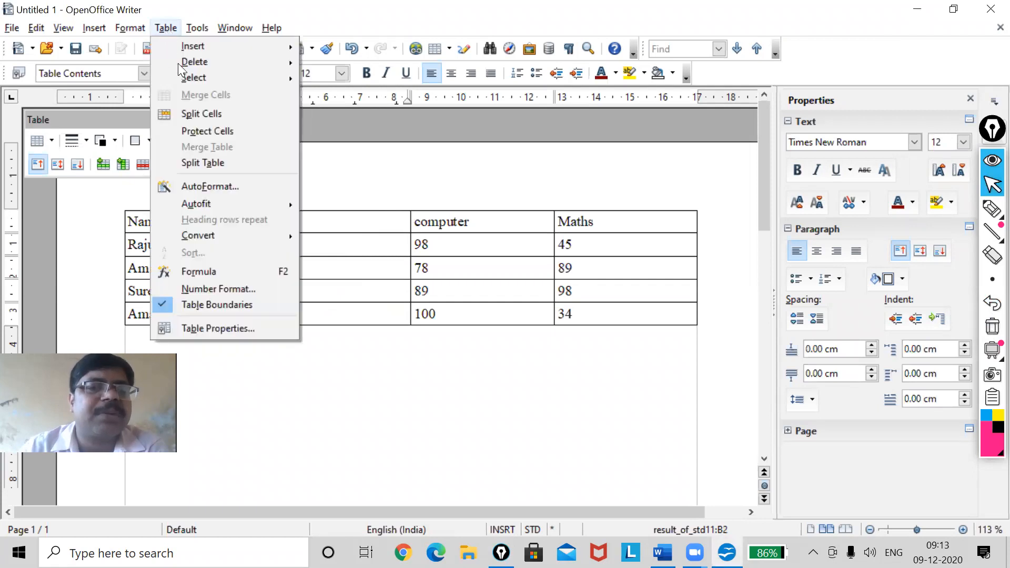
mouse_move(201, 76)
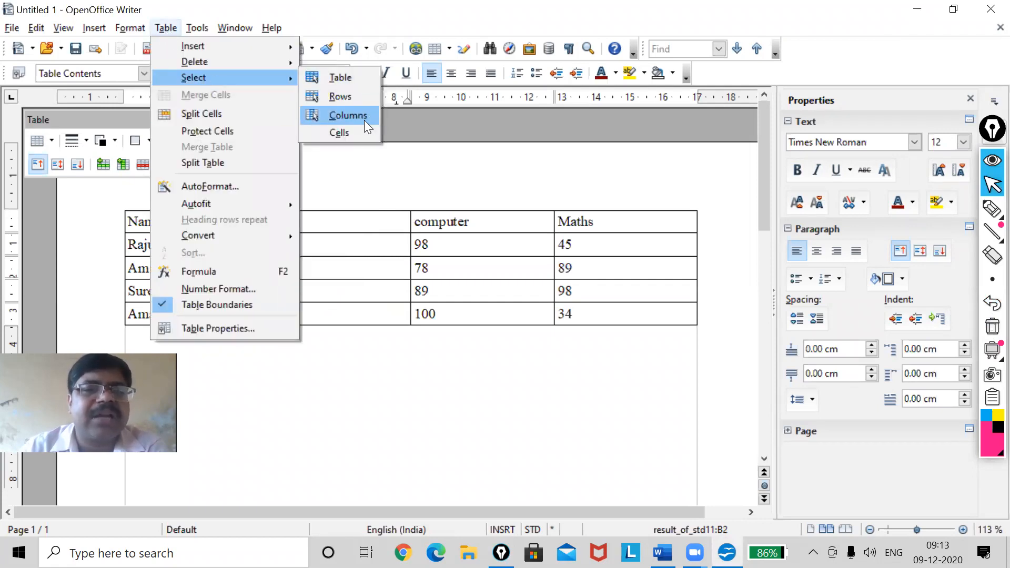
click(347, 115)
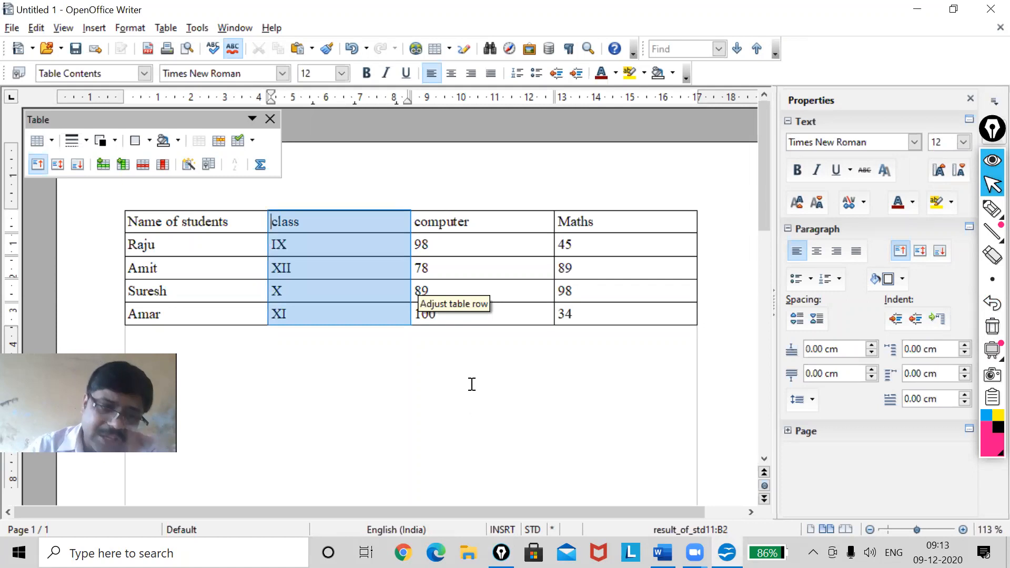
- Select the computer marks cell in the class X row and replace its content with 67
click(318, 284)
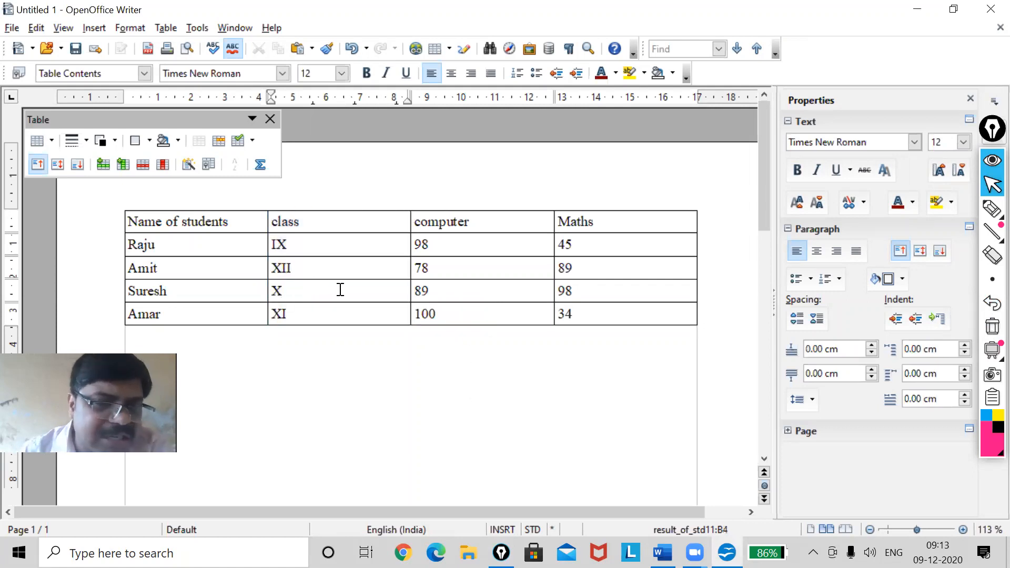
click(438, 293)
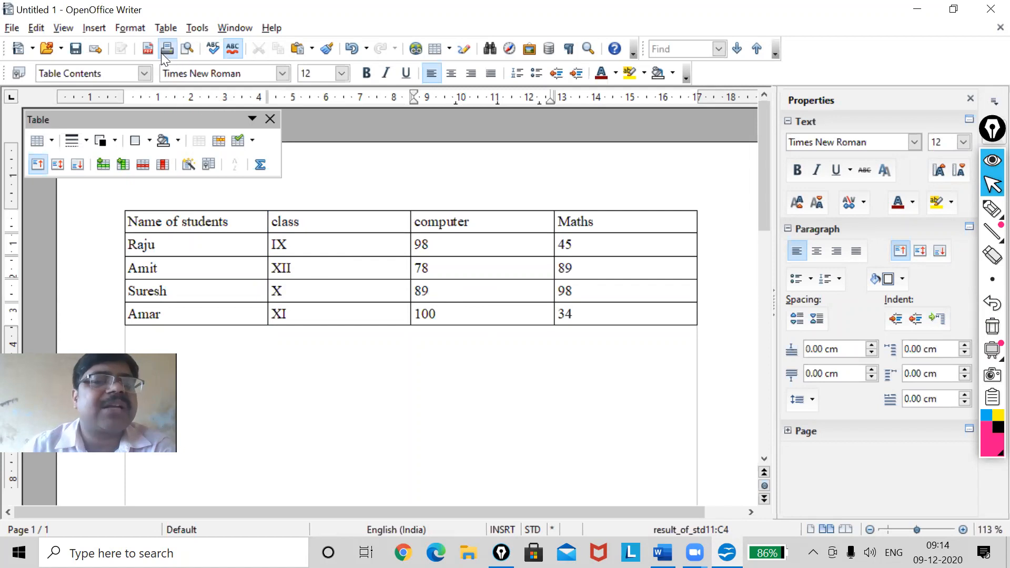
click(164, 28)
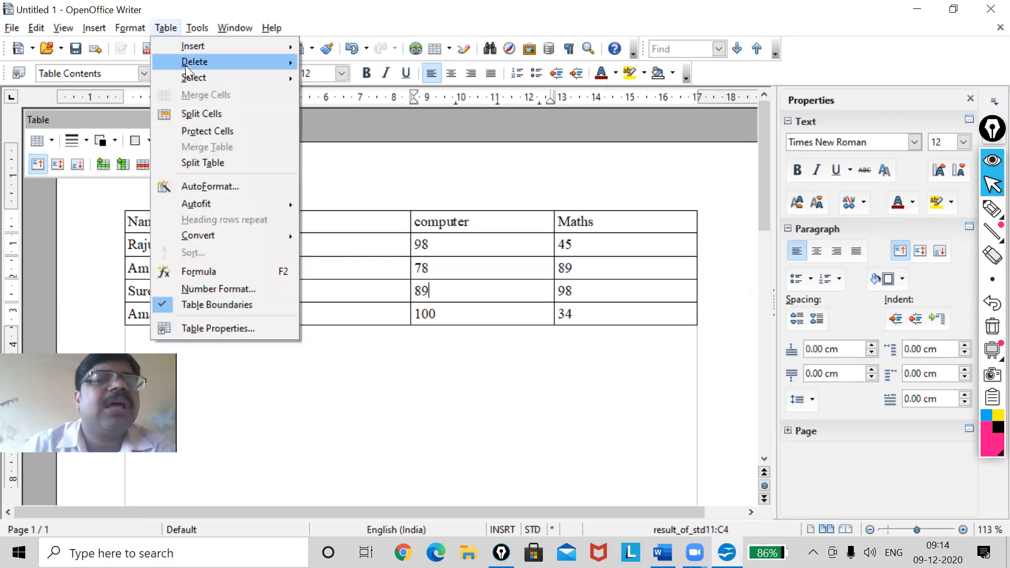
mouse_move(192, 77)
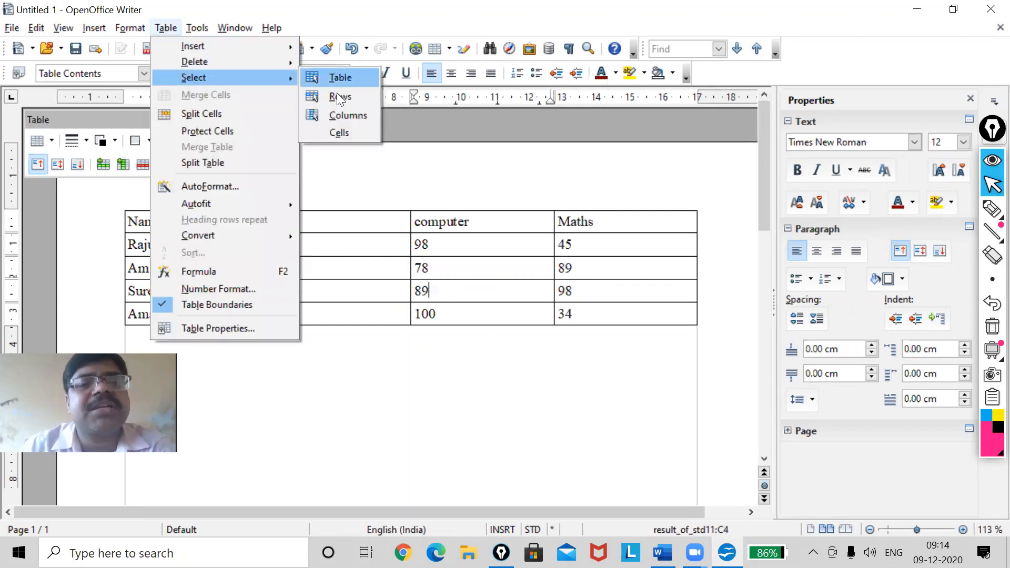
click(351, 129)
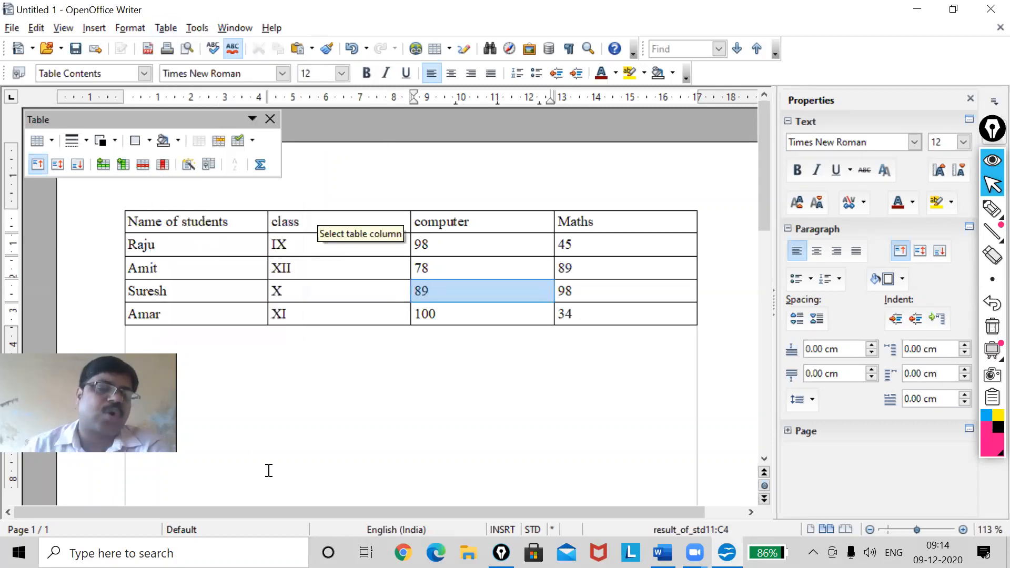
text(67)
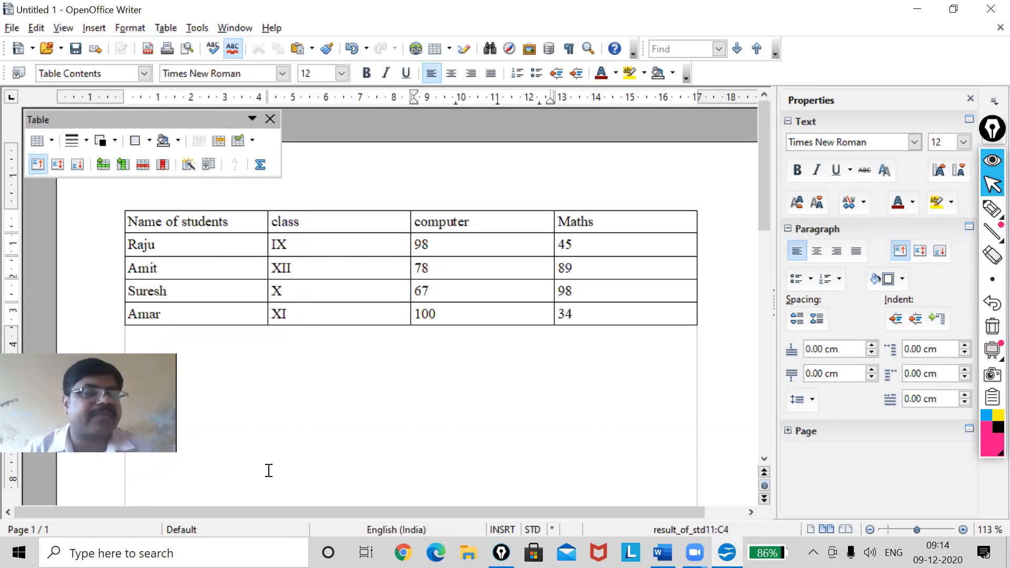
click(206, 456)
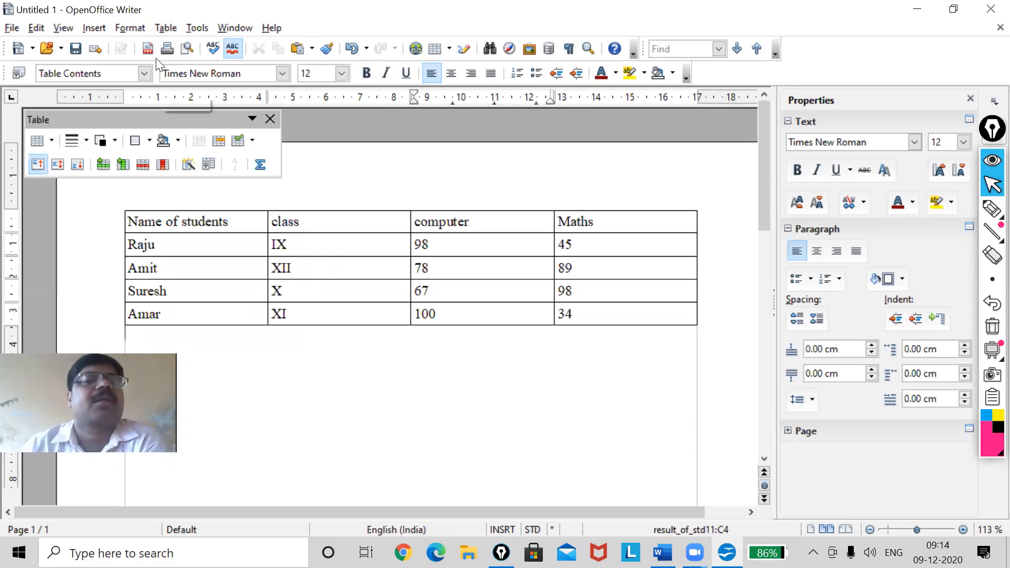
click(162, 27)
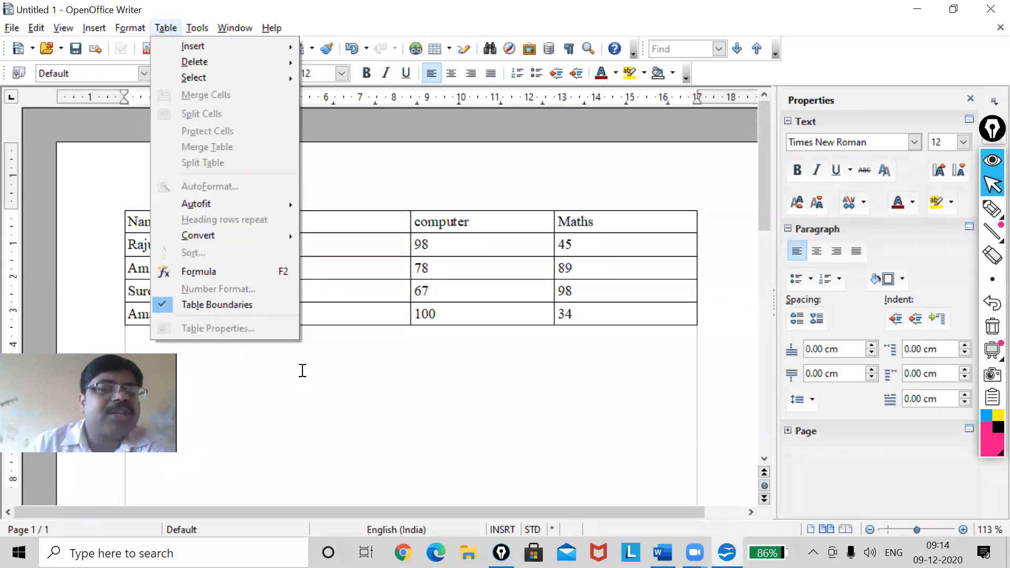
click(347, 413)
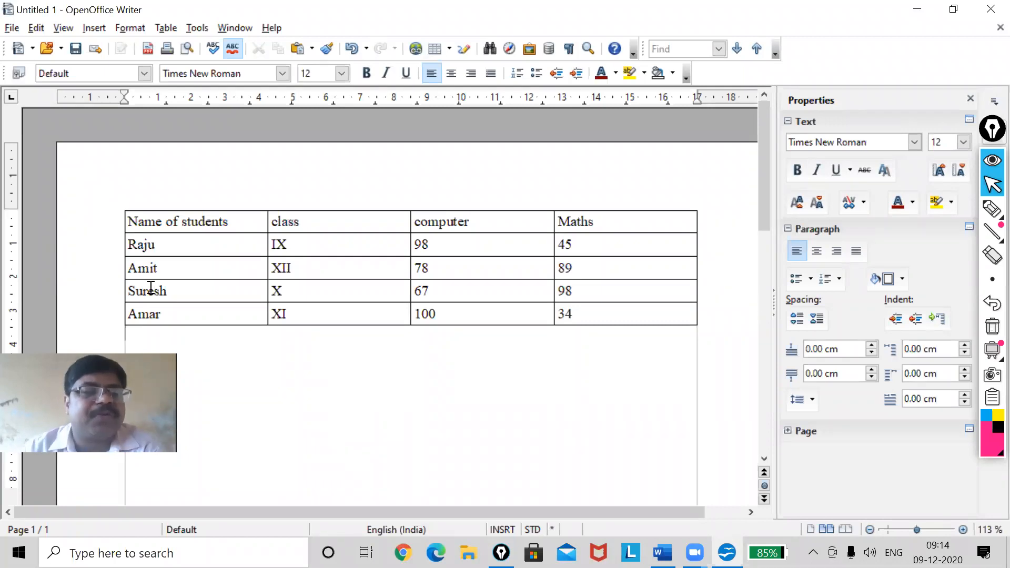
- Insert one row after the class XI student's row at the end of the table
click(177, 317)
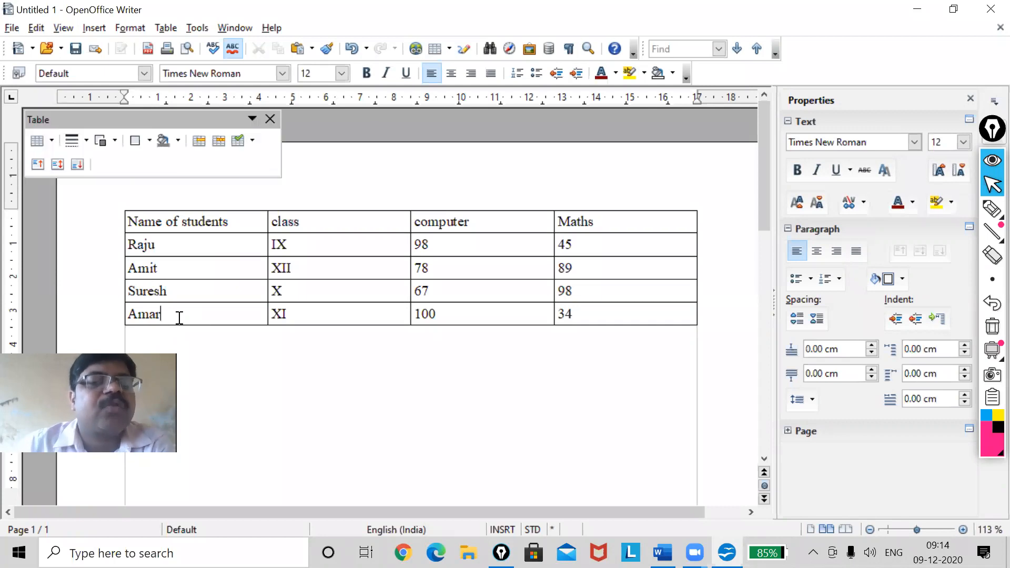
click(161, 27)
mouse_move(236, 46)
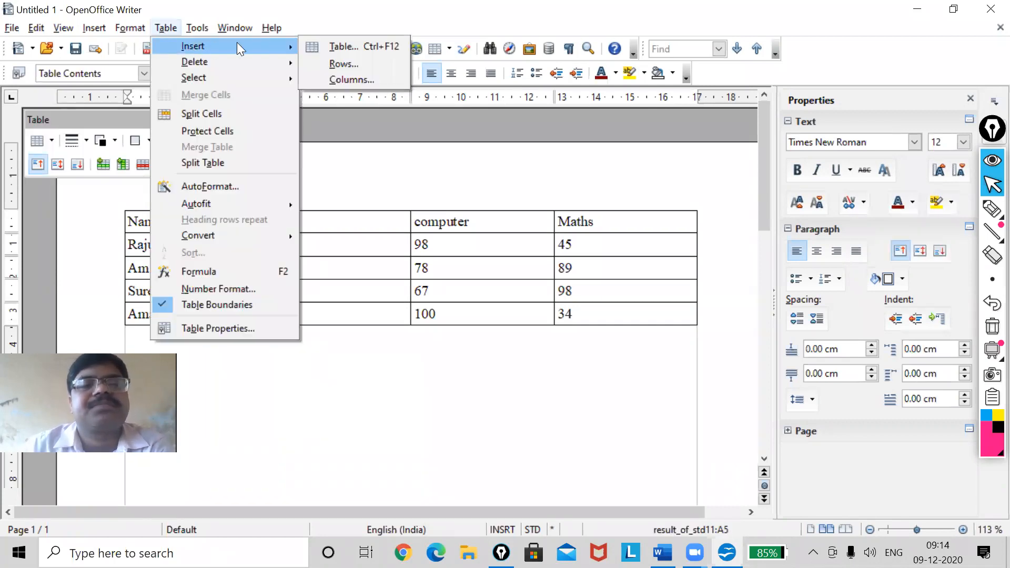
click(341, 65)
click(555, 234)
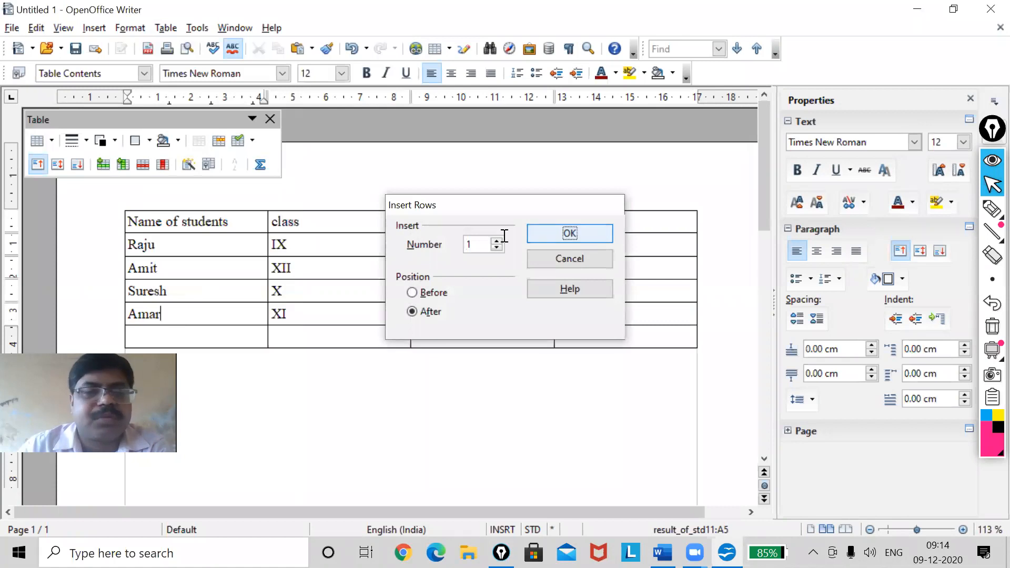
- Merge the first three cells of the empty bottom row into one cell
drag(177, 335, 440, 331)
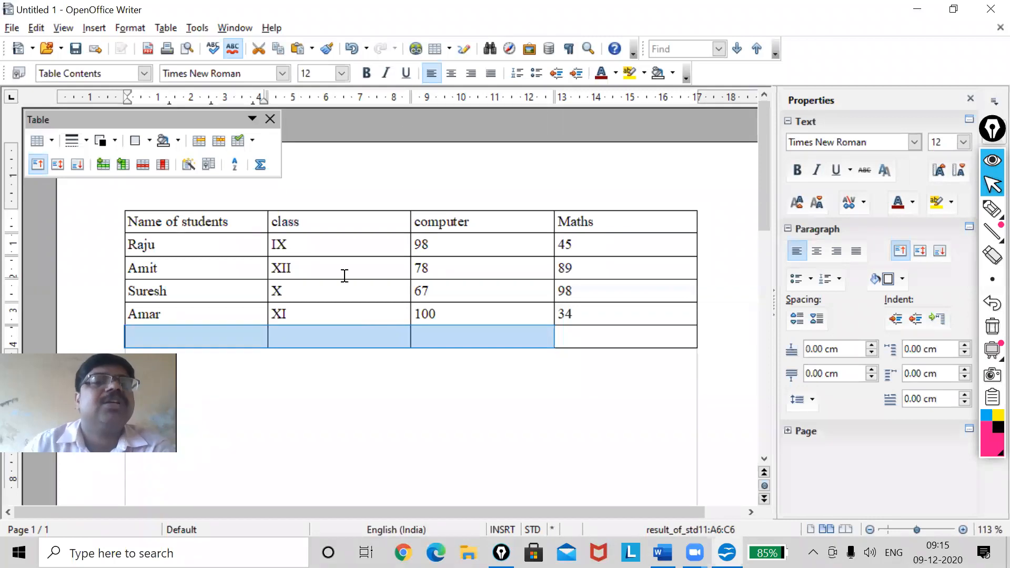
click(166, 27)
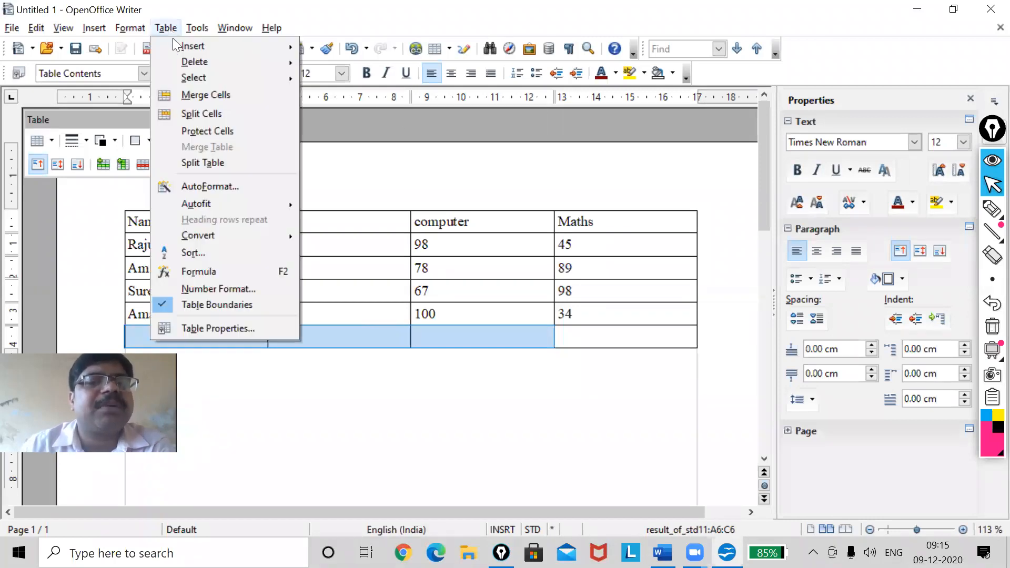
click(201, 94)
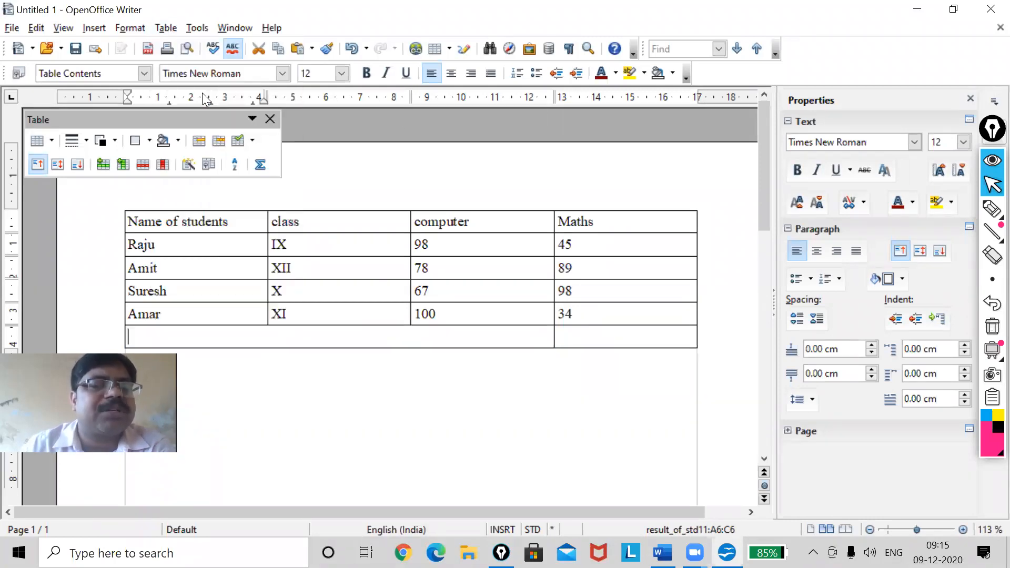
click(334, 358)
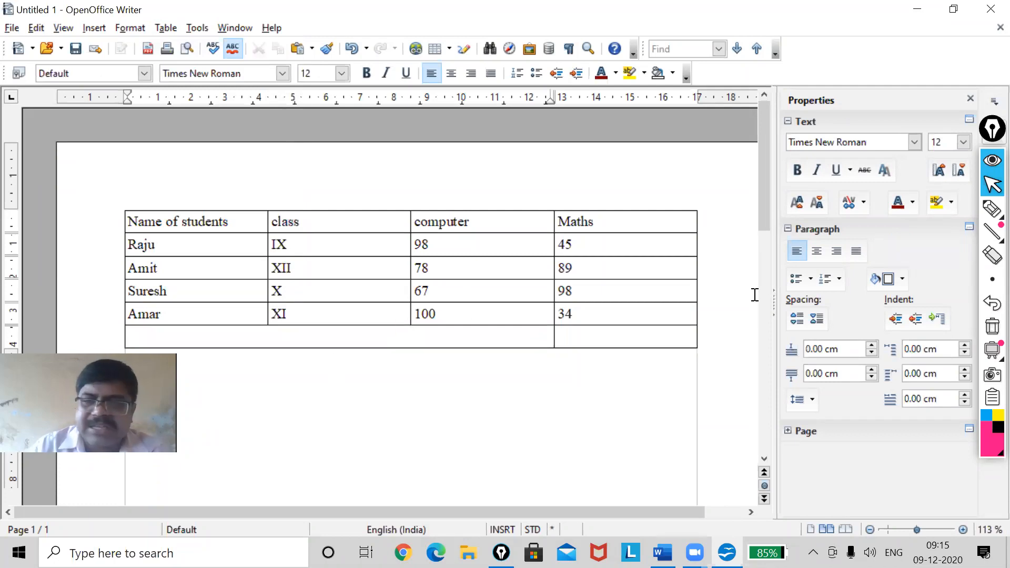
- Mark the two removed cell borders with pen strokes and crosses, clear the drawing and return to the normal pointer
mouse_move(989, 234)
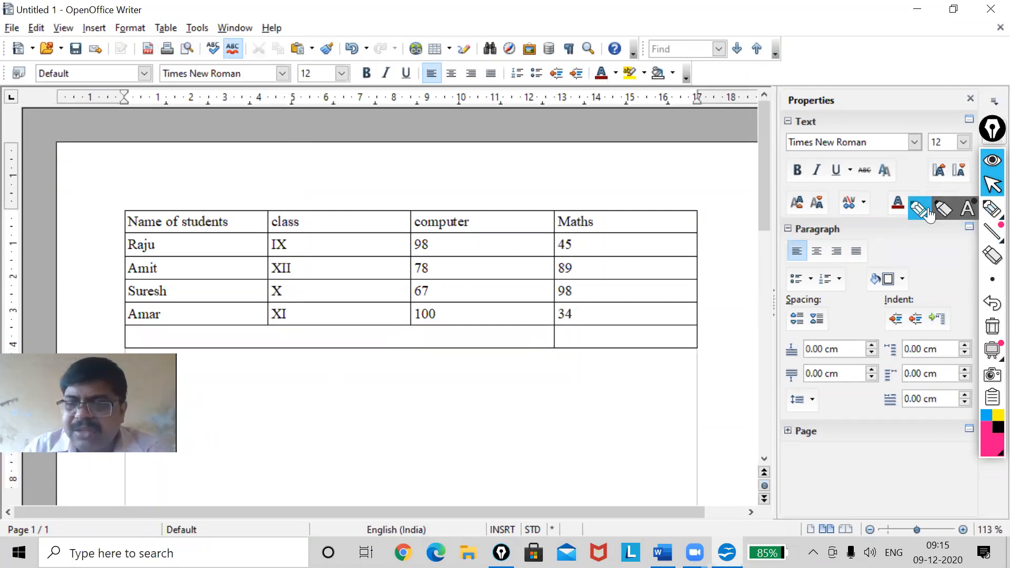
click(992, 209)
drag(268, 324, 272, 348)
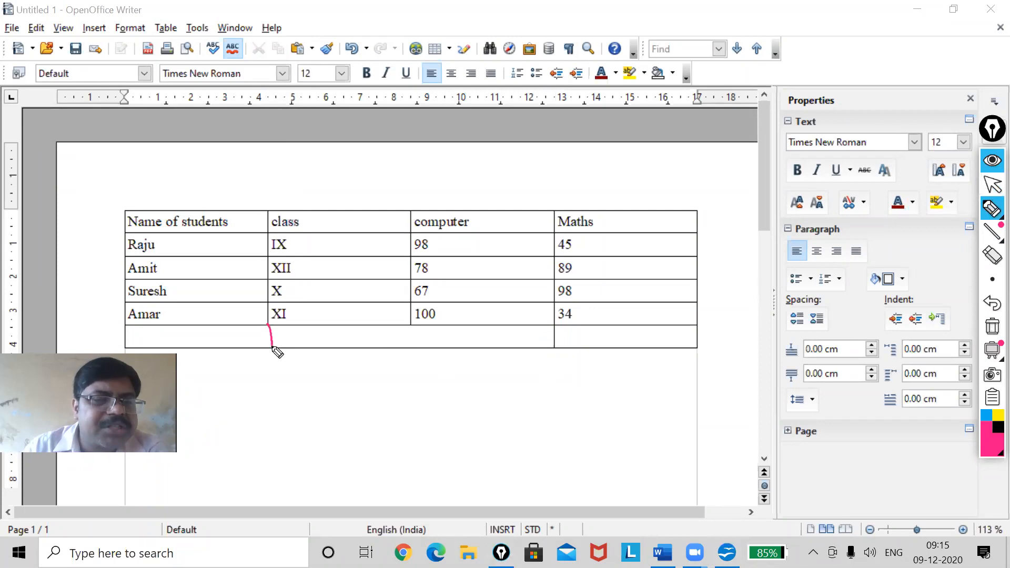
drag(411, 325, 413, 348)
mouse_move(254, 348)
mouse_down()
mouse_move(289, 376)
mouse_move(282, 363)
mouse_move(271, 381)
mouse_up()
mouse_move(401, 357)
mouse_down()
mouse_move(431, 377)
mouse_move(407, 383)
mouse_up()
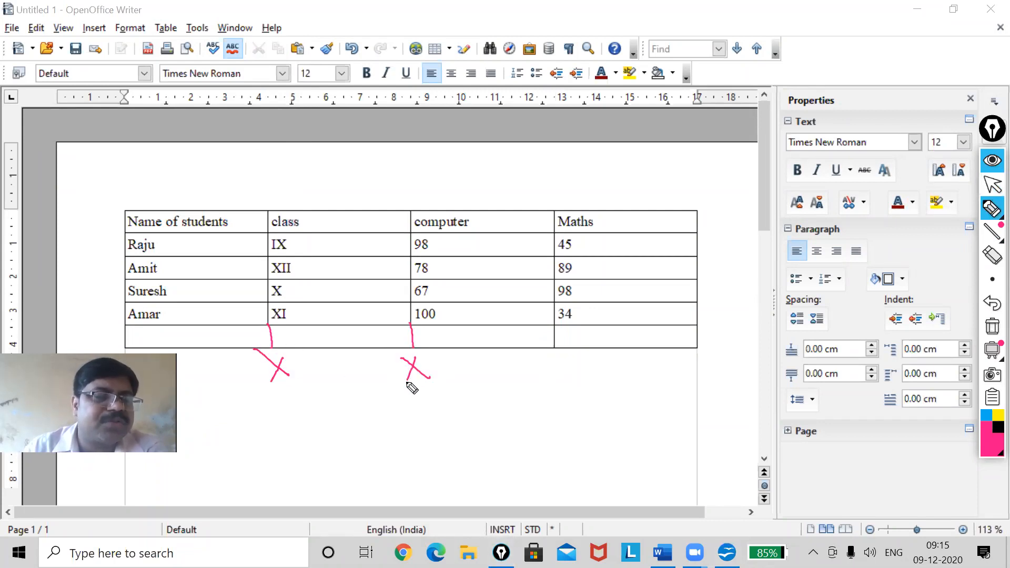
click(992, 329)
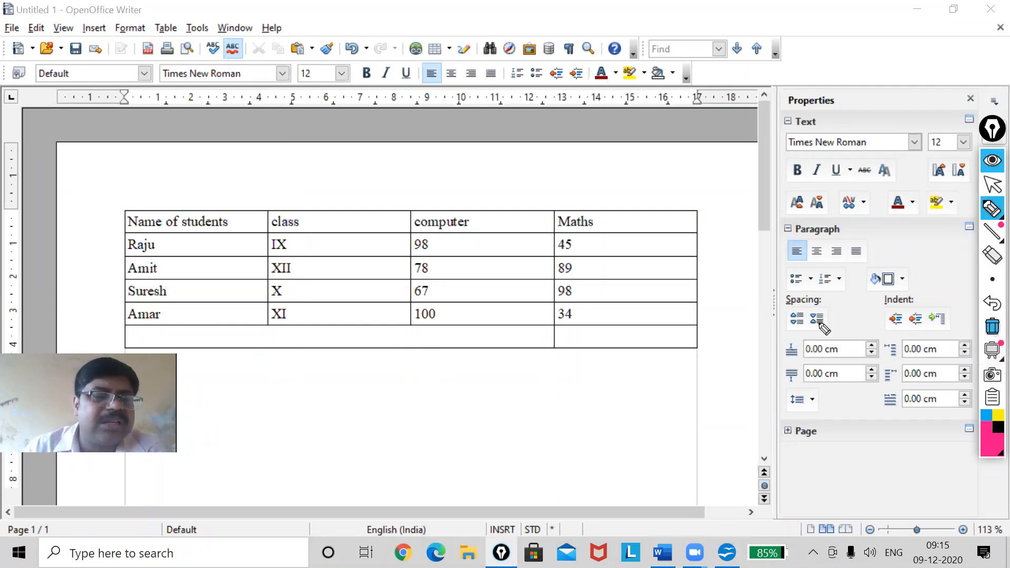
click(993, 184)
- Enter "Details of students who are reading in std 11" in the merged cell of the bottom row
click(151, 333)
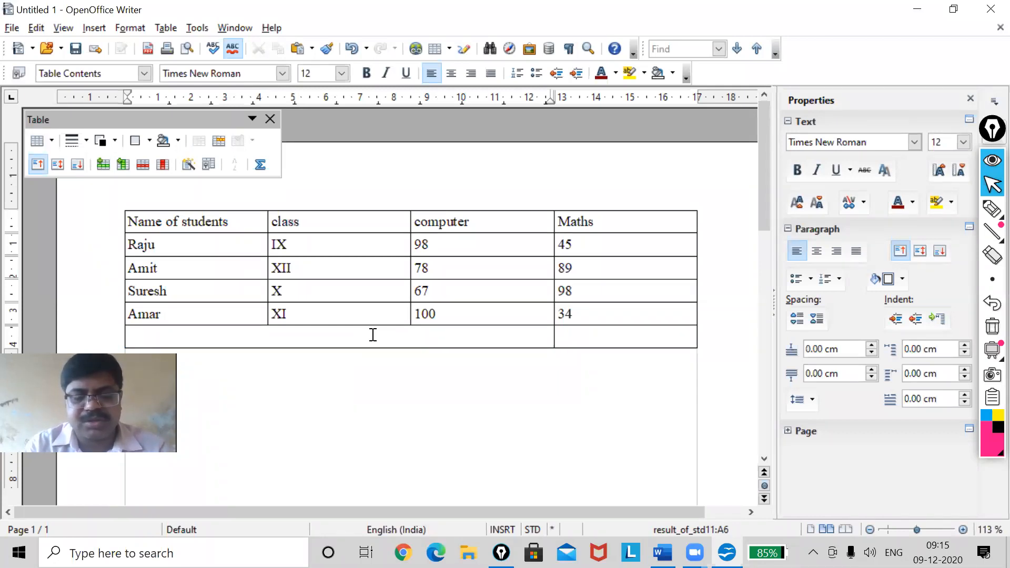
text(tails )
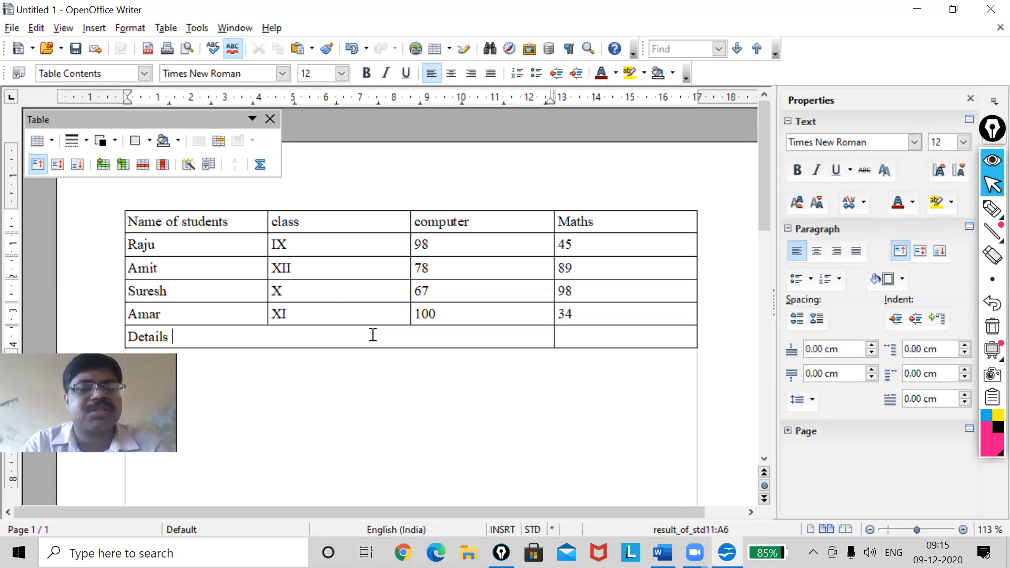
text(of stud)
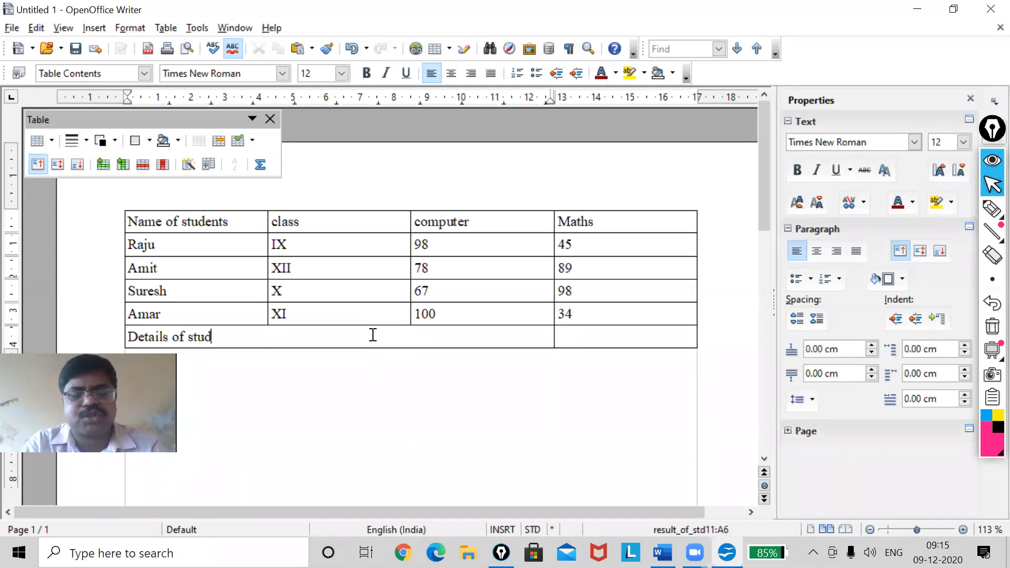
text(ents who)
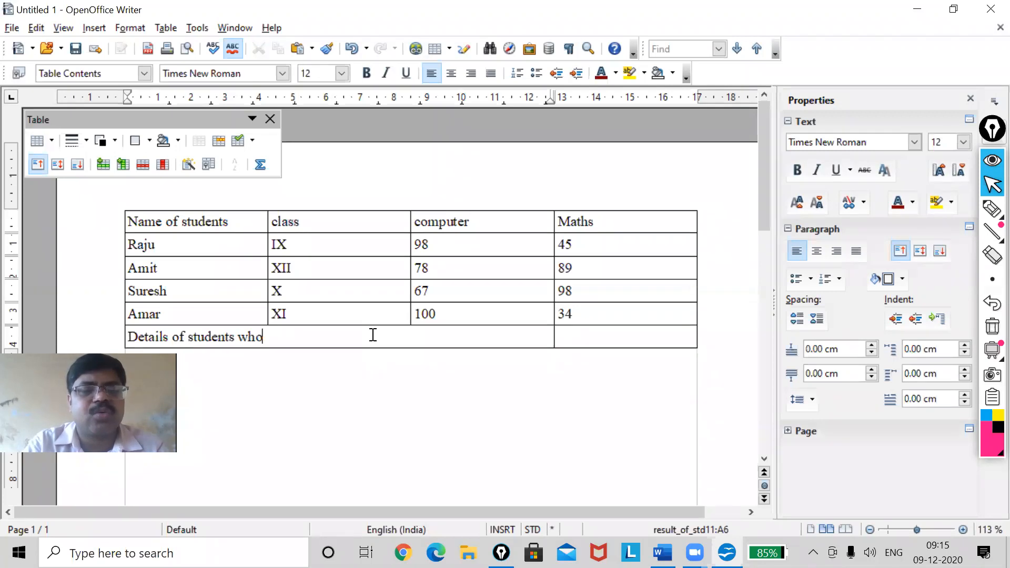
text( are re)
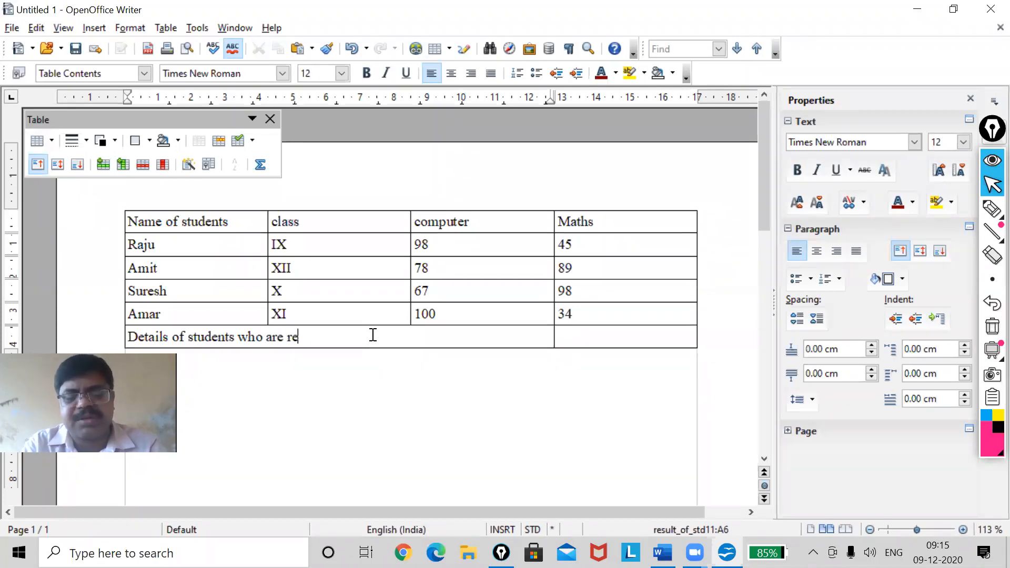
text(ading in std 11)
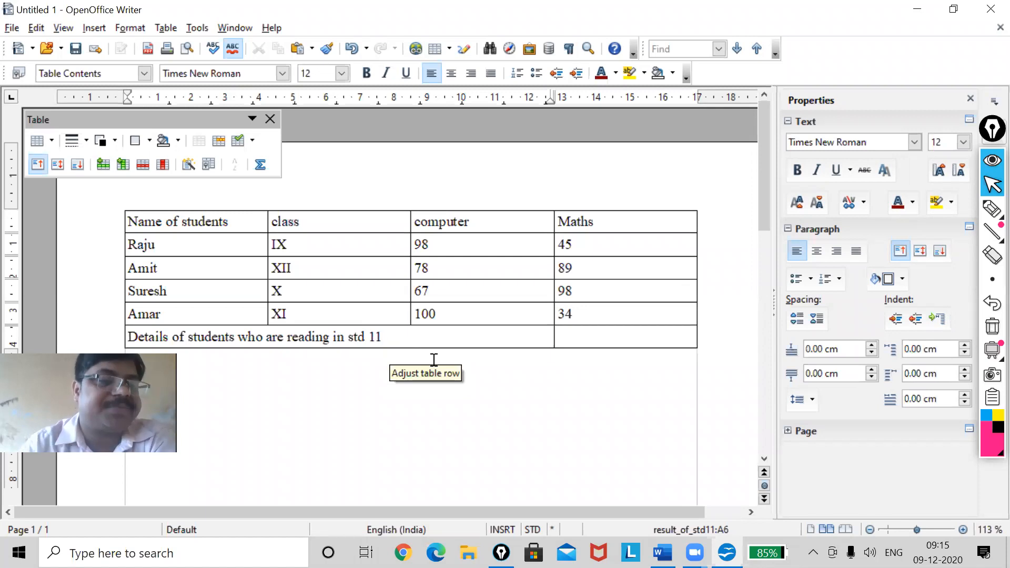
- Place the cursor in the empty cell under the Maths column in the bottom row
click(165, 27)
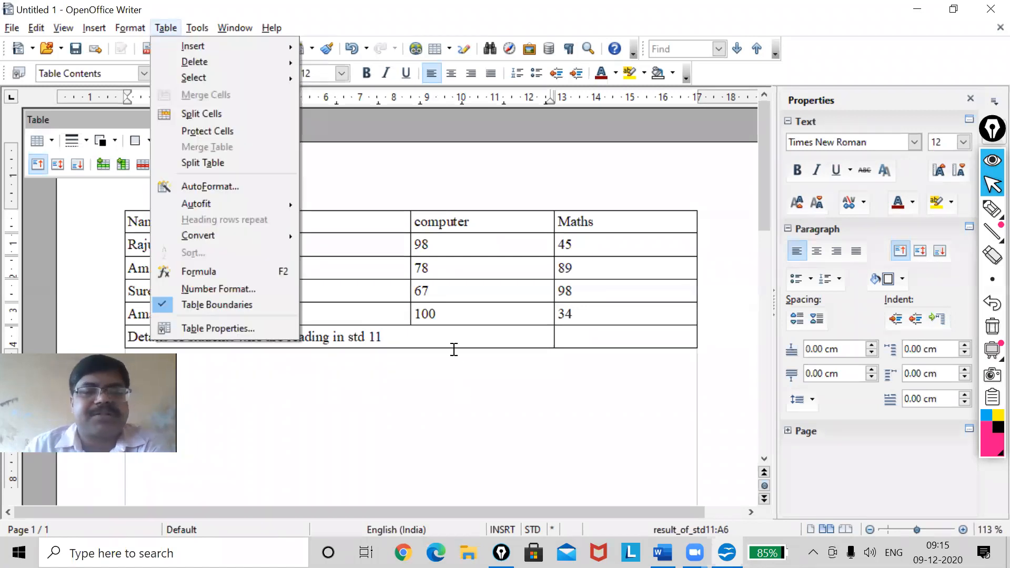
click(318, 341)
click(373, 316)
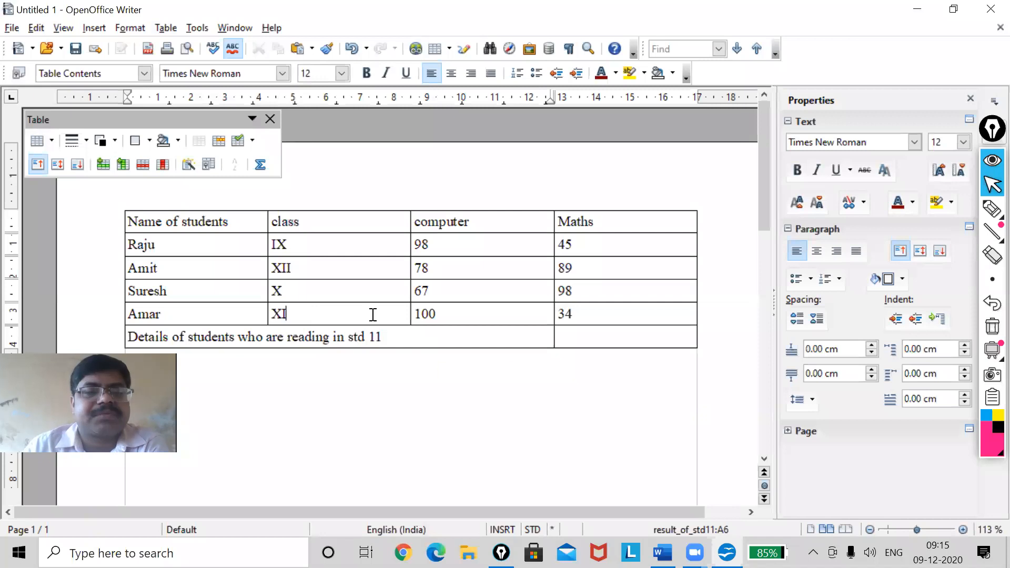
click(176, 29)
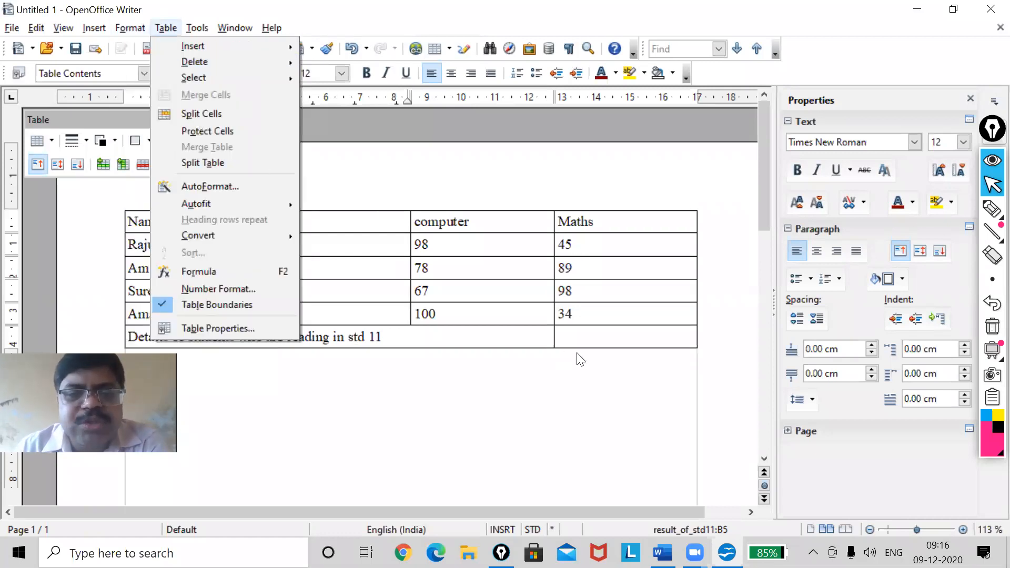
click(588, 340)
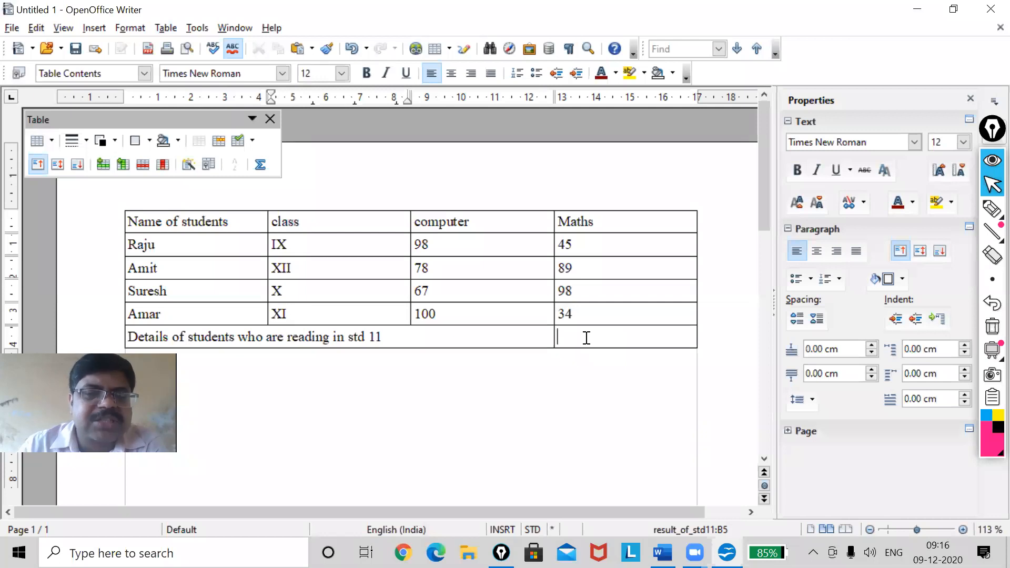
- Circle the empty bottom-row cell with the annotation pen and clear the drawing
mouse_move(991, 216)
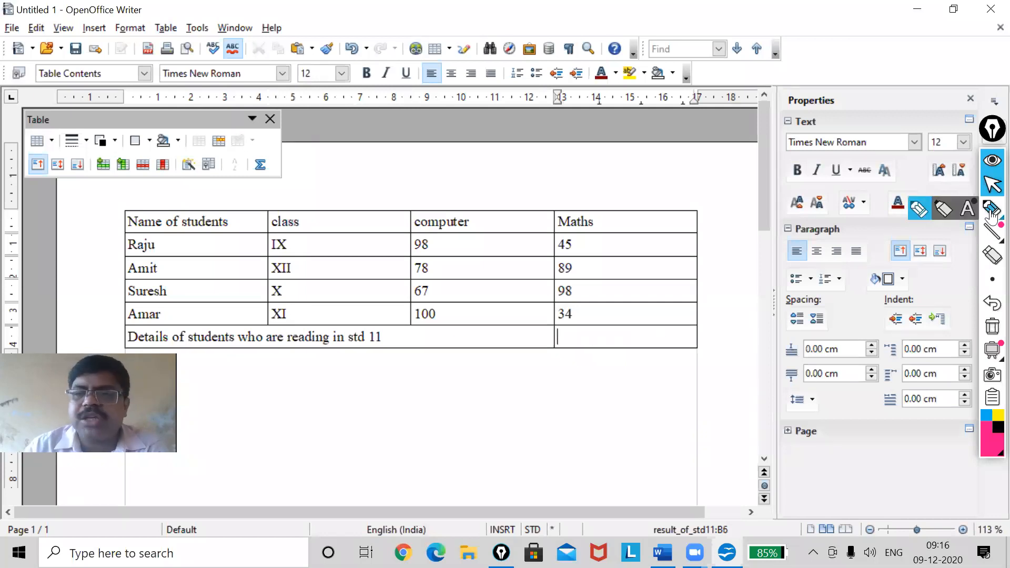
click(939, 211)
mouse_move(664, 329)
mouse_down()
mouse_move(563, 334)
mouse_move(649, 361)
mouse_move(709, 345)
mouse_move(624, 325)
mouse_up()
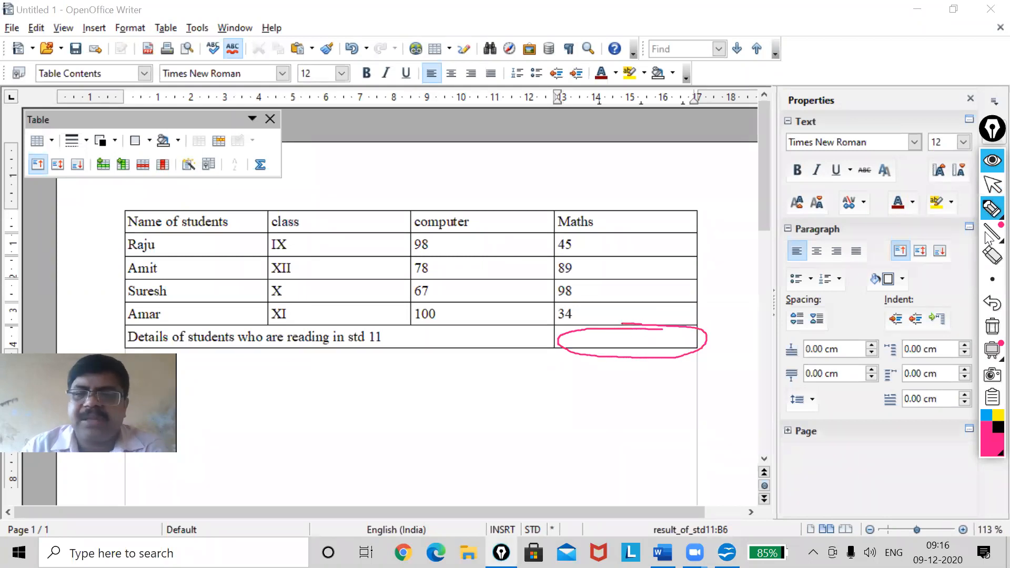
click(992, 329)
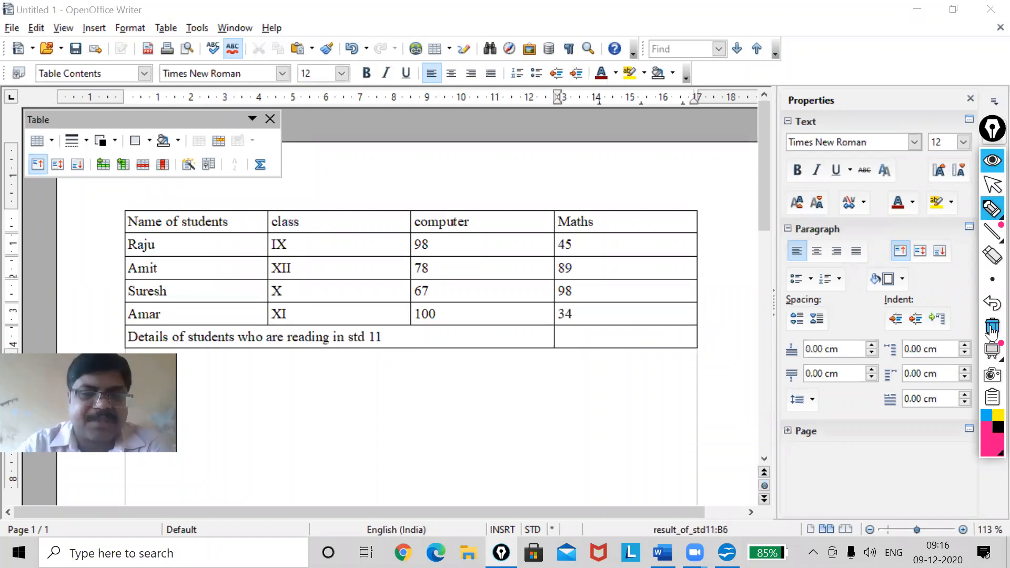
- Circle the empty Maths-column cell with the annotation pen and sketch a plain rectangle and a horizontally divided rectangle below the table
click(987, 211)
click(941, 211)
mouse_move(695, 322)
mouse_down()
mouse_move(544, 338)
mouse_move(587, 356)
mouse_move(694, 323)
mouse_up()
mouse_move(258, 391)
mouse_down()
mouse_move(258, 412)
mouse_move(260, 395)
mouse_move(399, 396)
mouse_move(419, 415)
mouse_move(260, 423)
mouse_up()
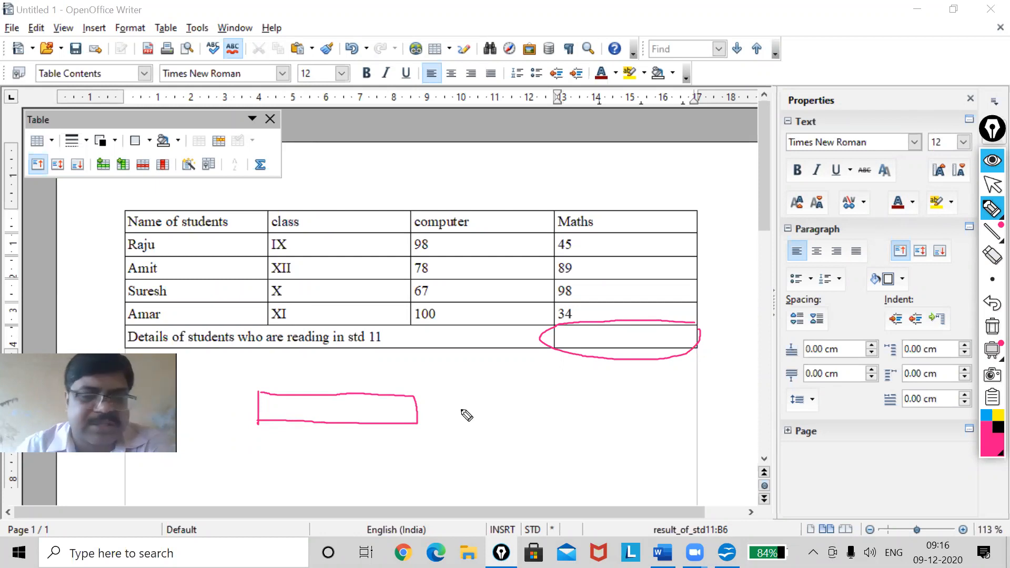
mouse_move(495, 390)
mouse_down()
mouse_move(497, 422)
mouse_move(571, 391)
mouse_move(670, 388)
mouse_move(680, 422)
mouse_move(497, 421)
mouse_move(548, 408)
mouse_move(667, 407)
mouse_up()
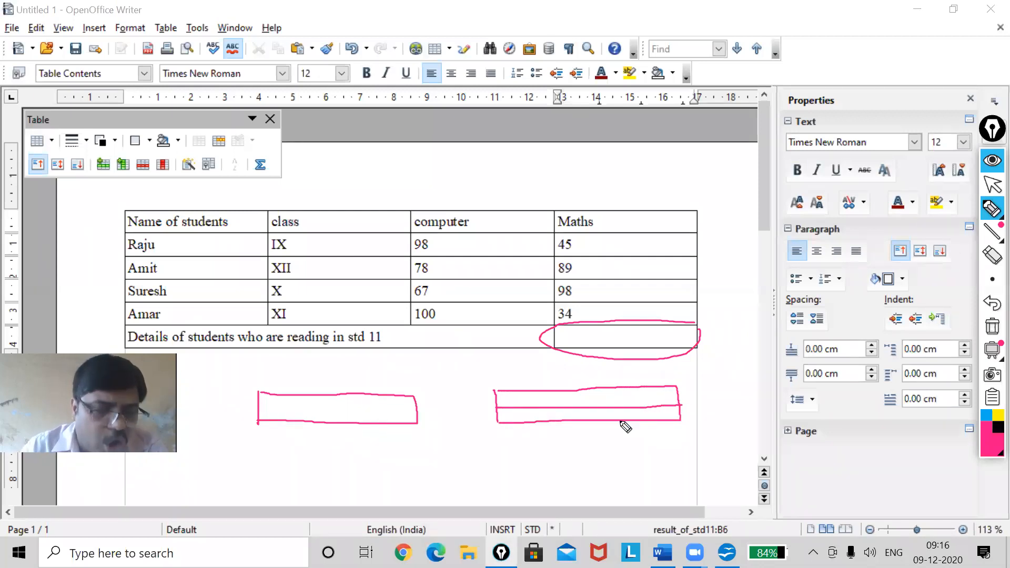
- Sketch a vertically divided rectangle below the other annotation drawings, clear all drawings and return to the normal pointer
drag(499, 451, 509, 492)
mouse_move(502, 453)
mouse_down()
mouse_move(682, 454)
mouse_move(688, 469)
mouse_move(687, 480)
mouse_move(515, 488)
mouse_up()
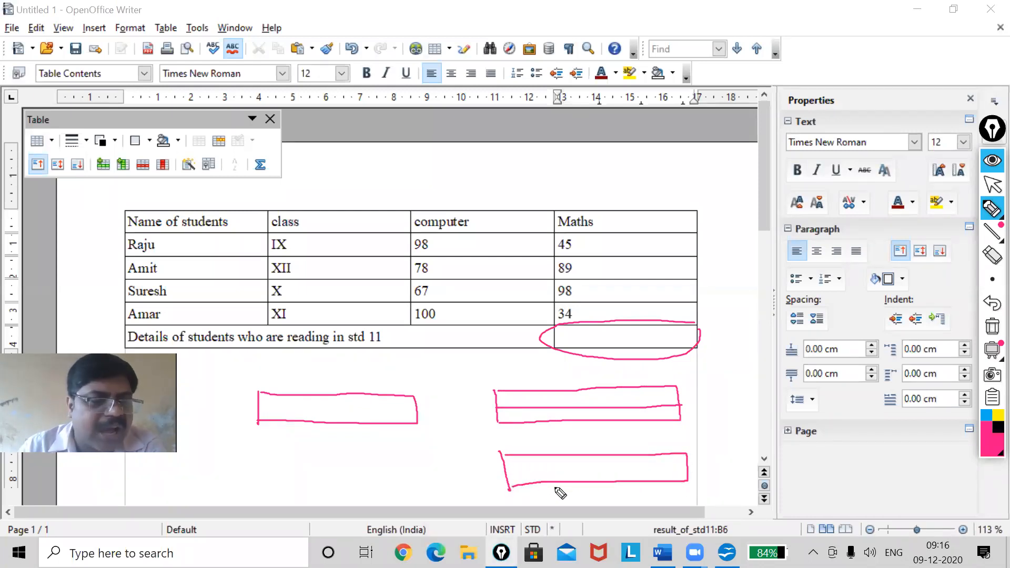
drag(596, 457, 598, 483)
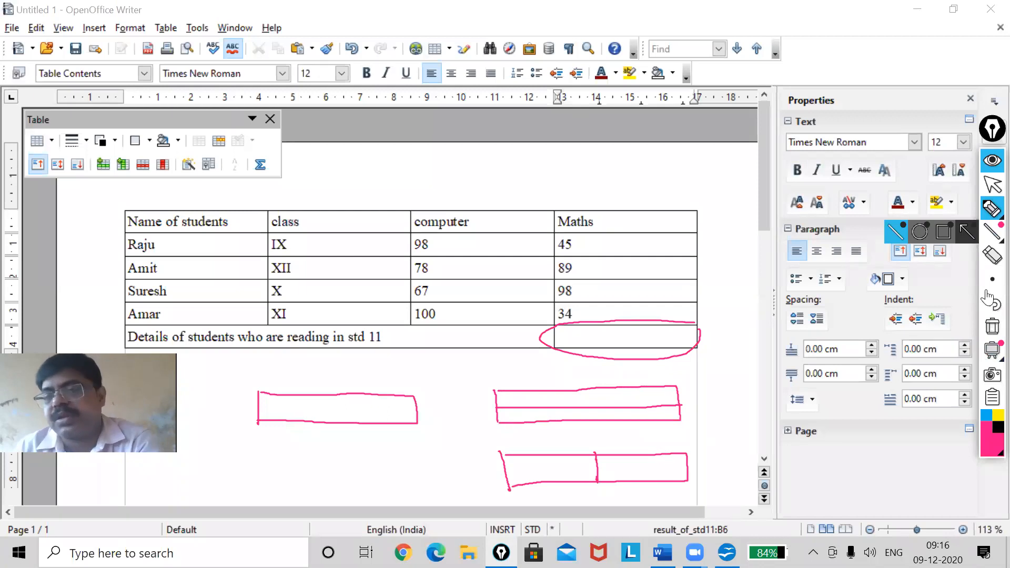
click(993, 328)
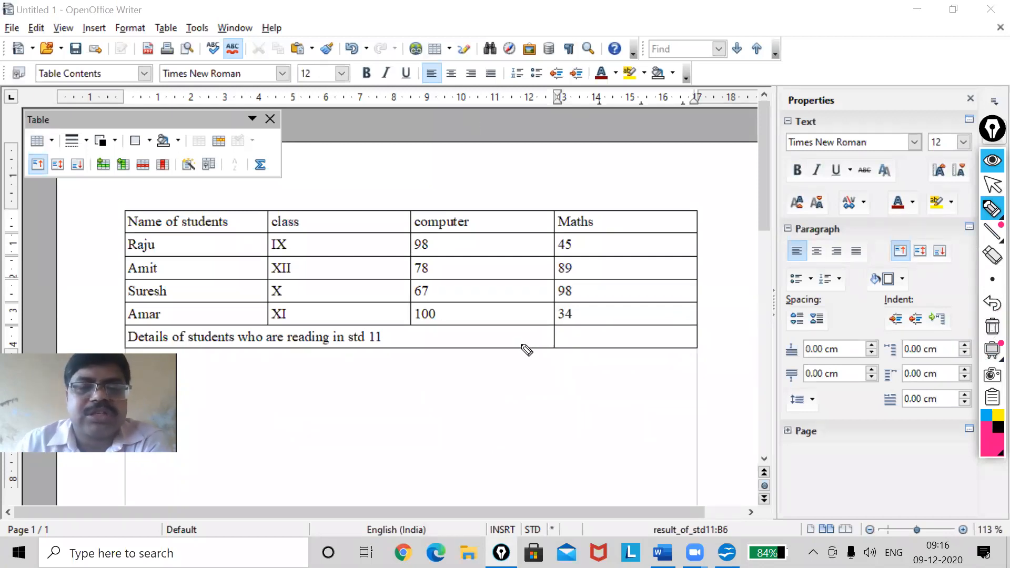
click(992, 184)
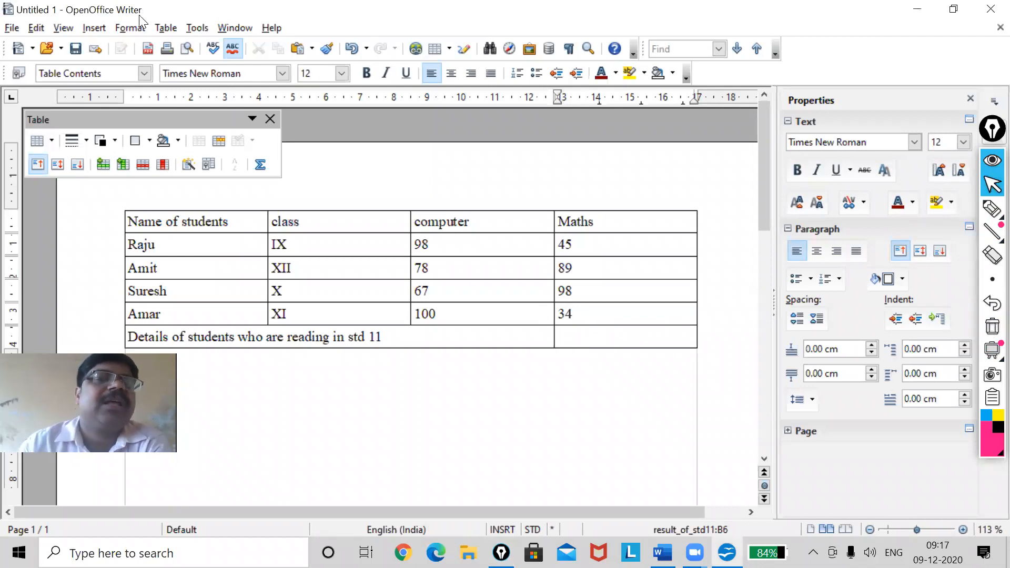
- Split the empty bottom-row cell under Maths horizontally into 2 cells, and undo the split
click(163, 29)
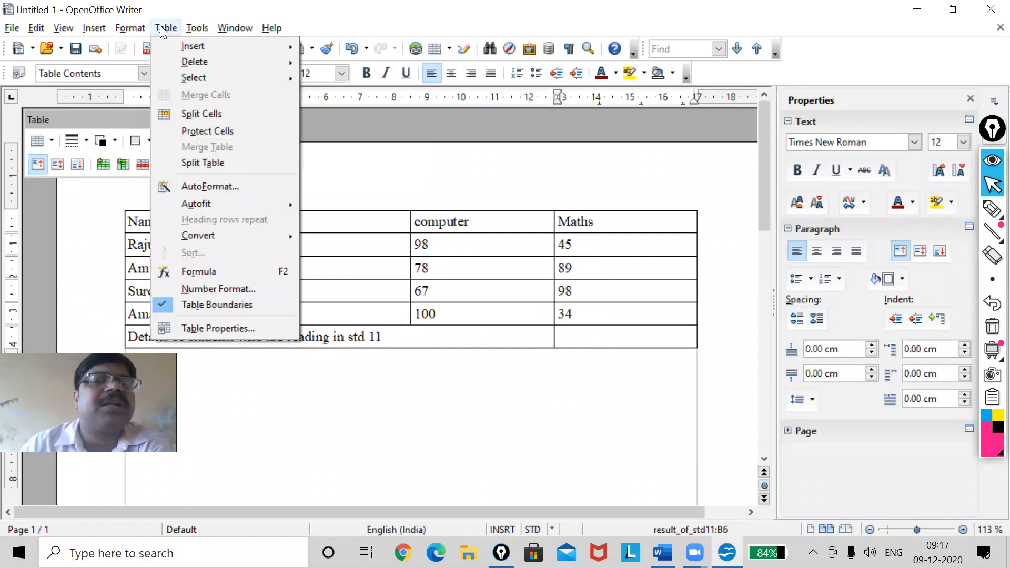
click(193, 113)
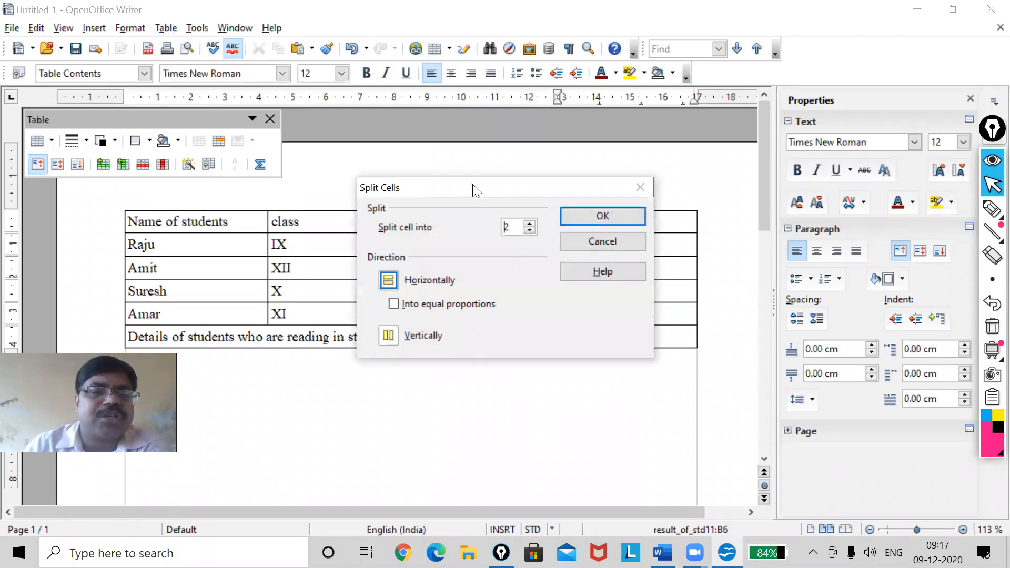
drag(476, 190, 488, 353)
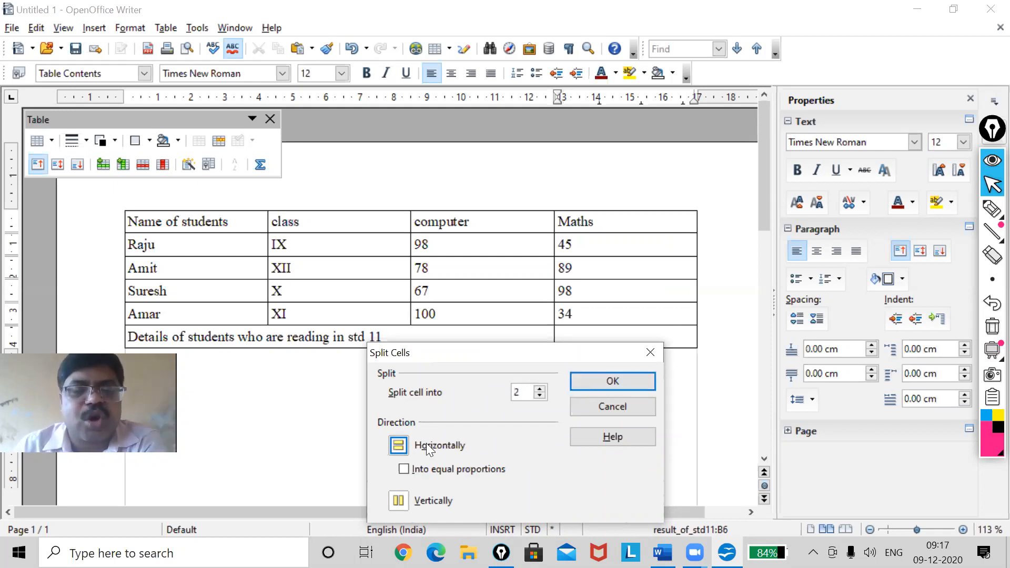
click(625, 380)
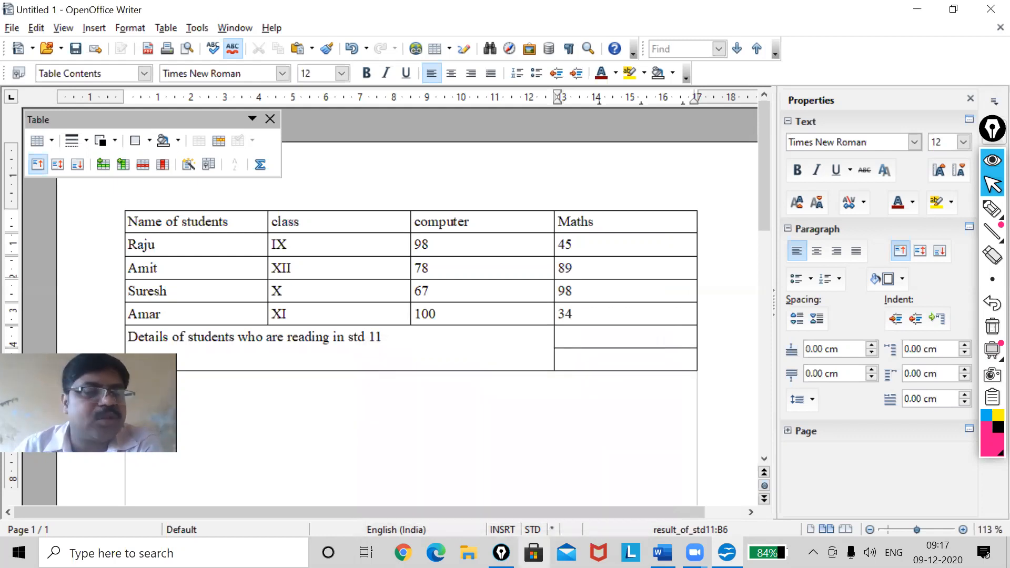
key(ctrl+z)
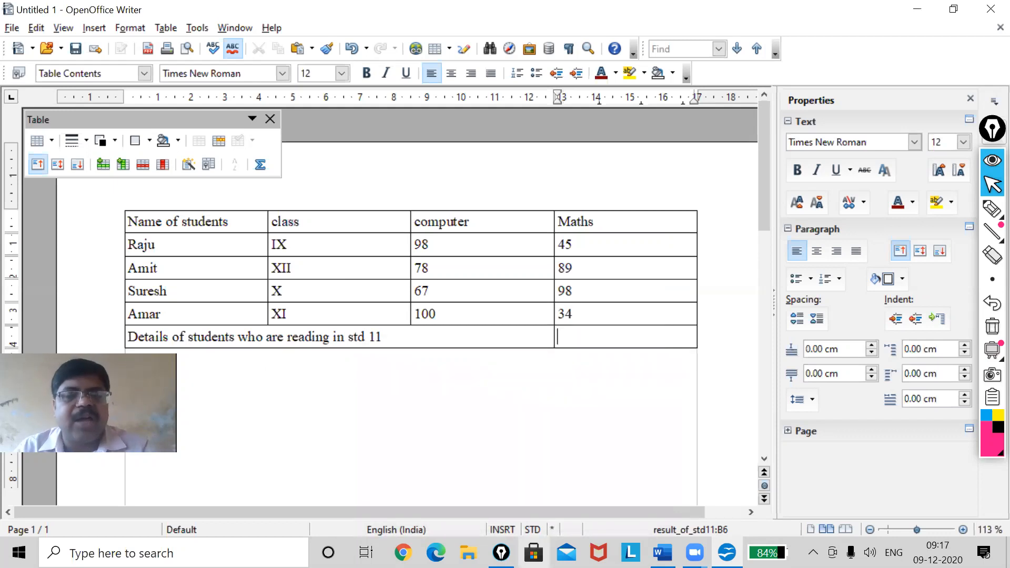
- Split the same empty Maths-column cell horizontally into 4 cells, and undo the split
click(165, 27)
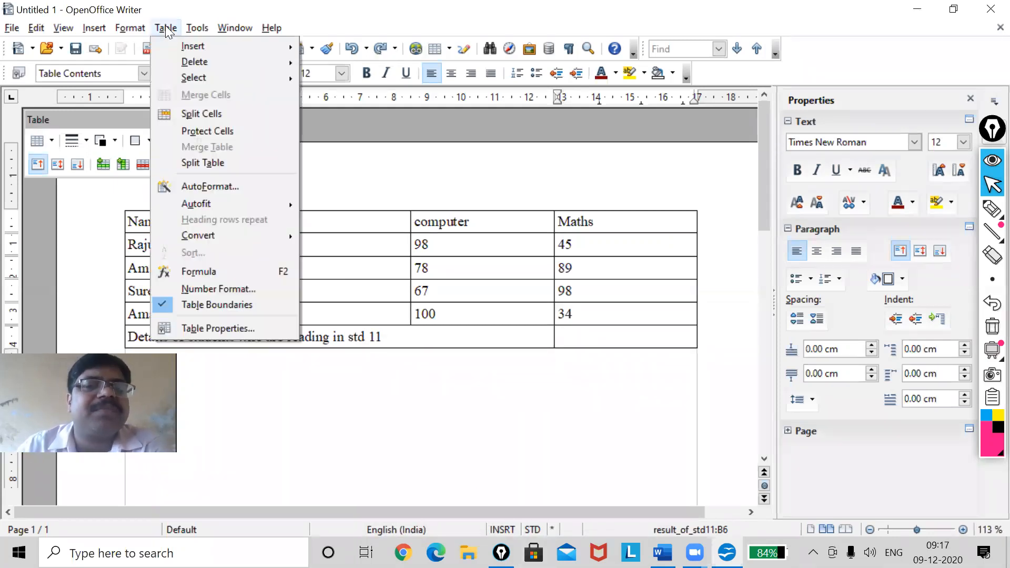
click(205, 115)
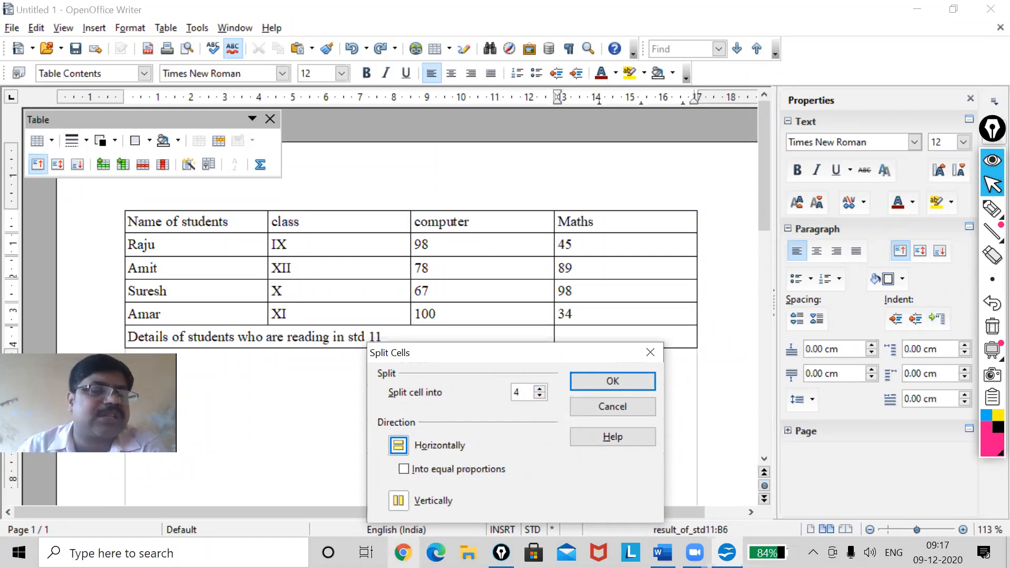
click(624, 387)
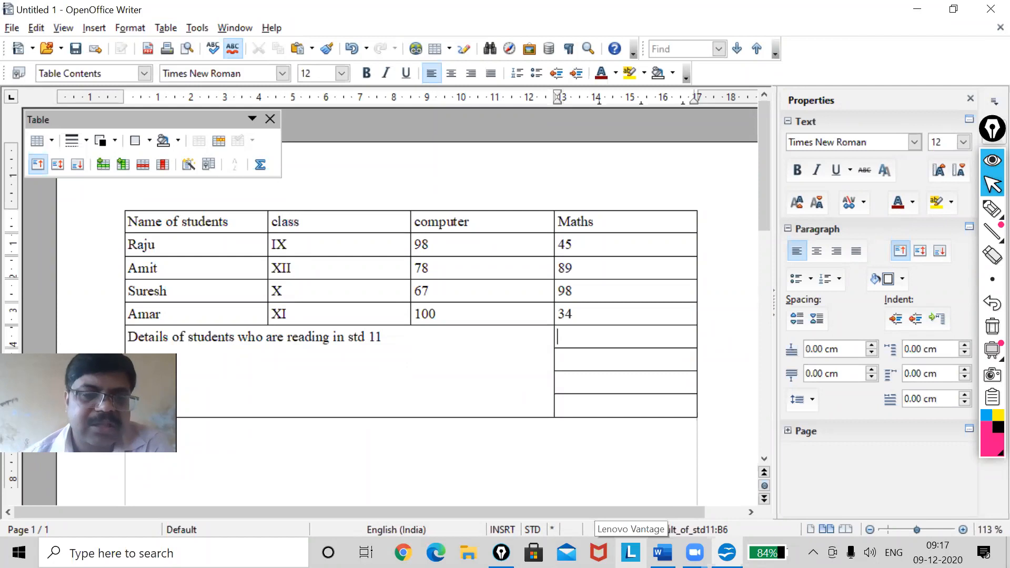
key(ctrl+z)
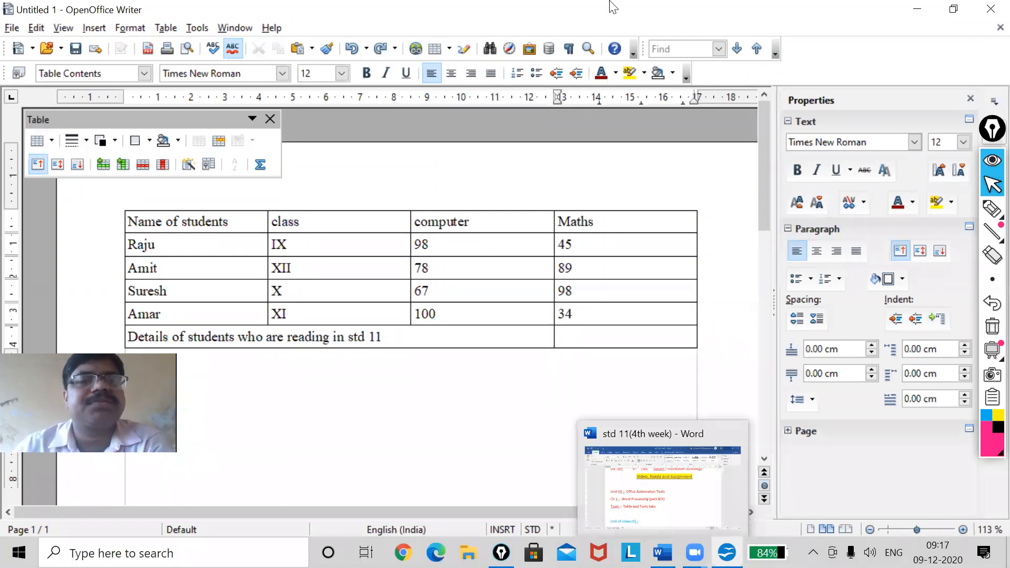
- Split the empty bottom-row cell under Maths vertically into 4 cells
click(166, 27)
click(219, 110)
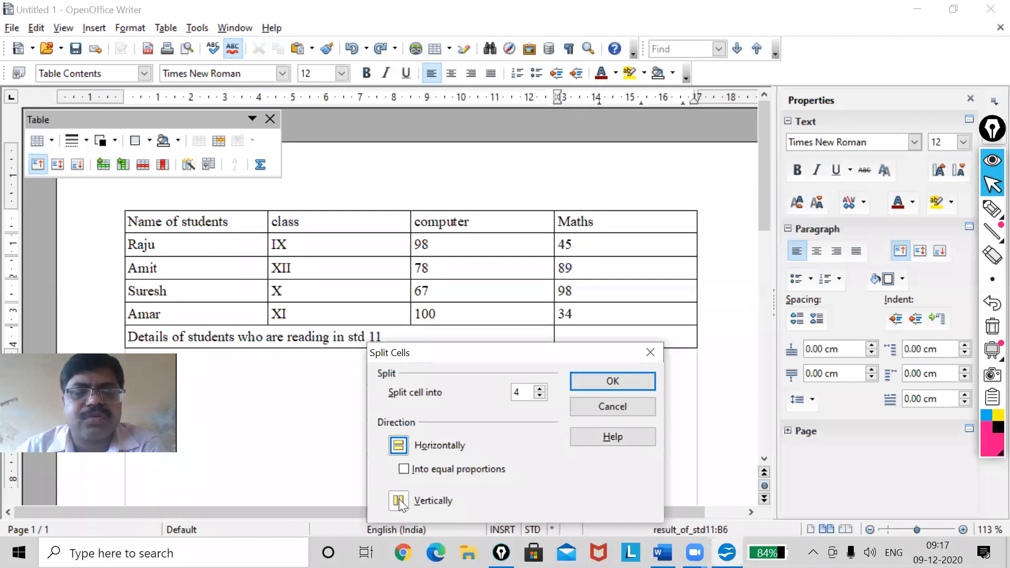
key(alt+v)
click(613, 381)
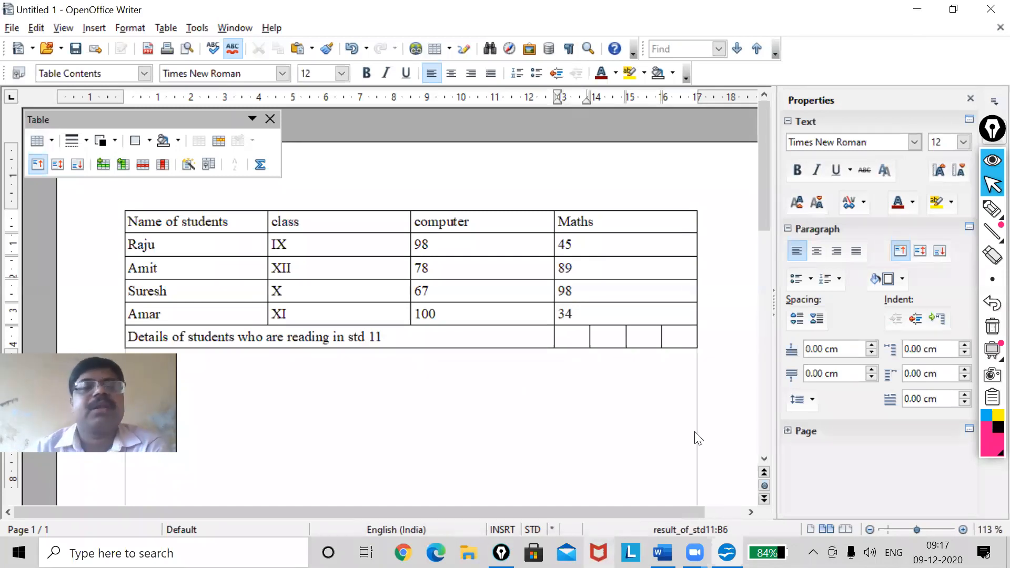
- Protect the class-column cell containing XI
click(168, 28)
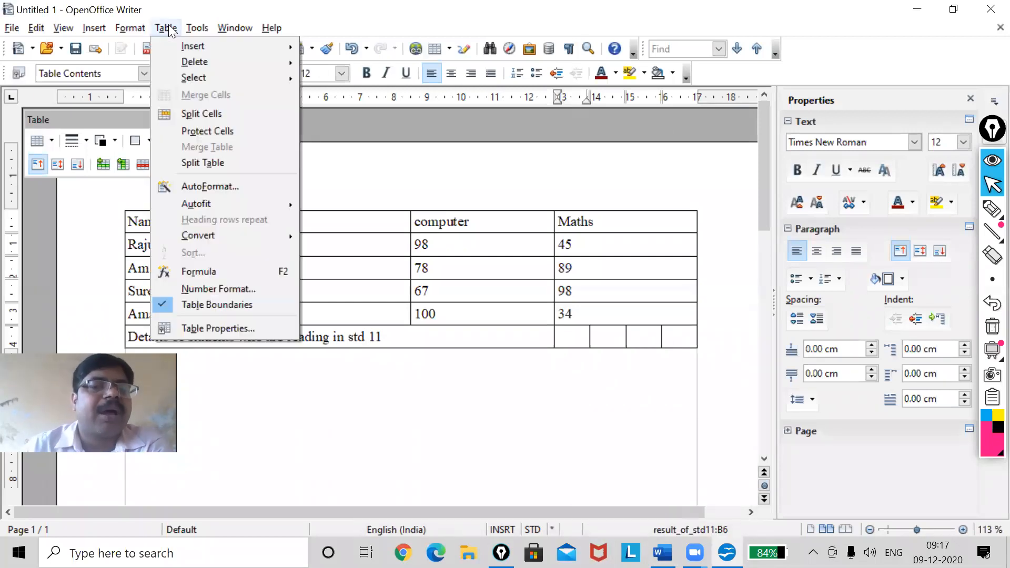
click(254, 132)
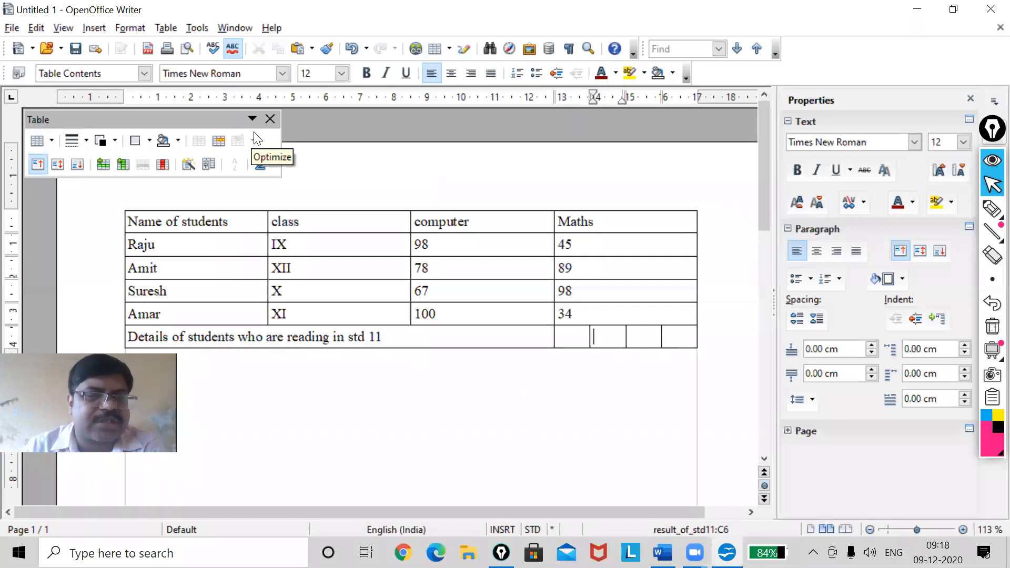
double_click(278, 314)
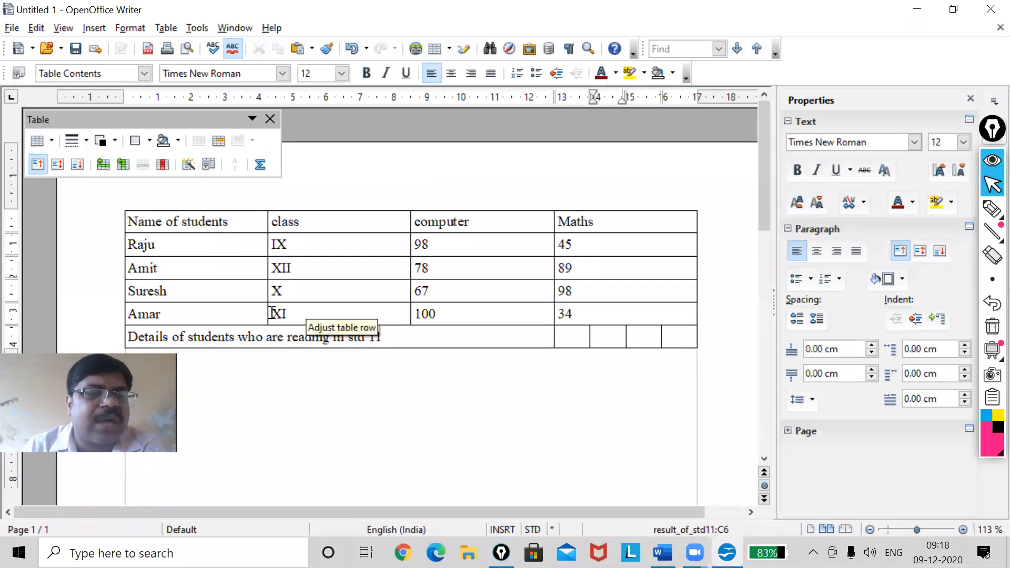
click(372, 318)
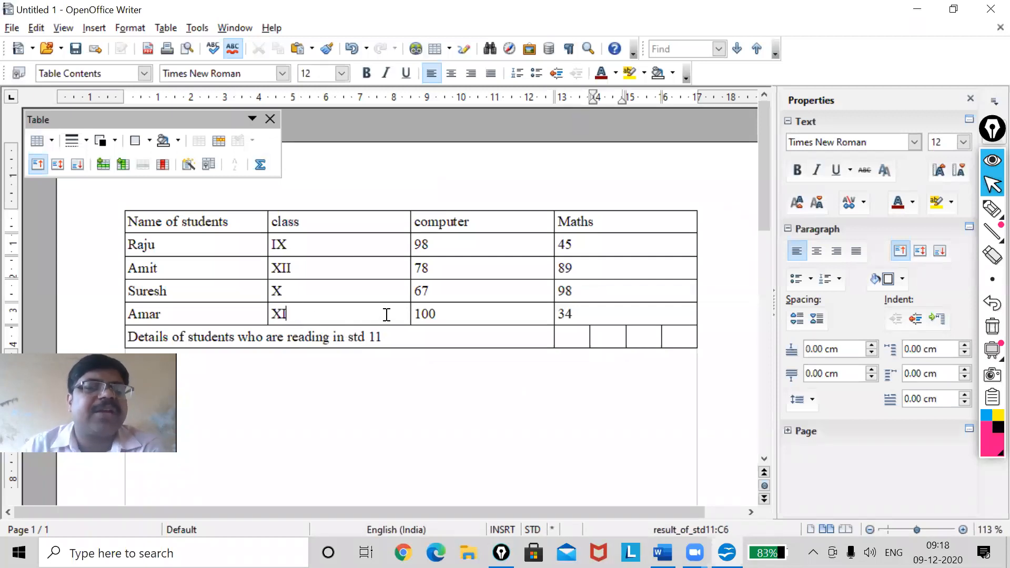
click(167, 29)
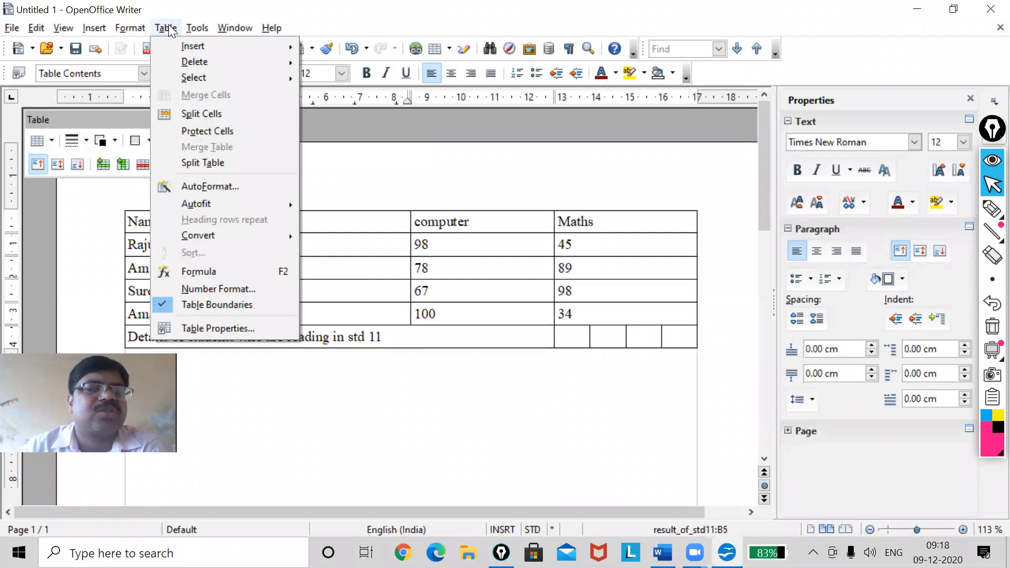
click(212, 131)
- Try to delete text from the protected XI cell in the class column
click(327, 316)
key(BackSpace)
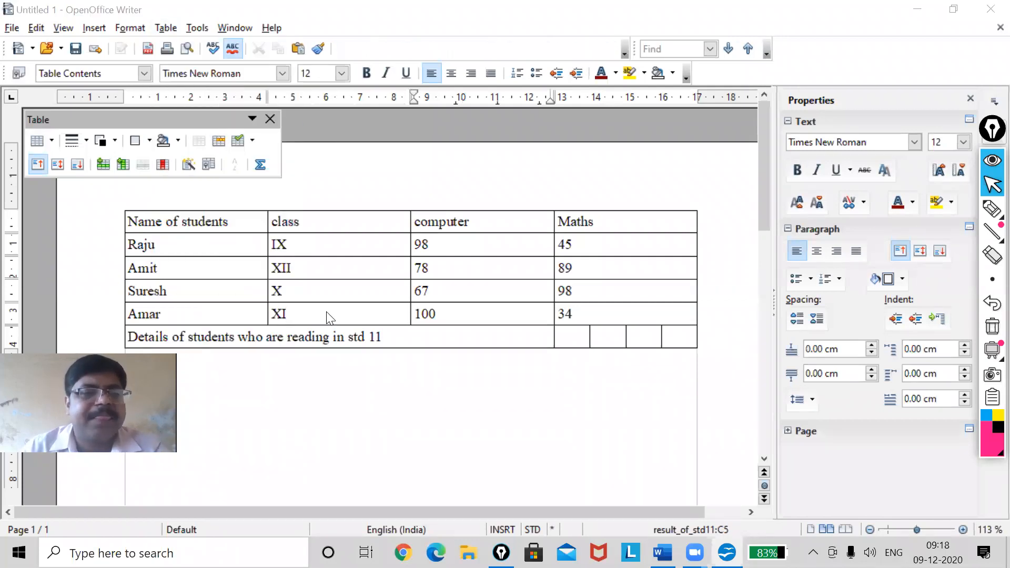
click(480, 295)
click(328, 314)
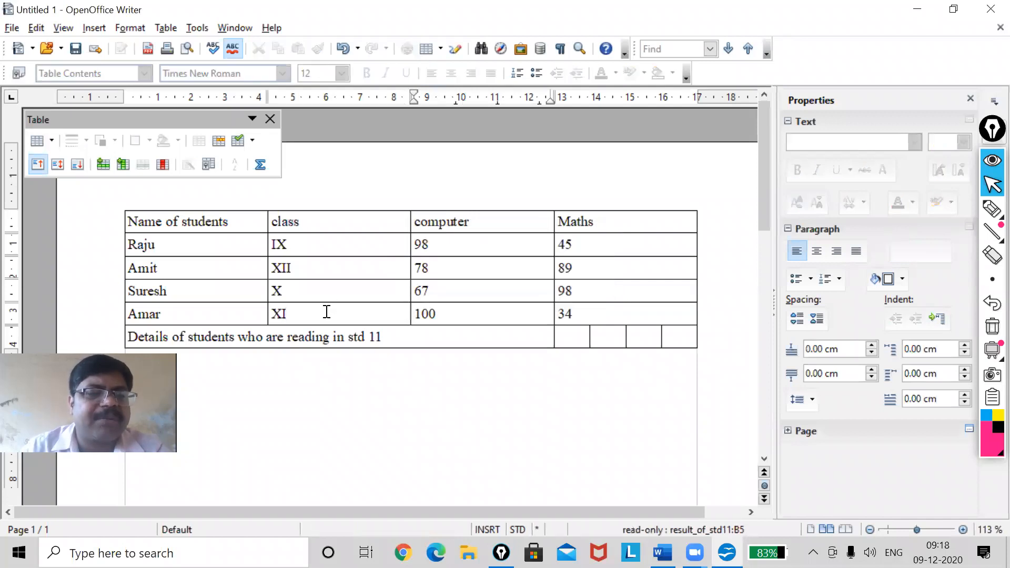
key(BackSpace)
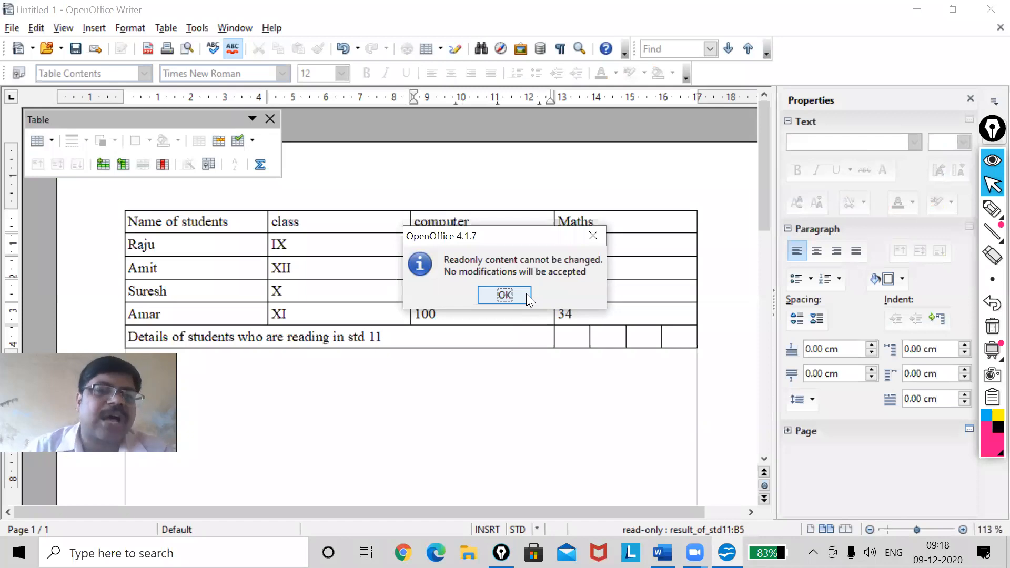
- Apply the Default AutoFormat style to the selected table and deselect the table
click(165, 28)
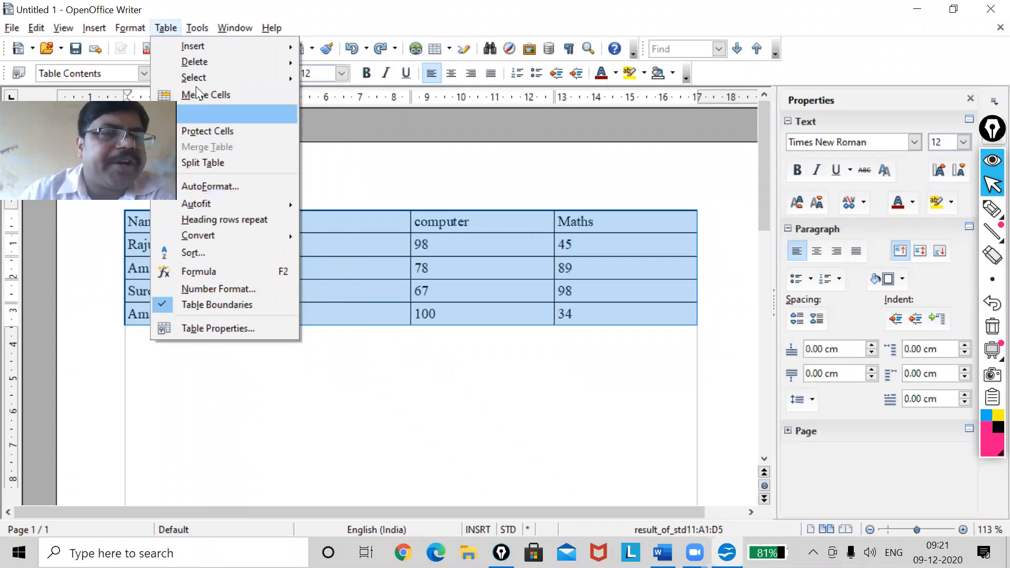
click(212, 185)
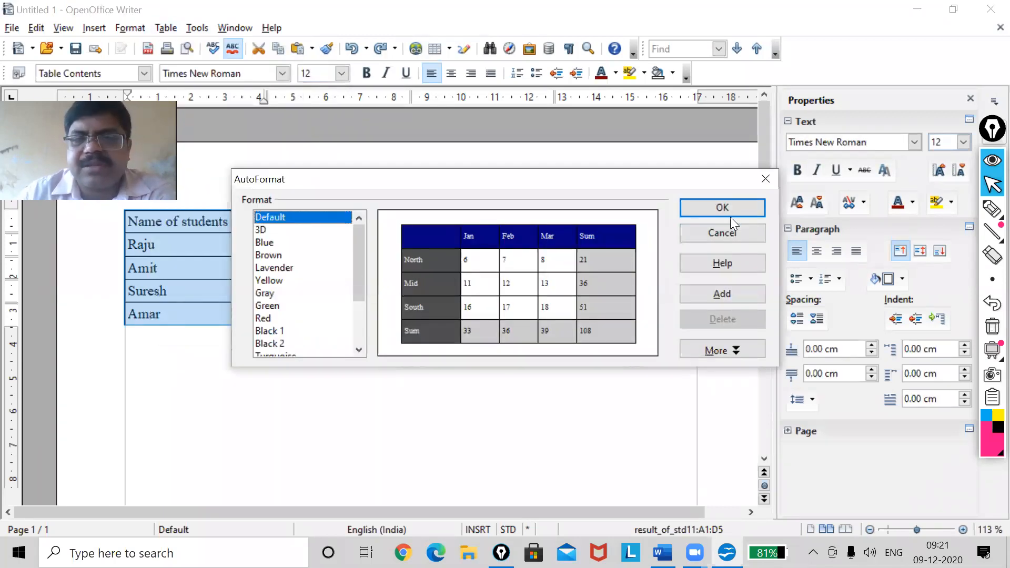
click(731, 216)
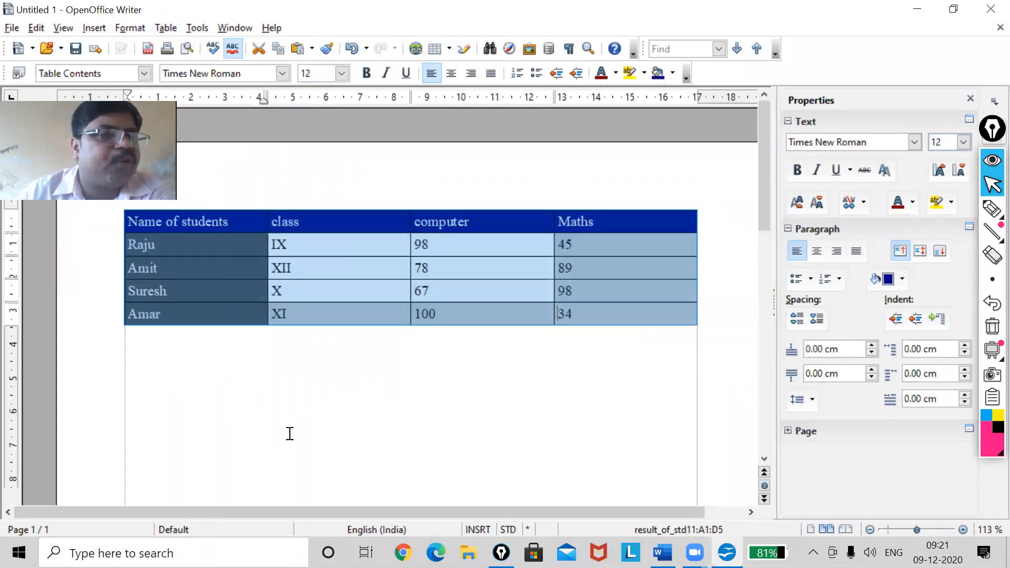
click(290, 434)
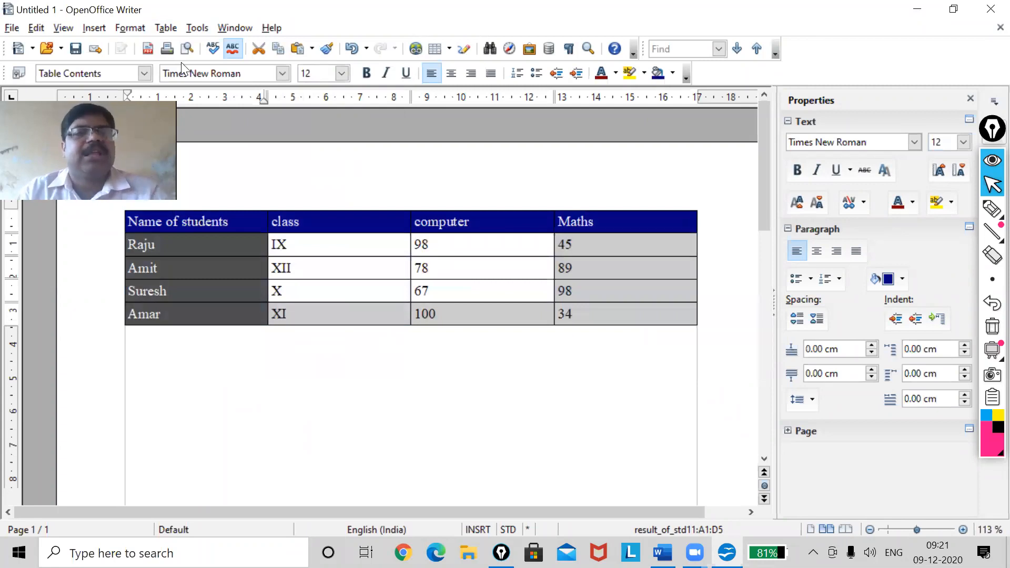
- Select the entire table, review the available table commands including Sort, and clear the selection
click(170, 27)
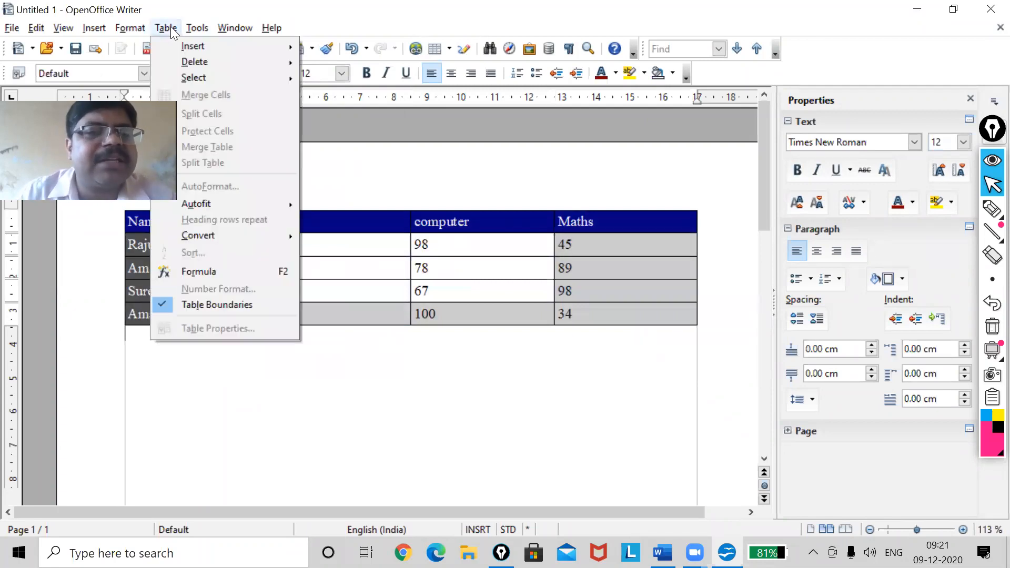
click(388, 274)
key(ctrl+a)
key(ctrl+a)
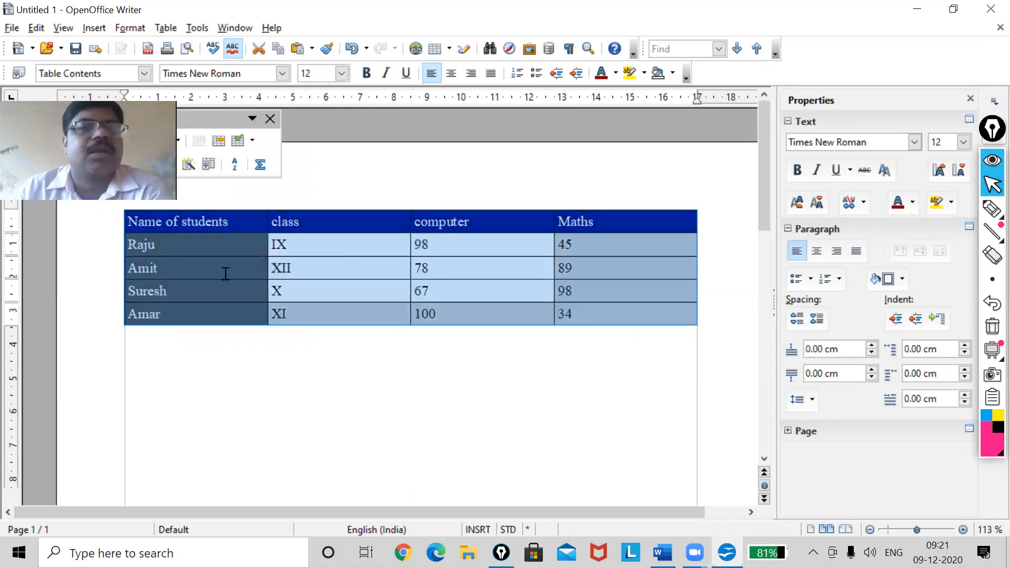
click(166, 29)
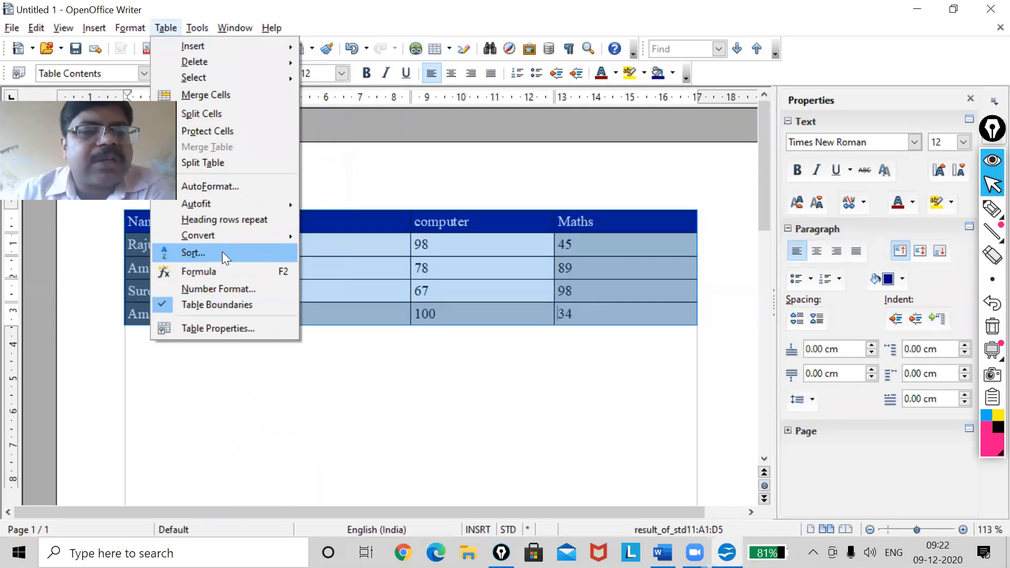
click(341, 421)
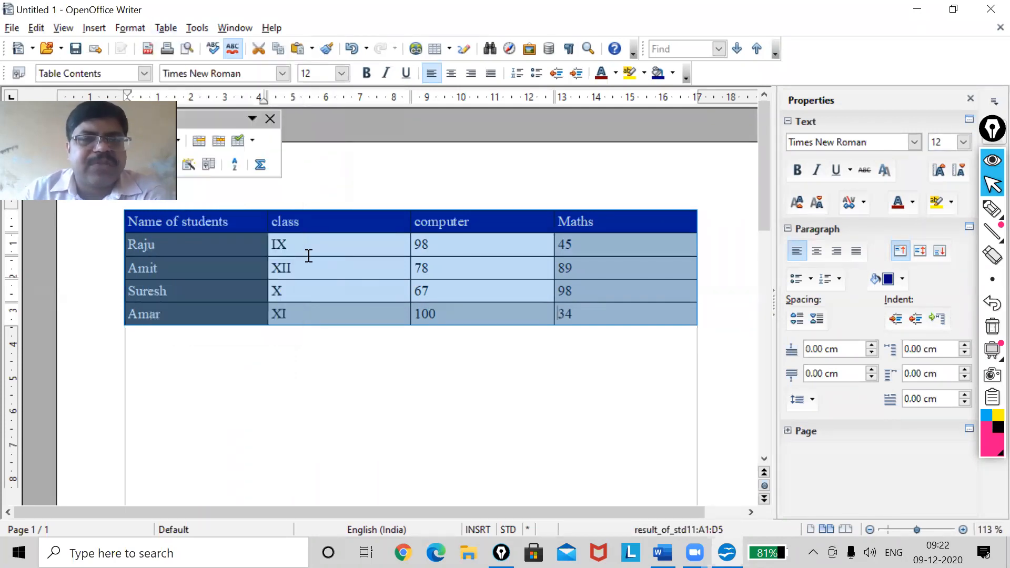
click(325, 223)
click(330, 290)
drag(456, 300, 478, 289)
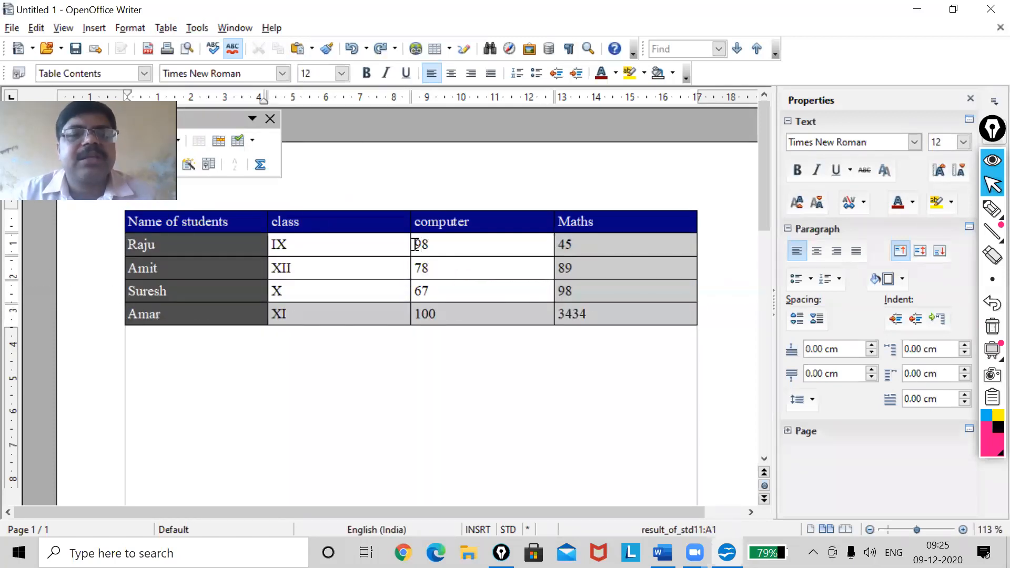
- Select the computer marks for all four students and open the Sort command for them
drag(415, 244, 433, 293)
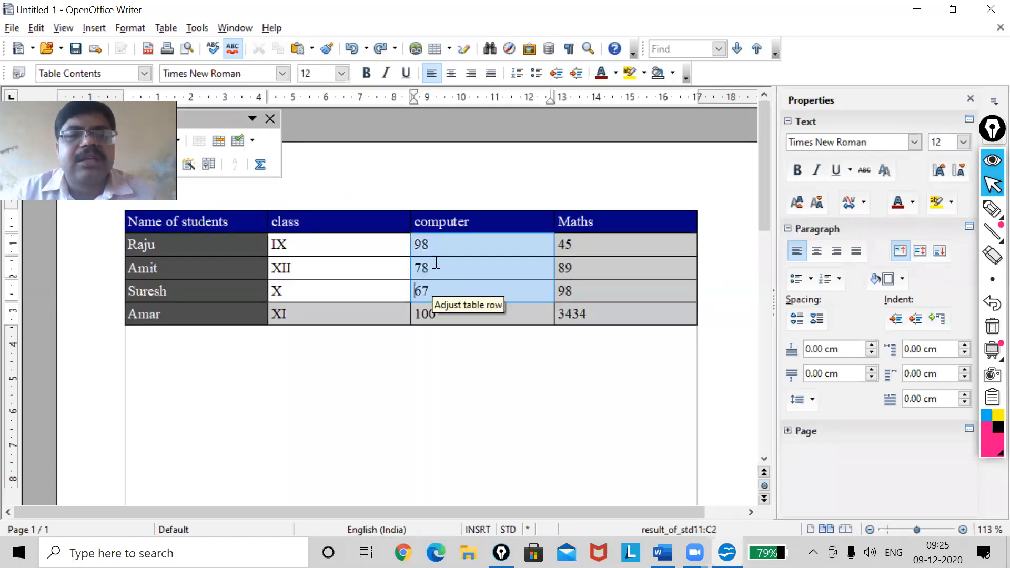
key(shift+Down)
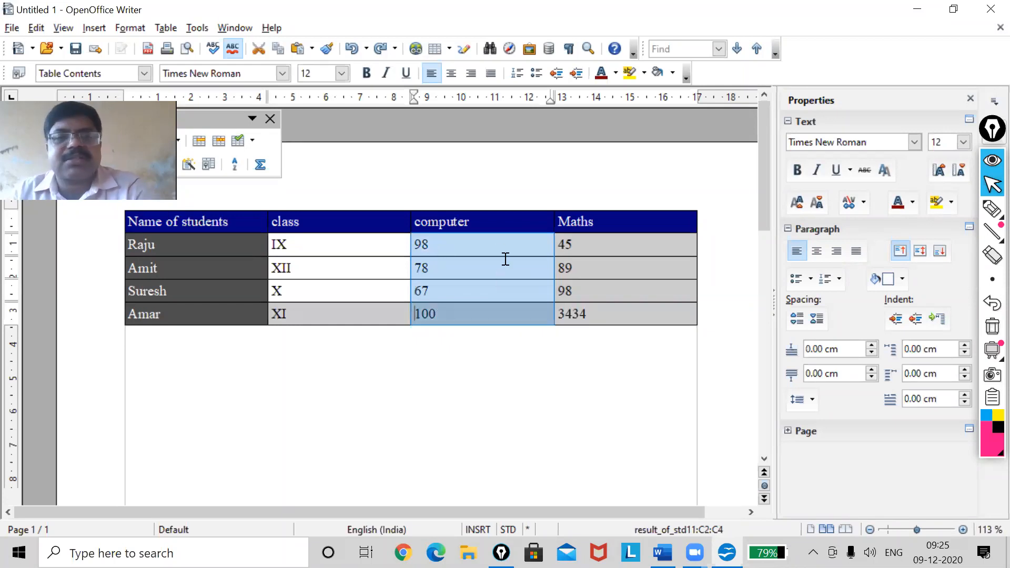
click(176, 27)
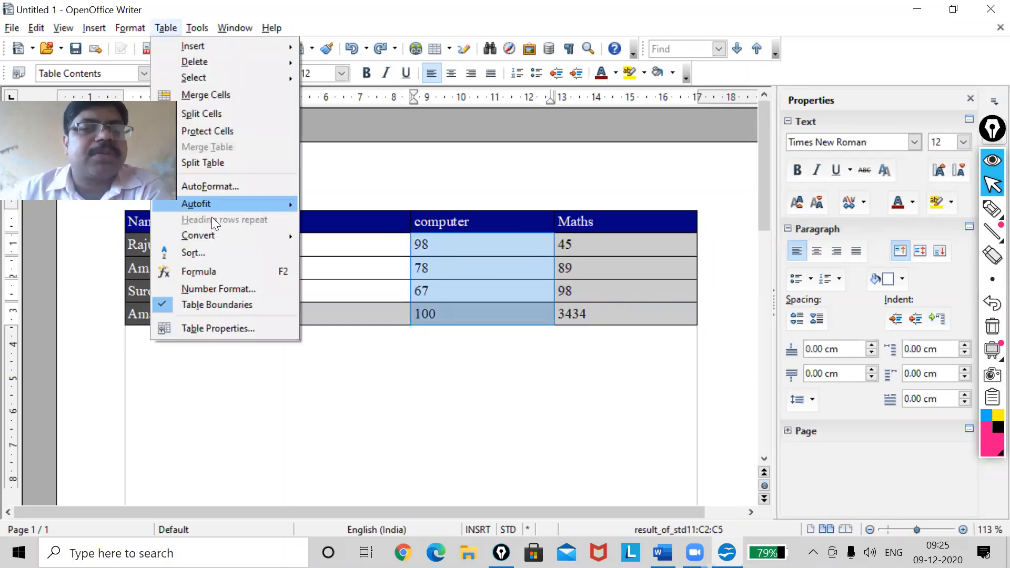
click(212, 251)
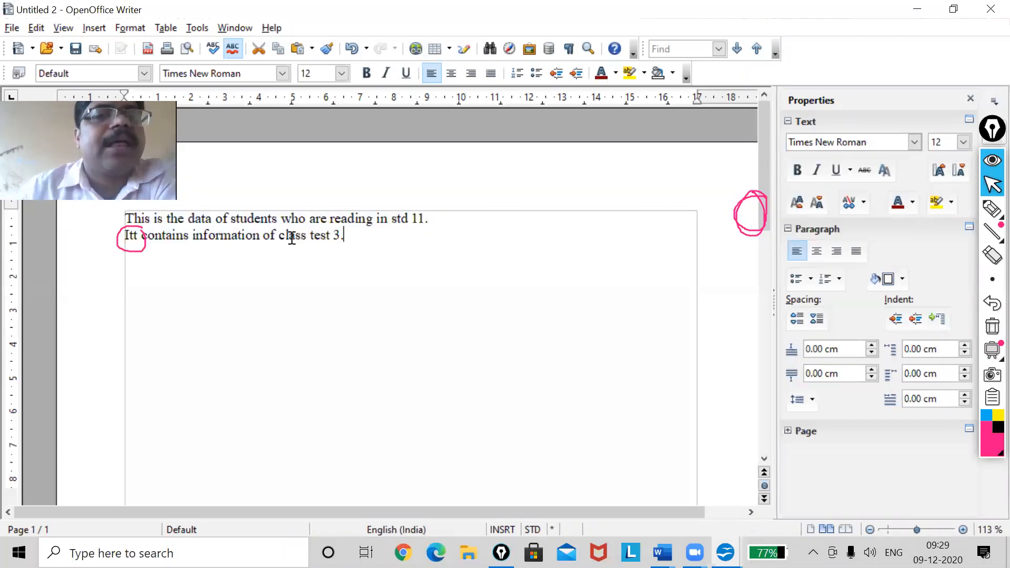
- Copy both sentences about the std 11 student data and paste them eight times, starting on a new line below
click(197, 27)
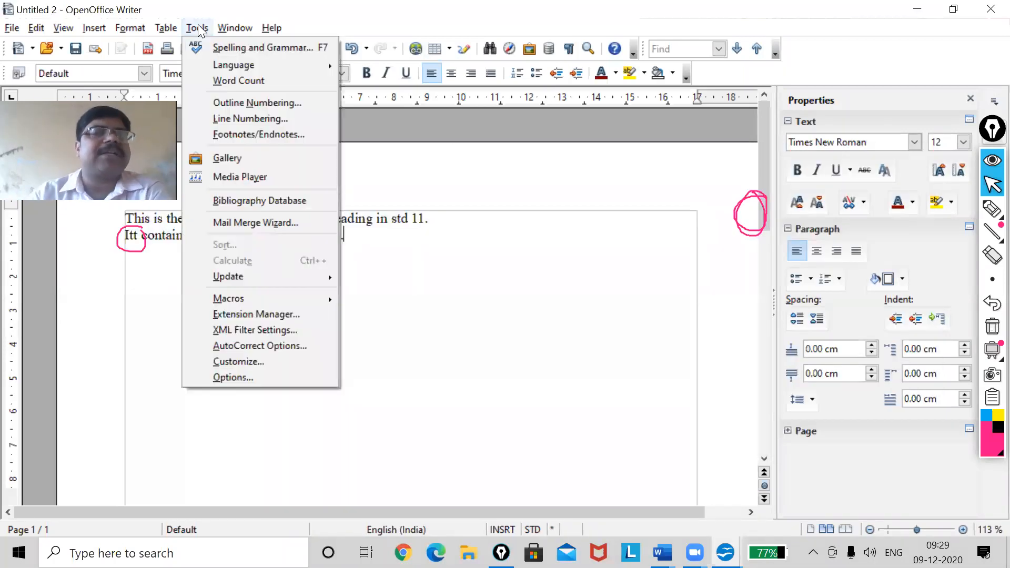
click(450, 293)
drag(125, 220, 357, 260)
key(ctrl+c)
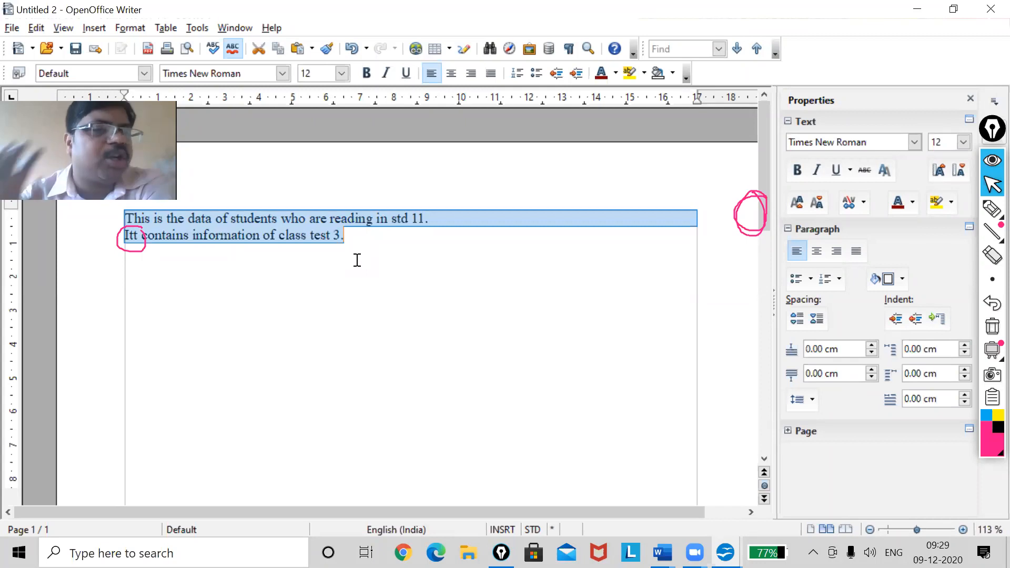
click(408, 248)
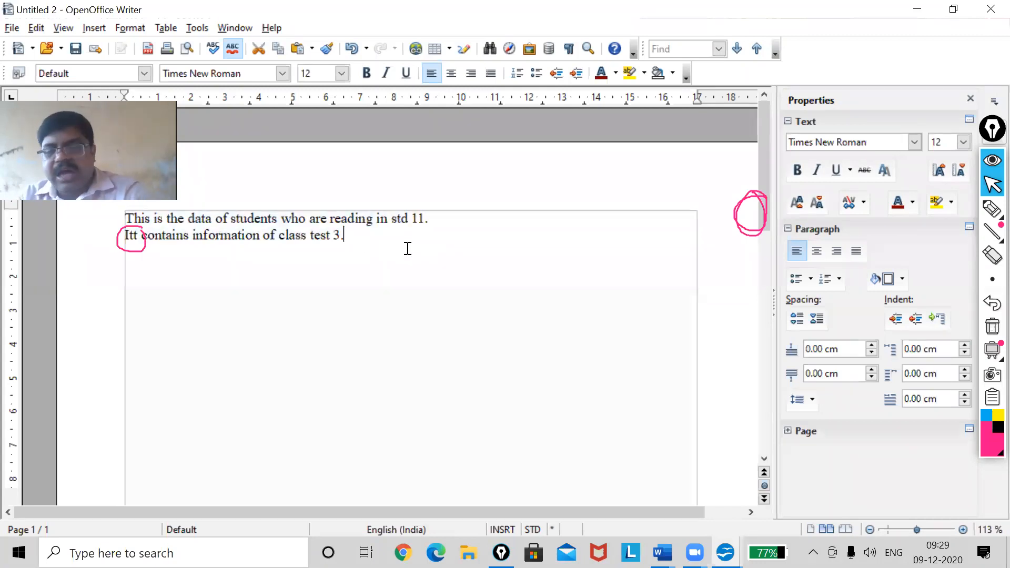
key(Return)
key(ctrl+v)
key(ctrl+v)
key(ctrl+v)
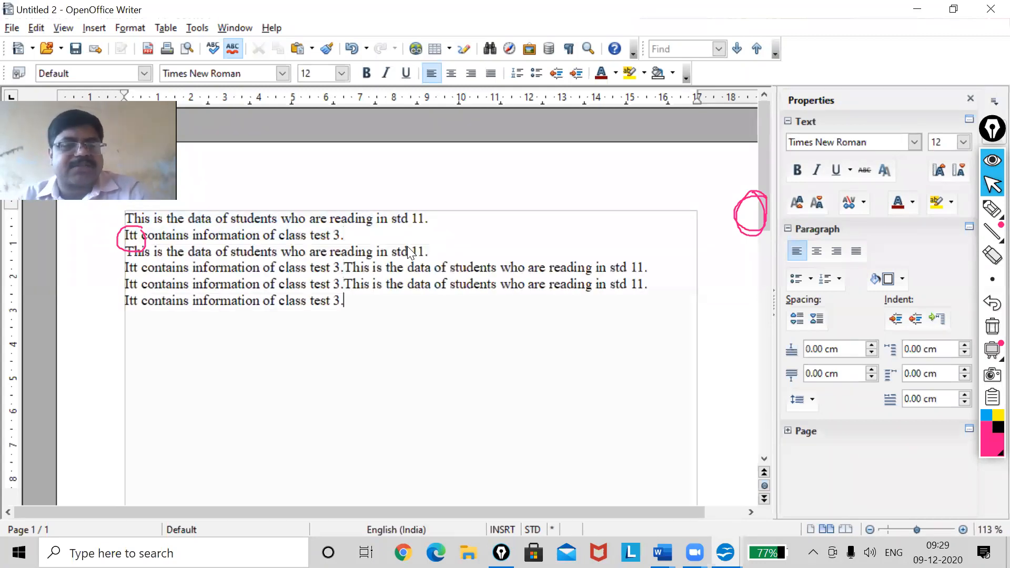
key(ctrl+v)
key(ctrl+v)
key(ctrl+v)
key(ctrl+v)
key(ctrl+v)
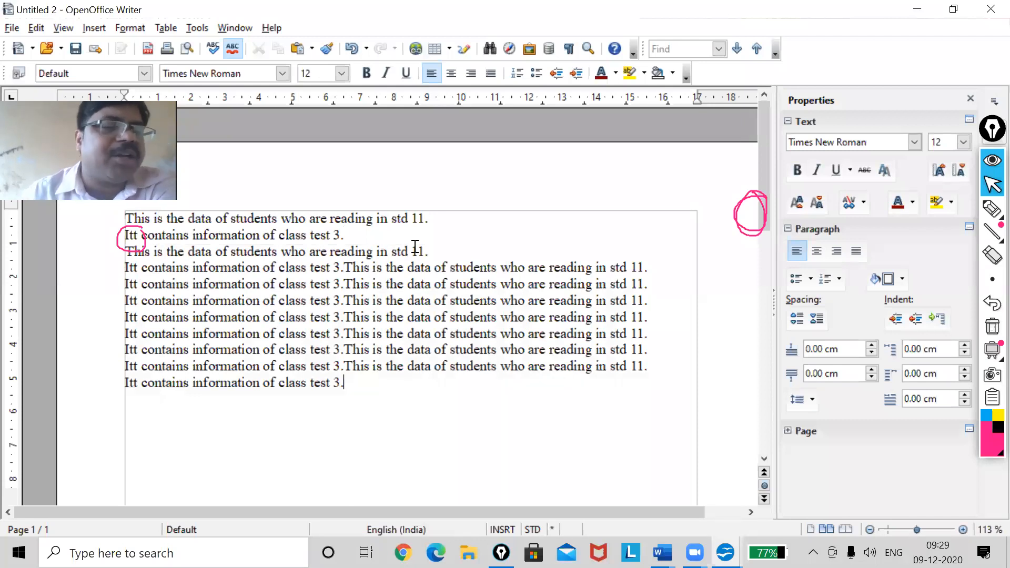
- Check the word and character counts of the whole selected text and close the Word Count results
key(ctrl+a)
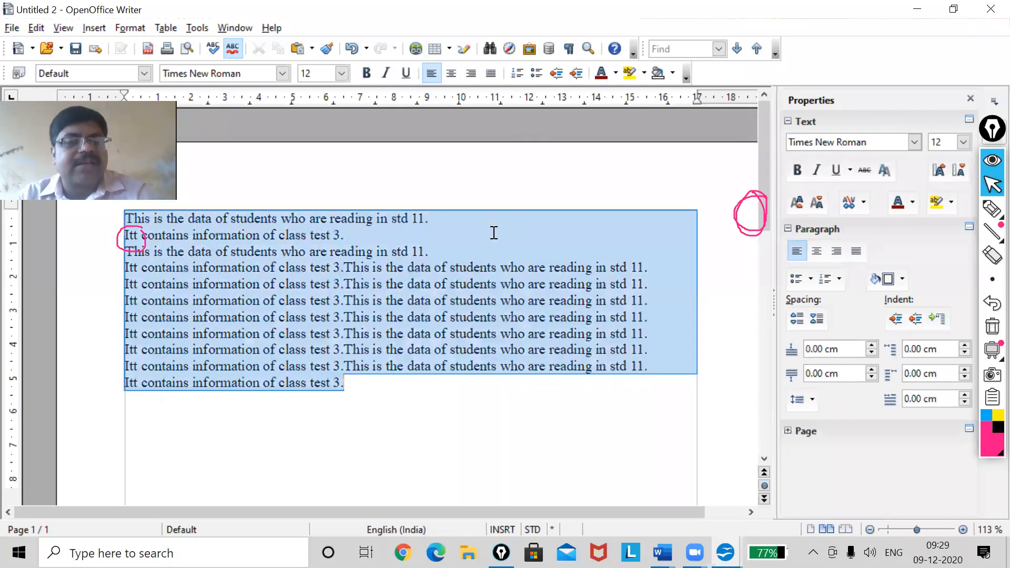
click(198, 28)
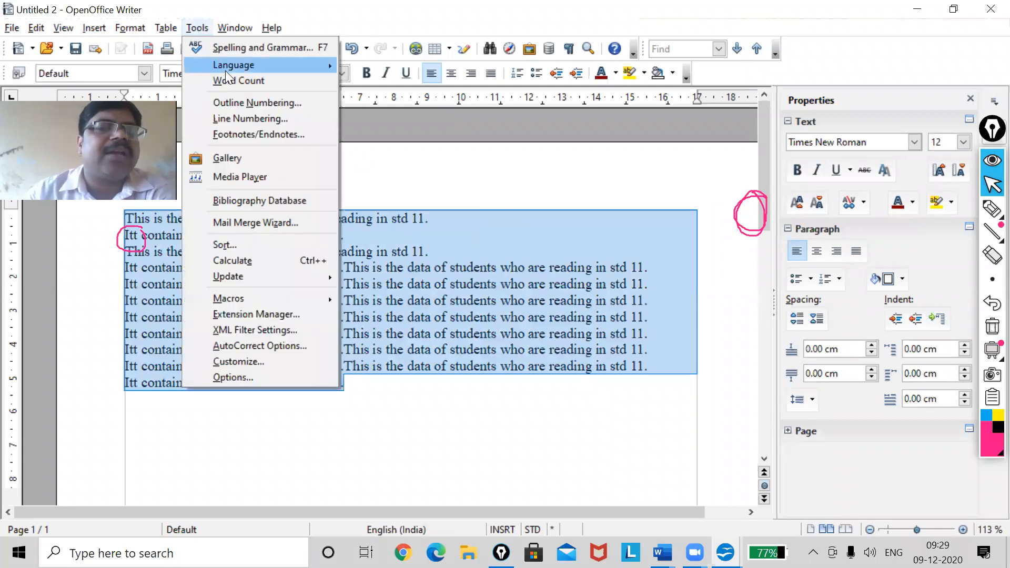
click(238, 80)
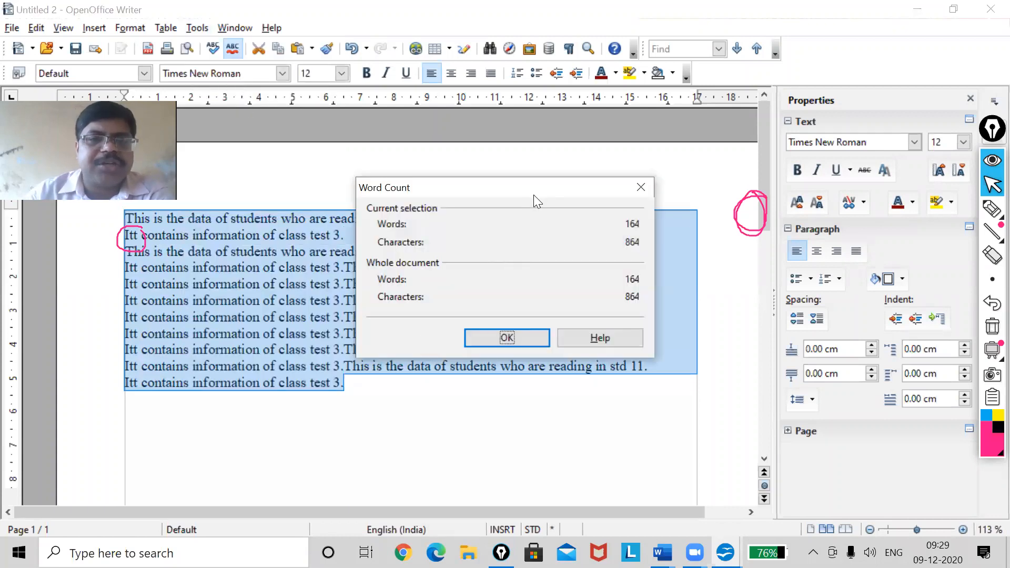
drag(534, 195, 460, 330)
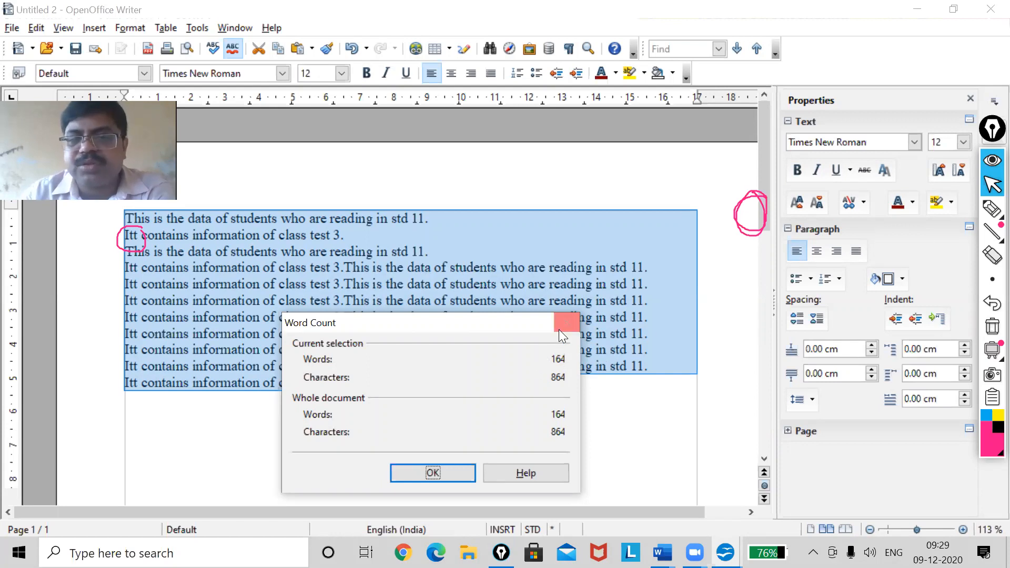
click(578, 322)
- Circle "reading" in the first line with the annotation pen, write 1/7 above it, and bracket the words "in std 11"
click(993, 209)
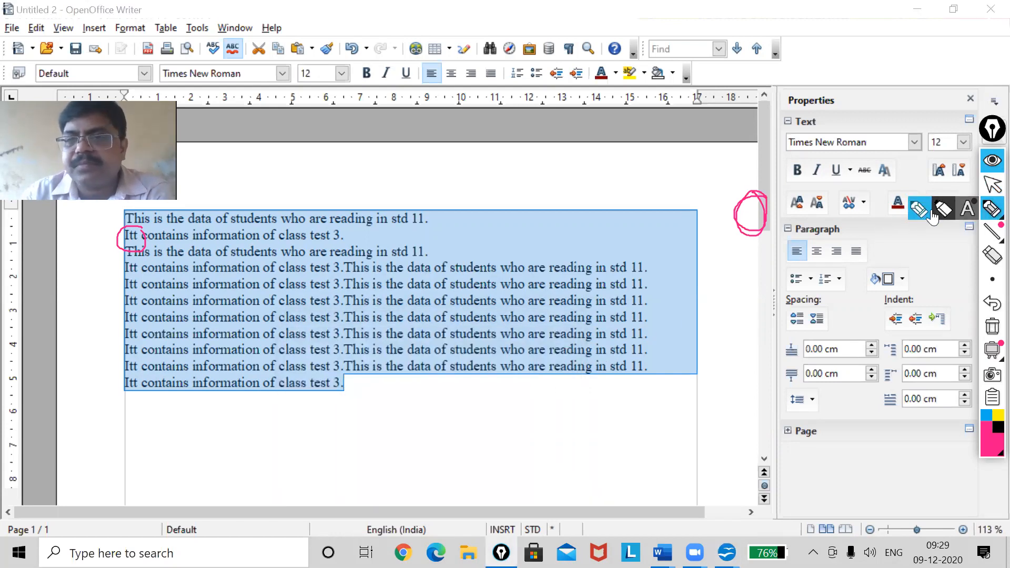
click(484, 230)
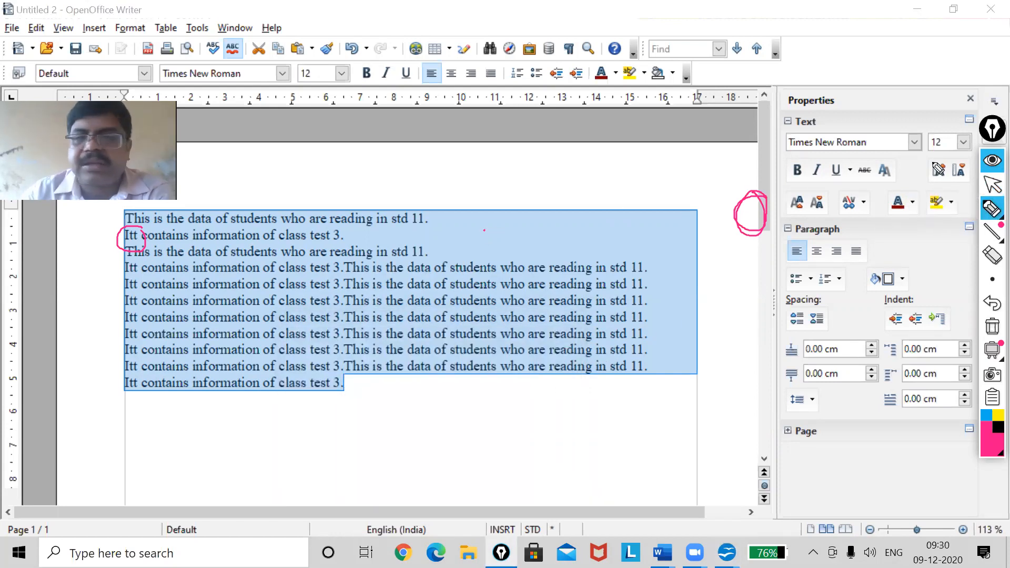
click(993, 185)
click(587, 176)
mouse_move(992, 209)
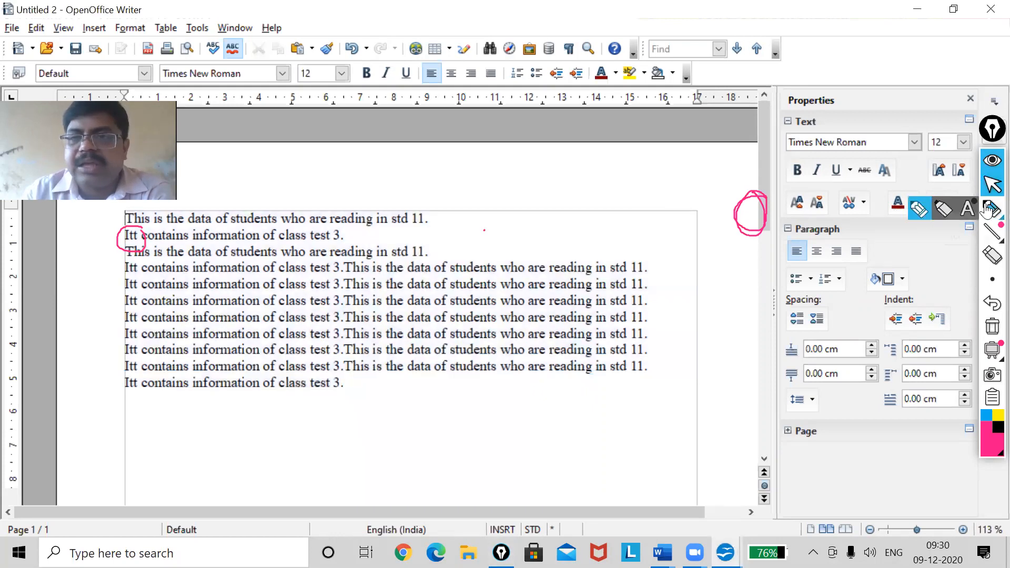
click(916, 211)
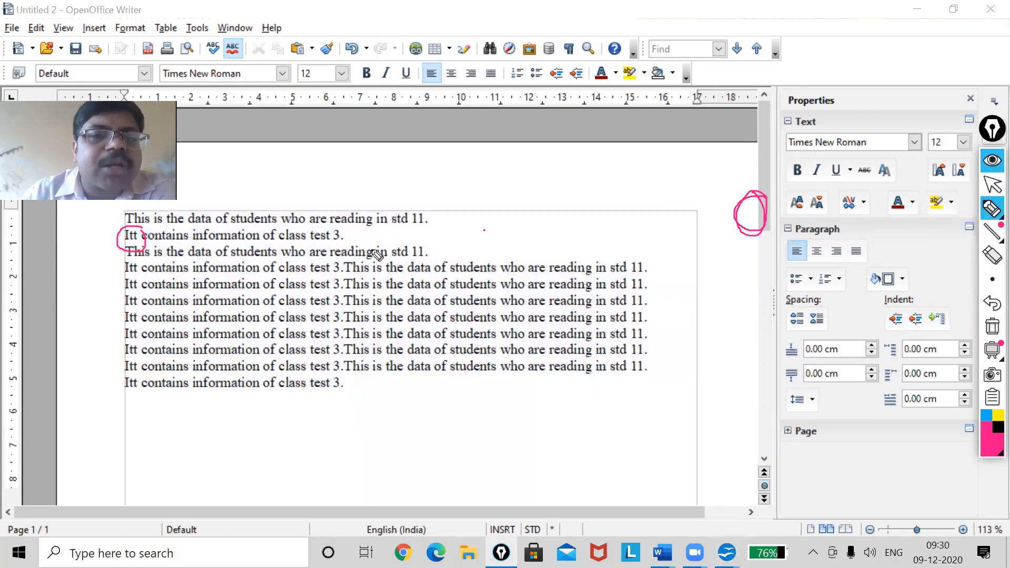
mouse_move(331, 227)
mouse_down()
mouse_move(368, 226)
mouse_move(377, 212)
mouse_move(348, 206)
mouse_move(331, 220)
mouse_move(334, 231)
mouse_move(399, 179)
mouse_move(415, 184)
mouse_move(411, 203)
mouse_up()
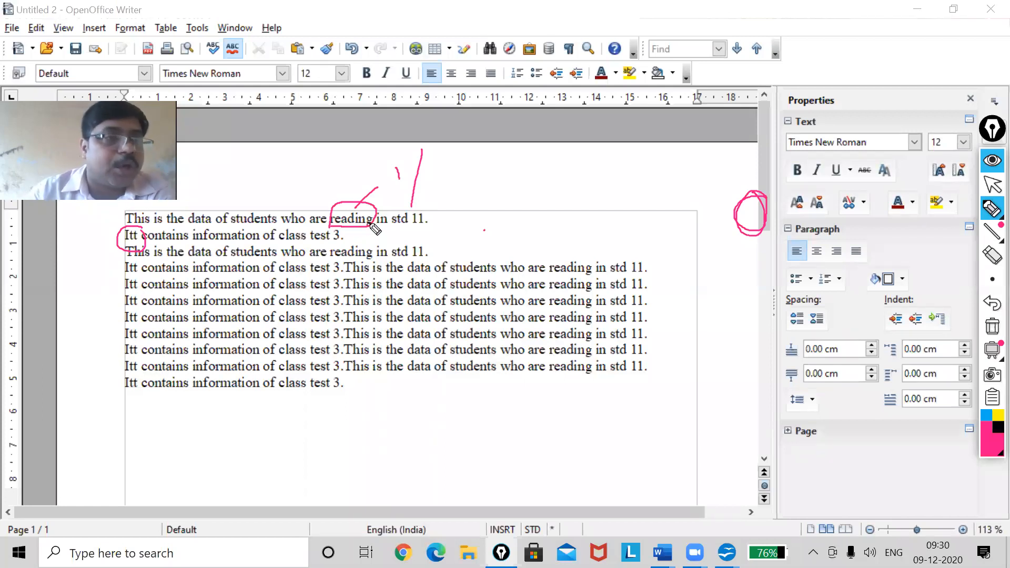
mouse_move(428, 171)
mouse_down()
mouse_move(437, 168)
mouse_move(440, 184)
mouse_up()
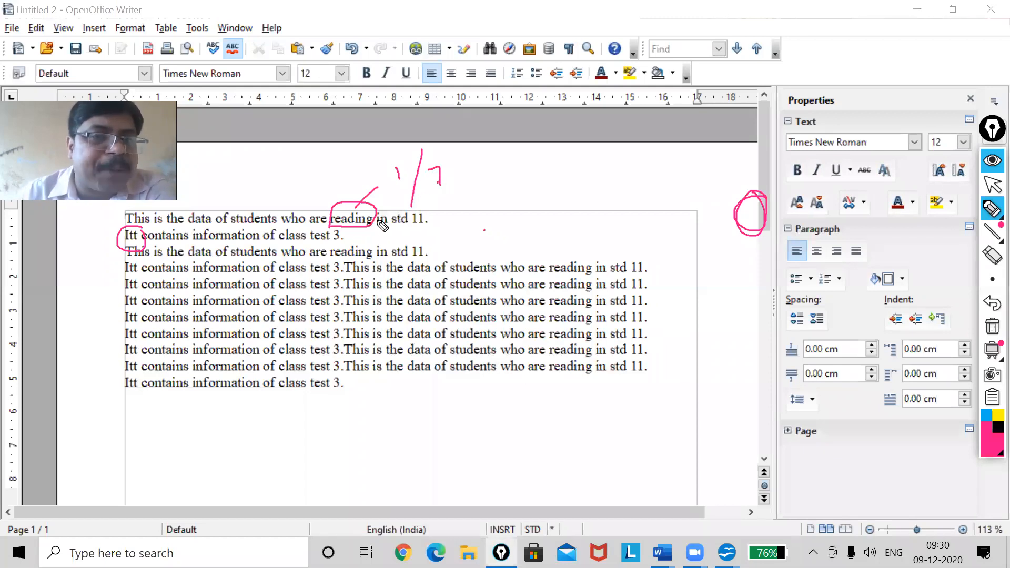
drag(379, 212, 460, 194)
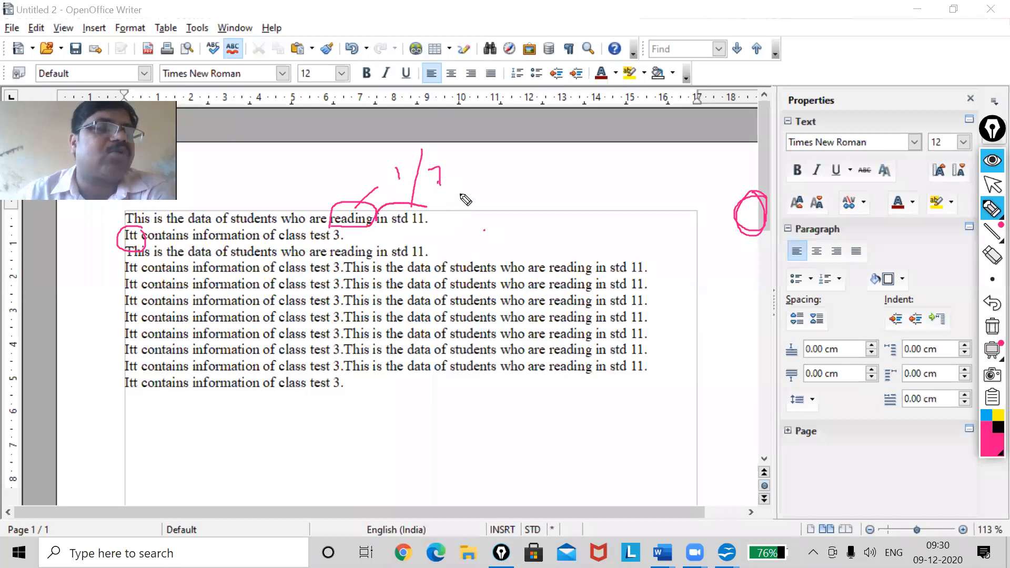
click(993, 184)
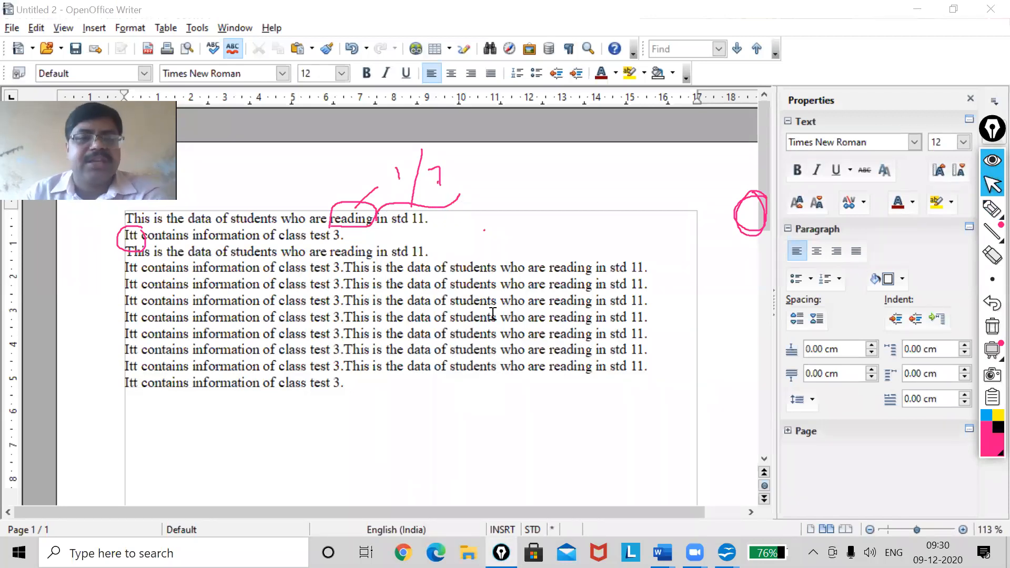
- Select the entire document again and review its word and character counts
click(334, 364)
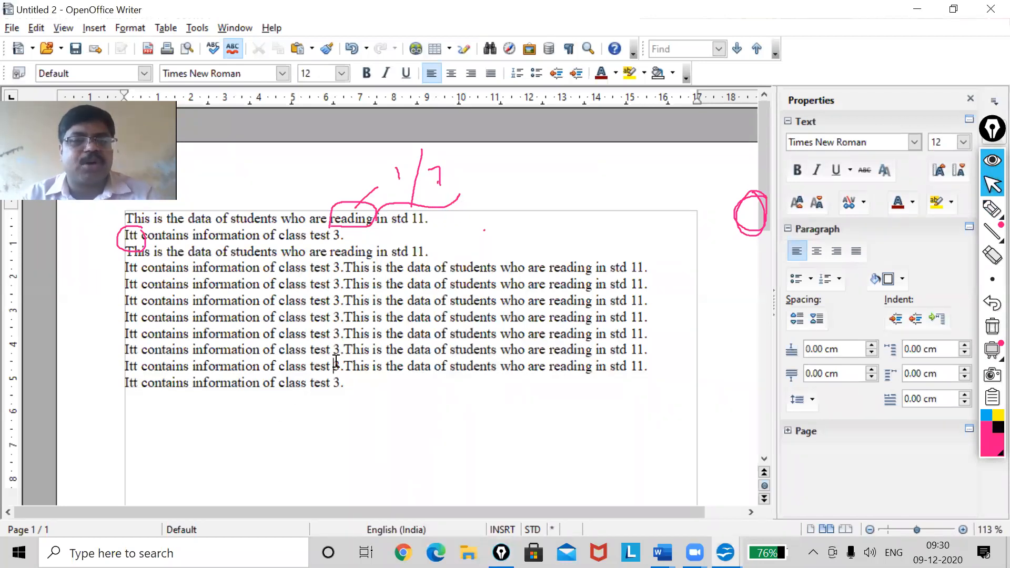
key(ctrl+a)
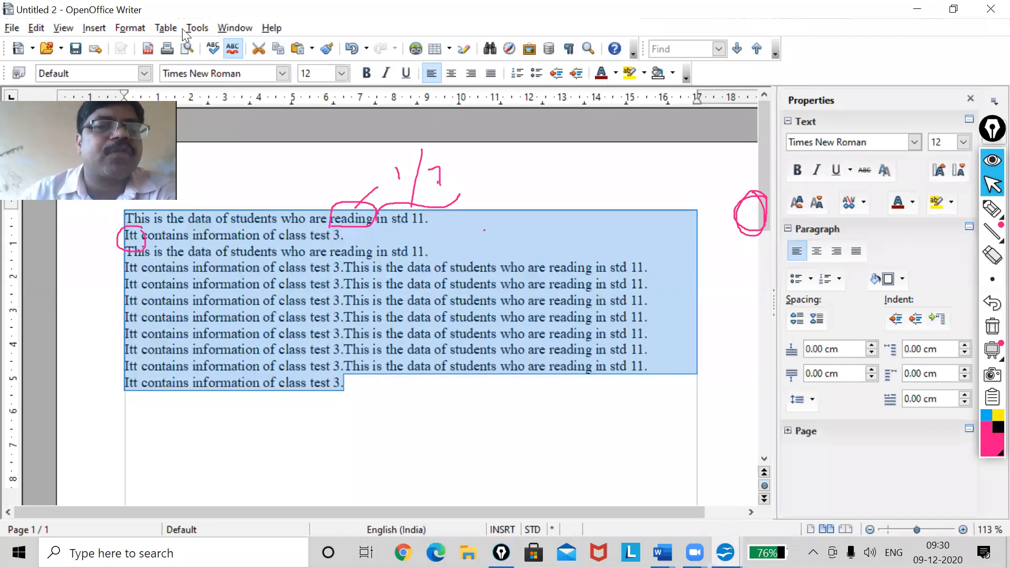
click(198, 28)
click(241, 80)
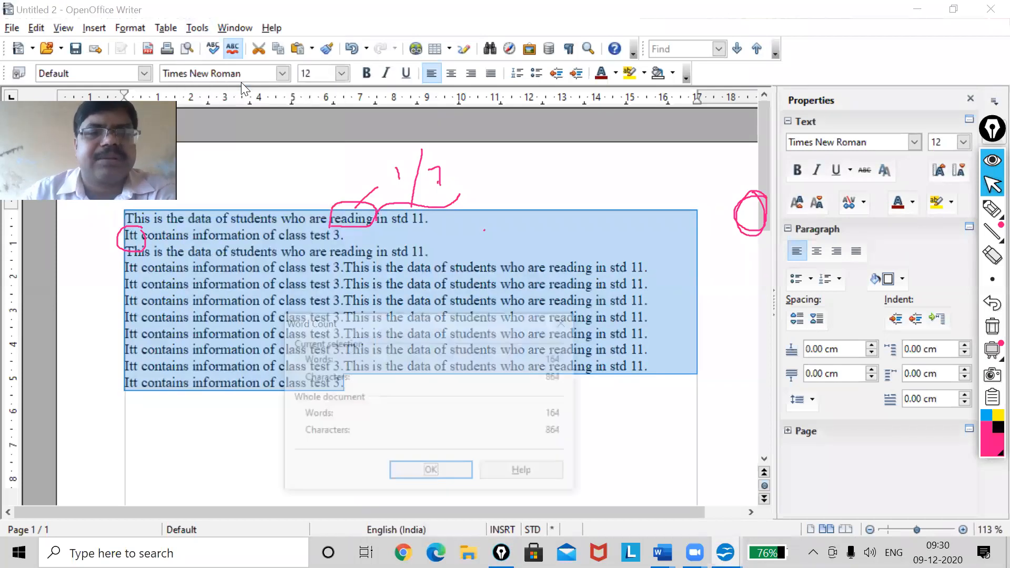
drag(443, 320, 448, 291)
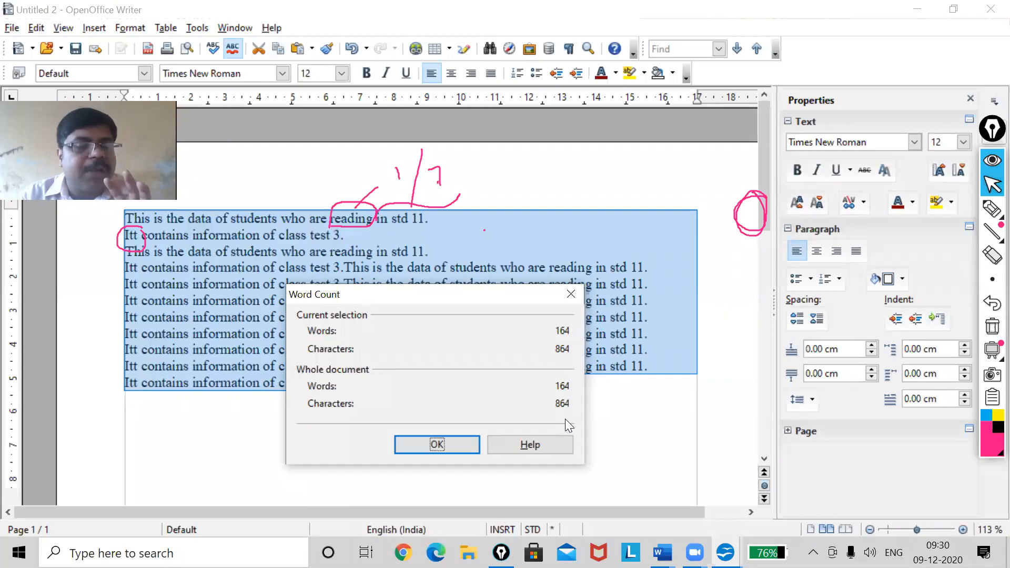
click(572, 294)
- Run Word Count on the first five lines only and move the results clear of the text
click(352, 291)
drag(131, 219, 647, 292)
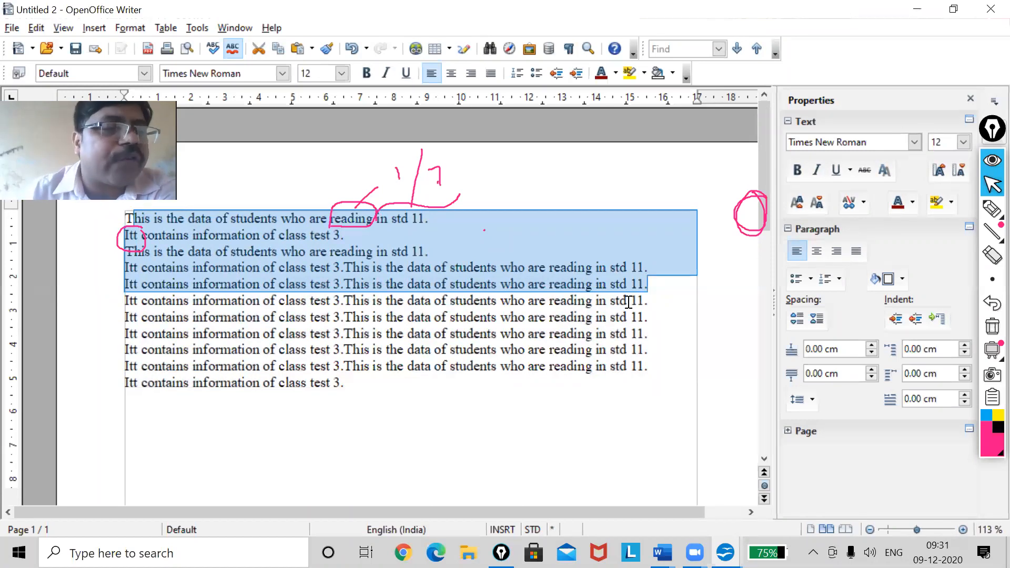
click(197, 27)
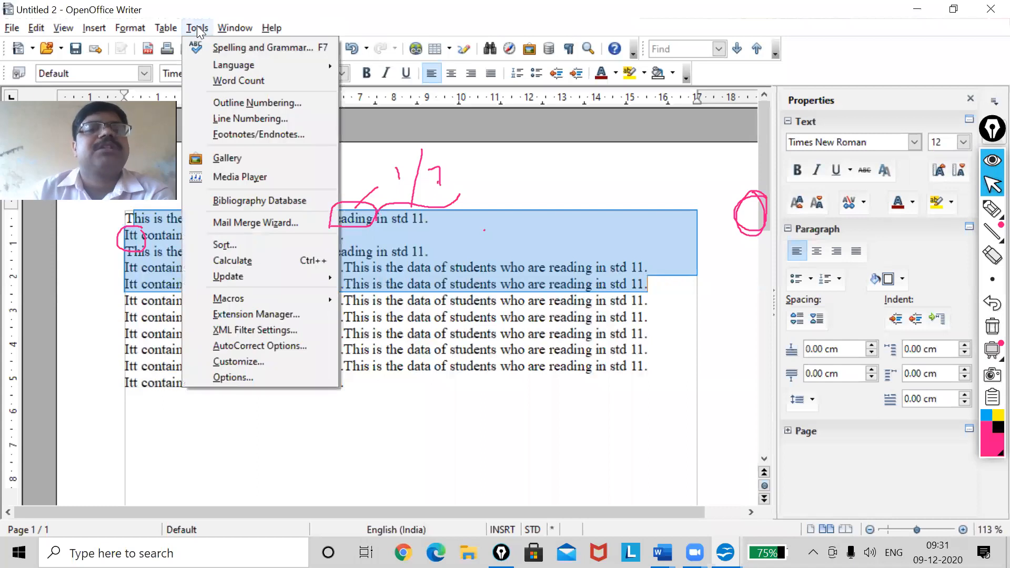
click(243, 81)
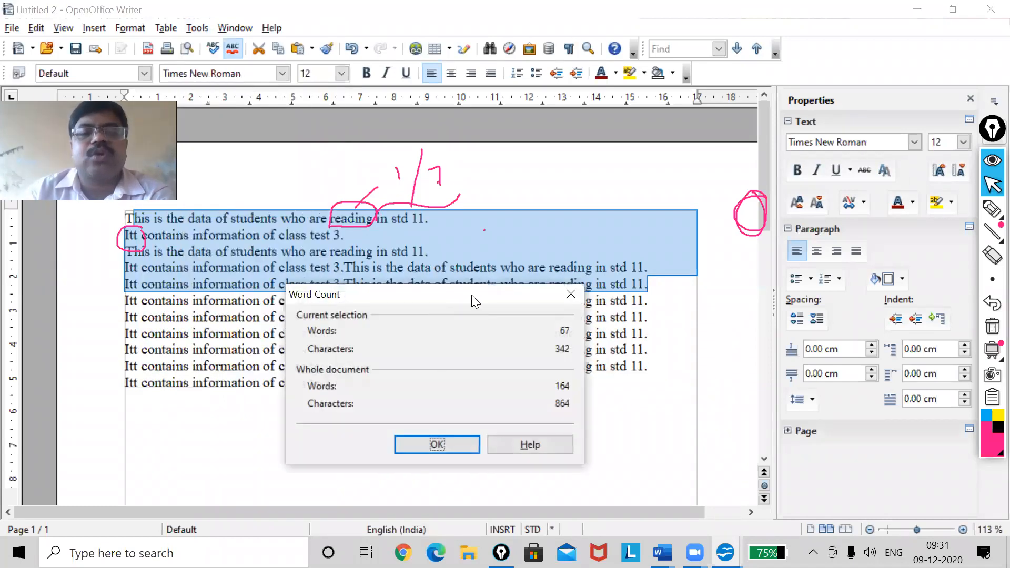
drag(476, 301, 714, 121)
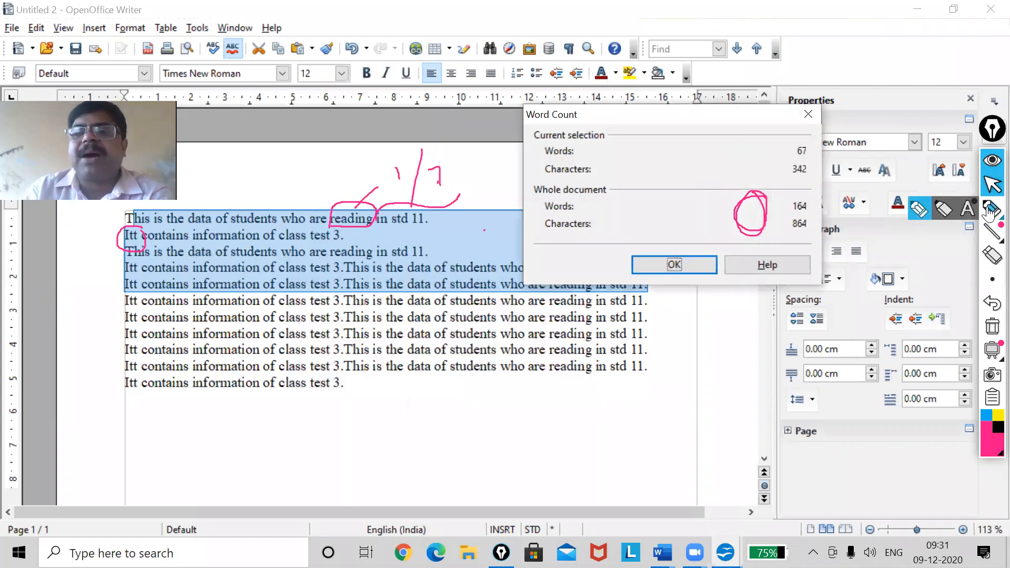
- Mark the Current selection count labels, bracket the unselected lines, and circle the Whole document counts with the annotation pen
click(919, 210)
mouse_move(474, 222)
mouse_down()
mouse_move(508, 167)
mouse_move(557, 147)
mouse_move(547, 186)
mouse_up()
drag(609, 139, 611, 181)
mouse_move(548, 156)
mouse_down()
mouse_move(594, 156)
mouse_move(611, 182)
mouse_up()
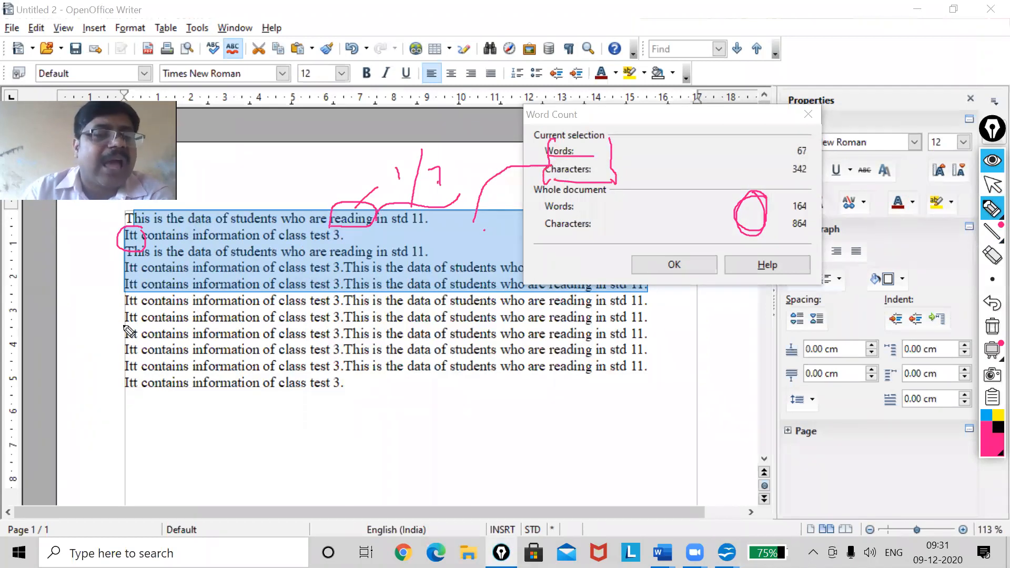
drag(117, 298, 113, 379)
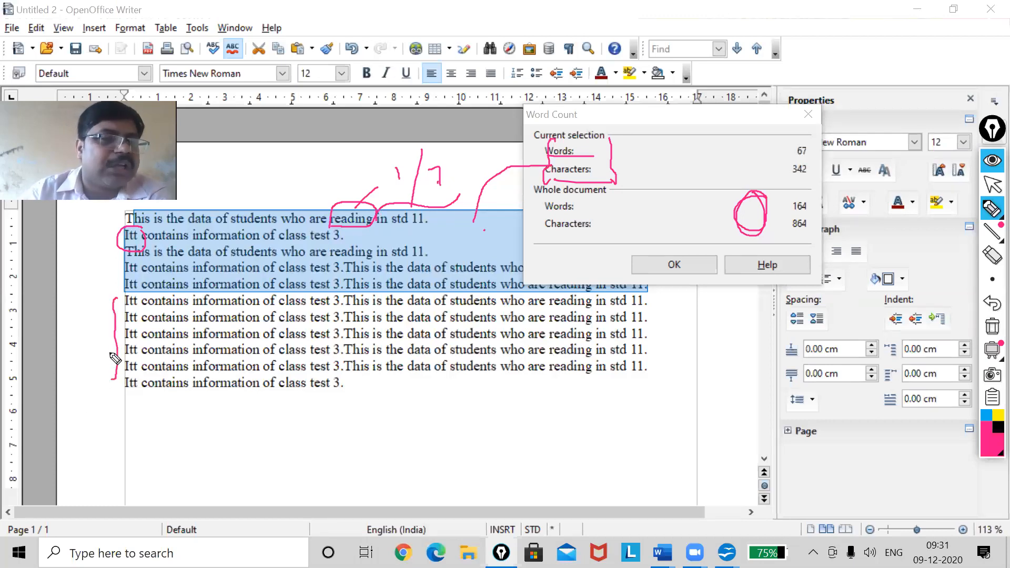
drag(115, 345, 80, 343)
mouse_move(117, 272)
mouse_down()
mouse_move(79, 272)
mouse_move(79, 345)
mouse_up()
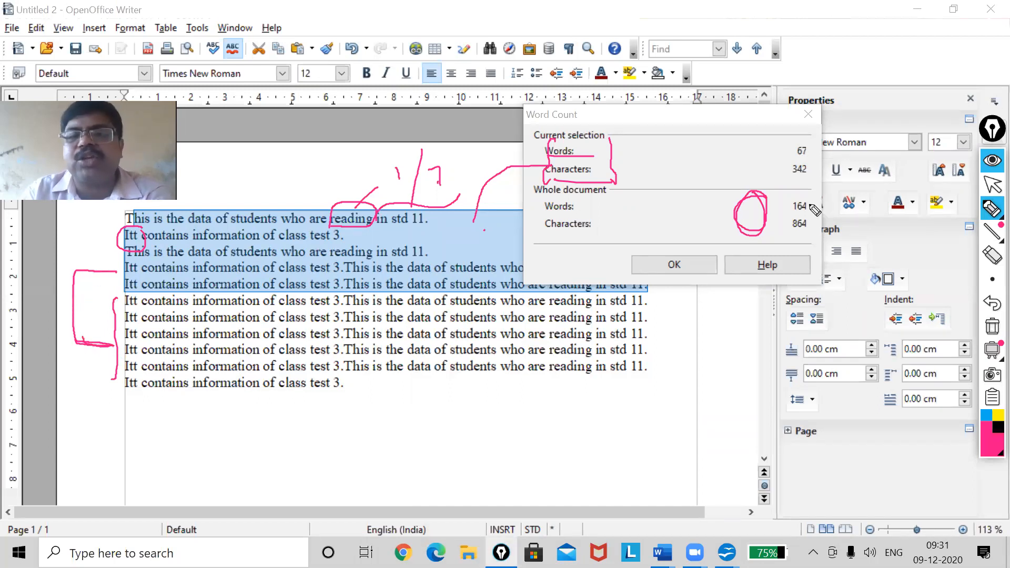
mouse_move(815, 201)
mouse_down()
mouse_move(769, 198)
mouse_move(831, 235)
mouse_move(820, 205)
mouse_up()
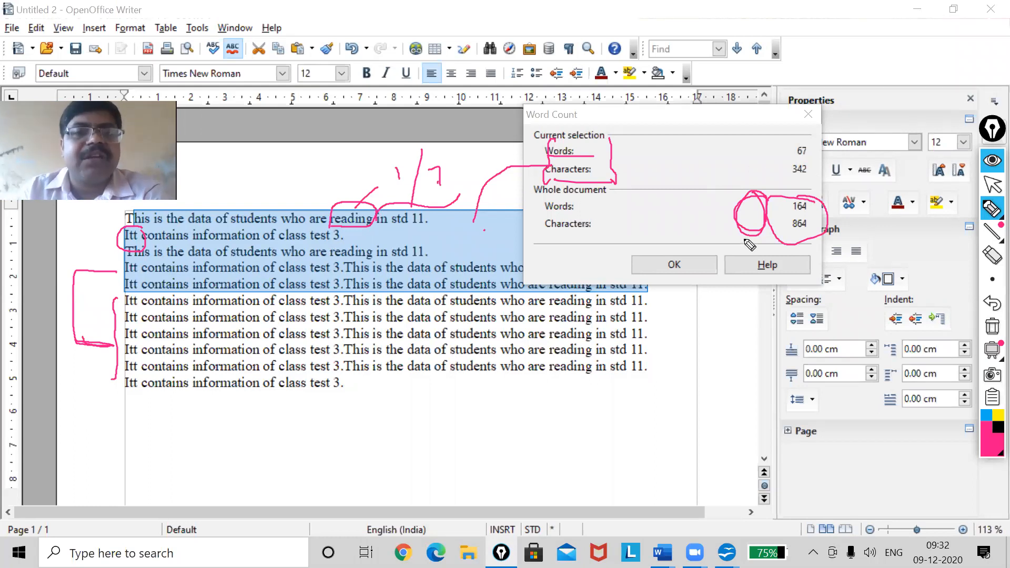
- Handwrite the subtraction 164 − 67 = 97 below the text with the annotation pen
mouse_move(989, 213)
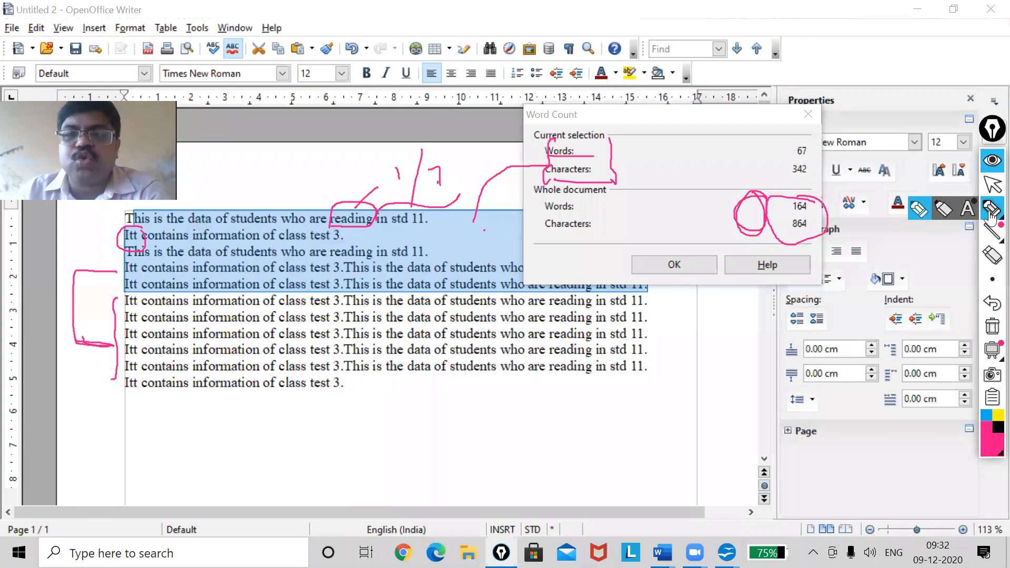
click(924, 216)
drag(456, 401, 464, 423)
drag(496, 384, 499, 409)
drag(521, 375, 546, 406)
click(421, 458)
drag(421, 458, 450, 451)
mouse_move(519, 429)
mouse_down()
mouse_move(516, 455)
mouse_move(562, 446)
mouse_move(568, 432)
mouse_up()
mouse_move(456, 471)
mouse_down()
mouse_move(610, 446)
mouse_move(595, 482)
mouse_move(542, 477)
mouse_move(544, 488)
mouse_up()
- Circle the block of unselected lines with the annotation pen and write 97 beneath it
mouse_move(140, 298)
mouse_down()
mouse_move(124, 305)
mouse_move(141, 388)
mouse_move(221, 407)
mouse_move(549, 406)
mouse_up()
mouse_move(620, 406)
mouse_down()
mouse_move(658, 318)
mouse_move(600, 296)
mouse_move(251, 290)
mouse_move(126, 311)
mouse_up()
drag(231, 424, 230, 455)
mouse_move(245, 421)
mouse_down()
mouse_move(261, 455)
mouse_move(248, 437)
mouse_up()
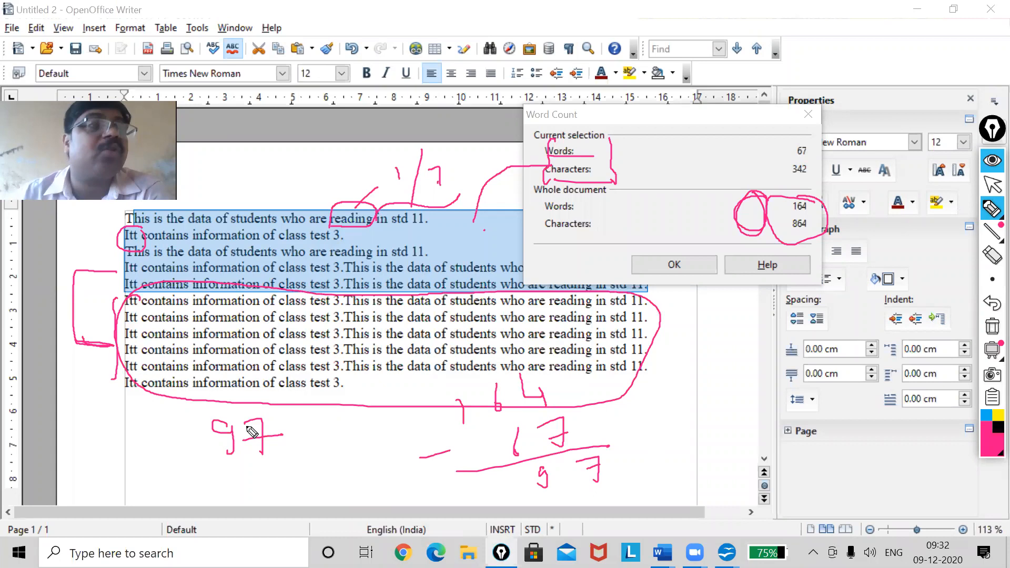
- Leave the annotation pen for the normal cursor and close the Word Count results
click(993, 184)
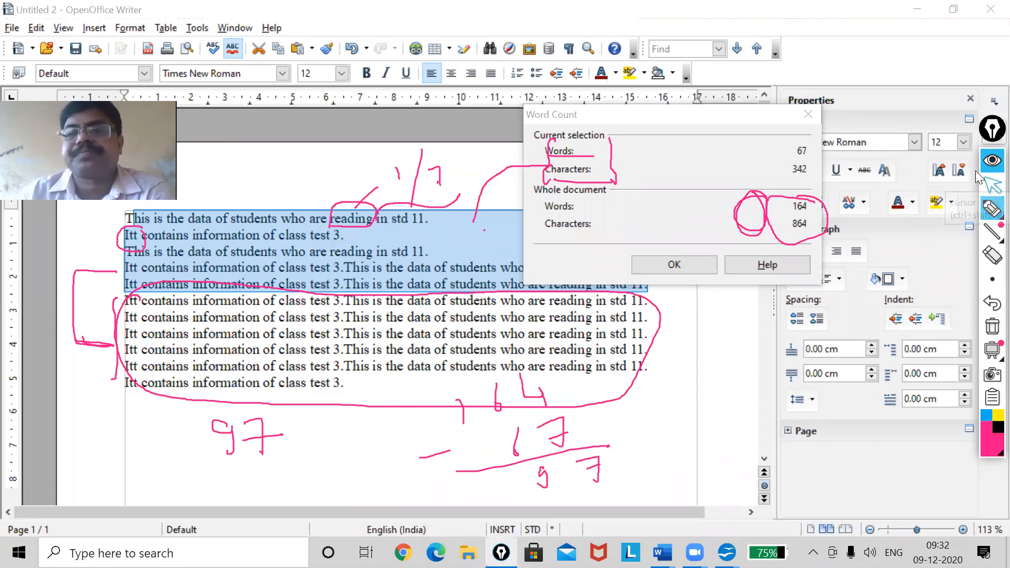
click(813, 117)
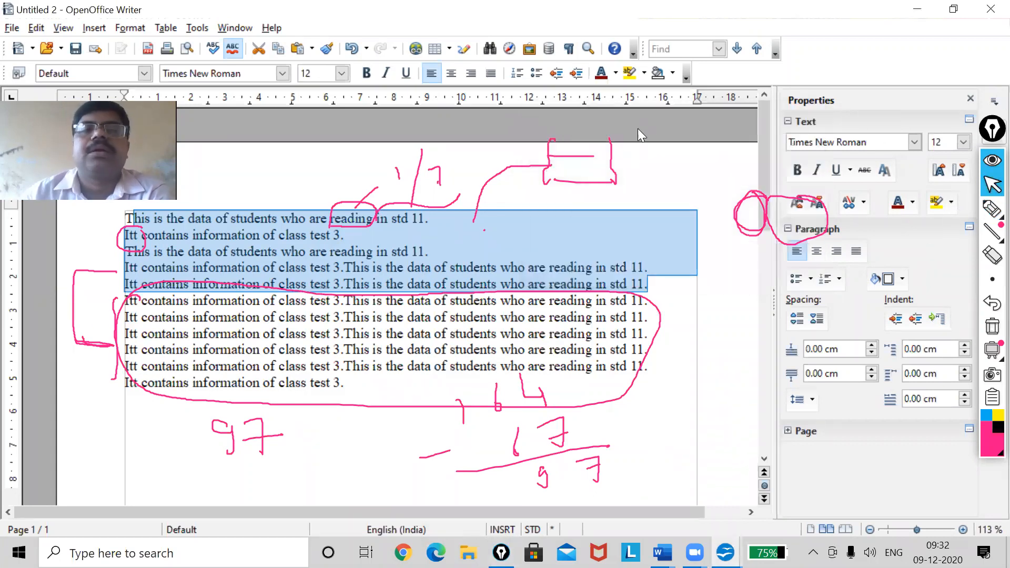
click(198, 28)
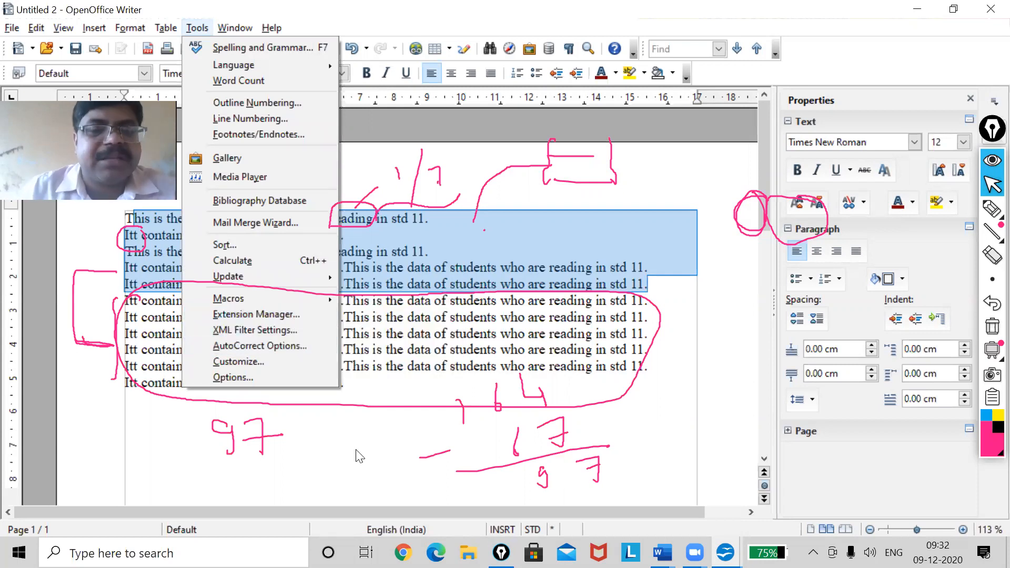
click(402, 405)
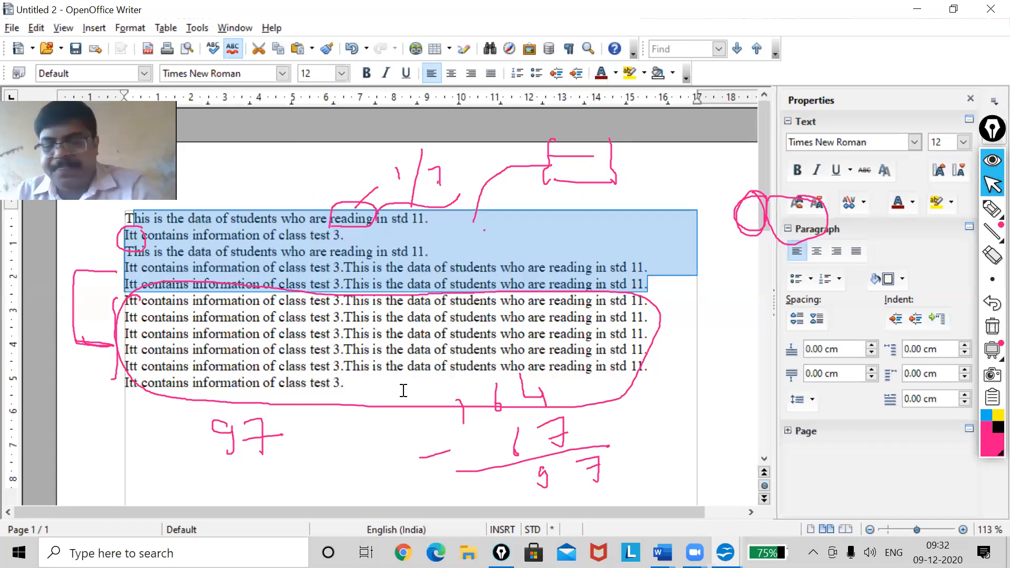
- Add a new line below the last sentence reading "Thee class will"
shift+click(369, 392)
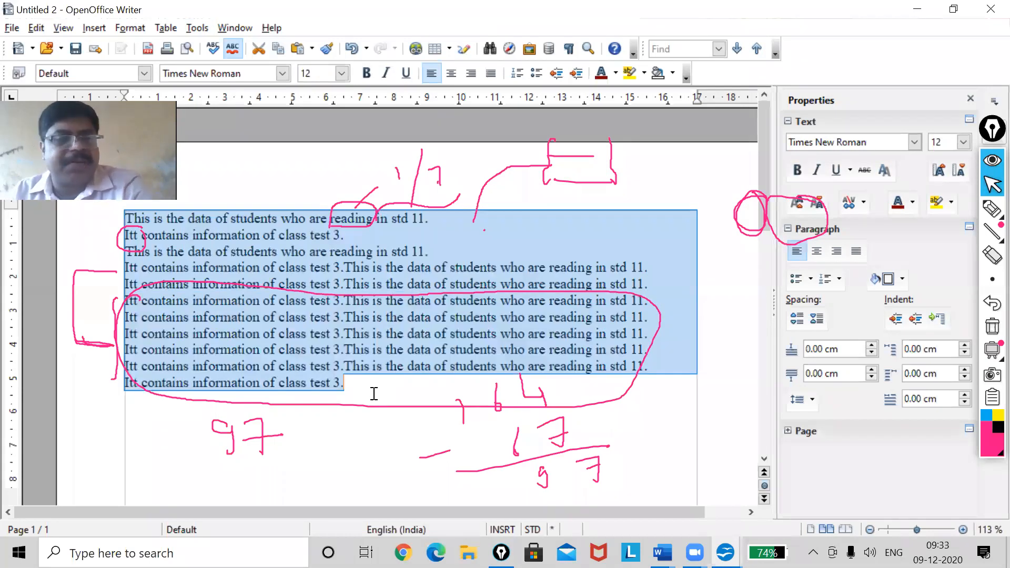
click(386, 418)
text(T)
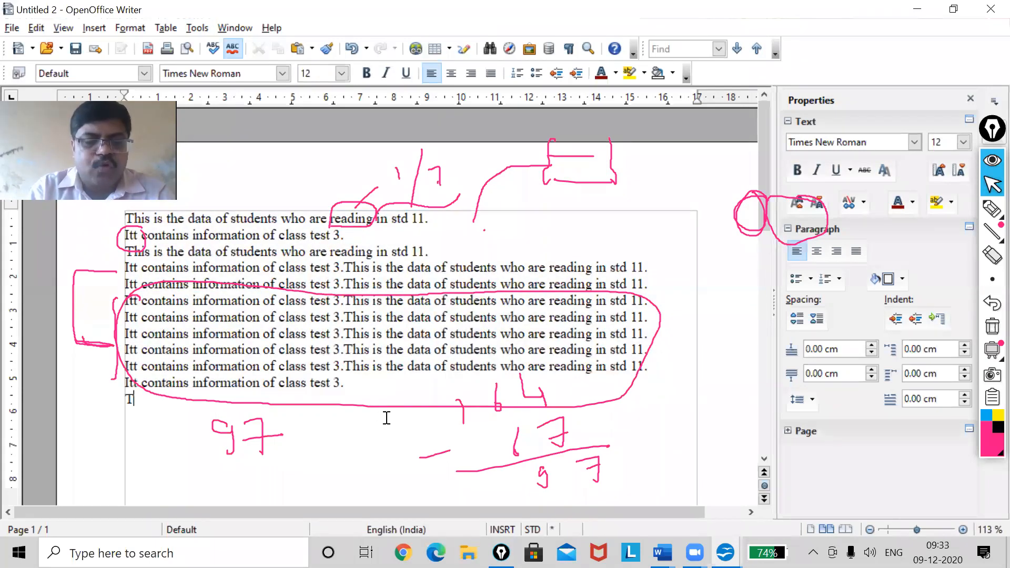
text(hee)
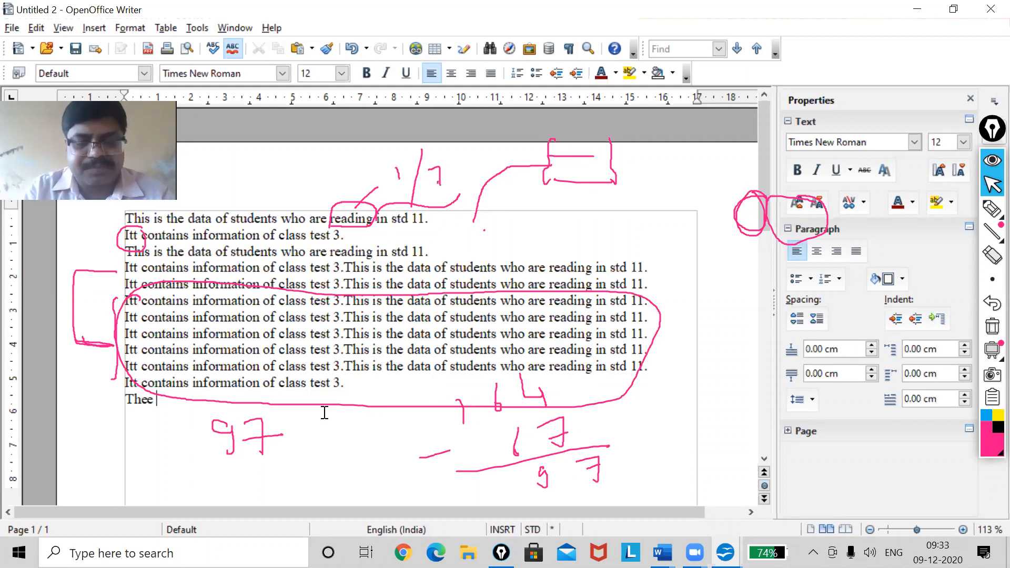
text(class will)
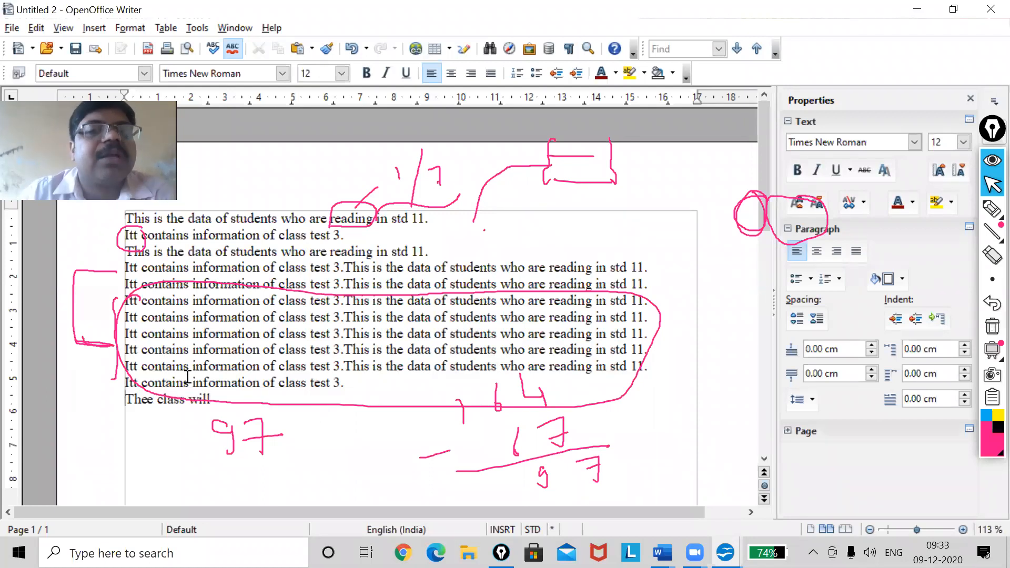
- Bring up the AutoCorrect replacement options and erase all pen annotations from the screen
click(197, 28)
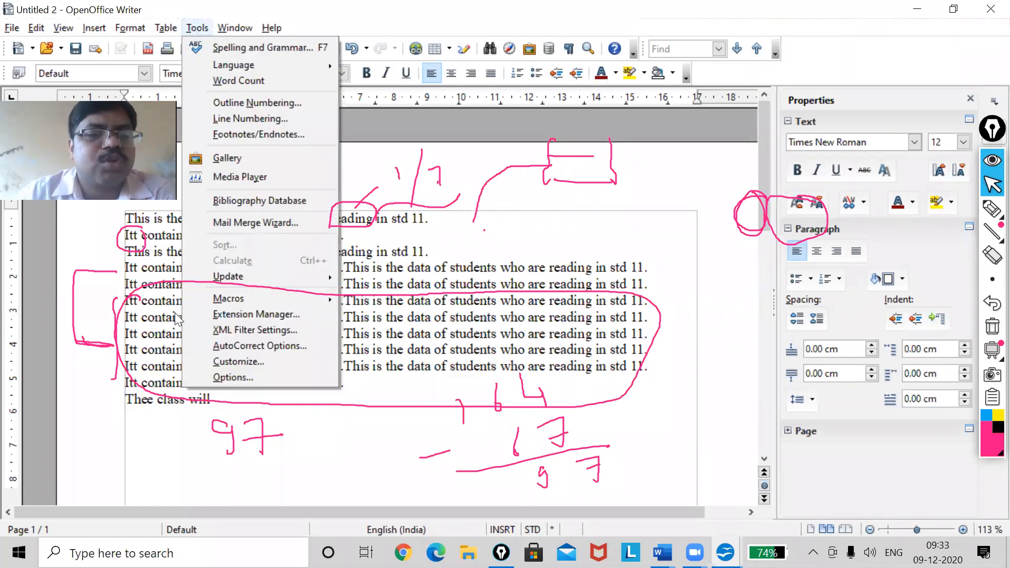
click(253, 346)
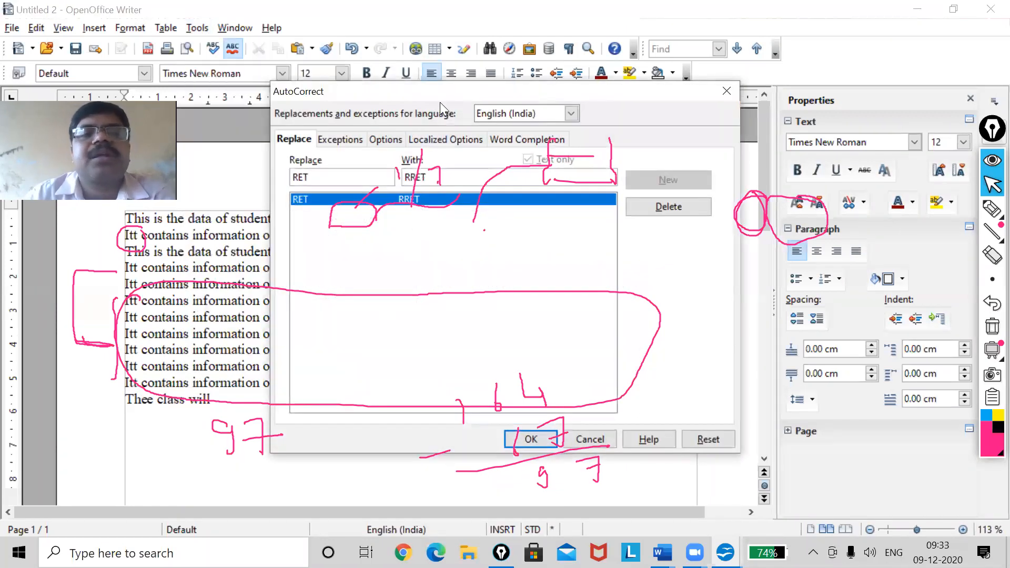
drag(445, 99, 483, 140)
click(991, 328)
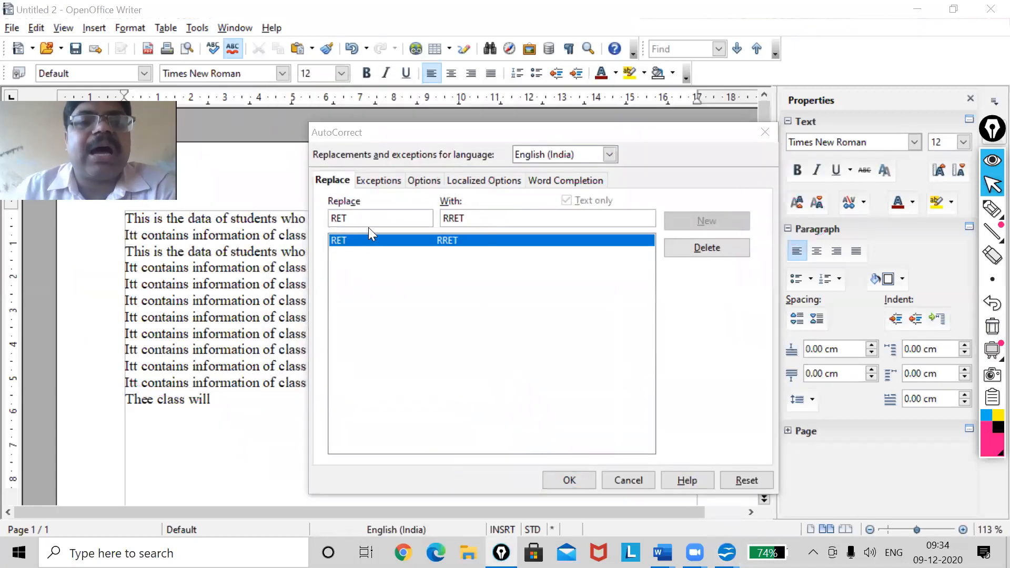
- Add an AutoCorrect entry that replaces "Thee" with "The", keeping the RET entry, and apply it
click(709, 247)
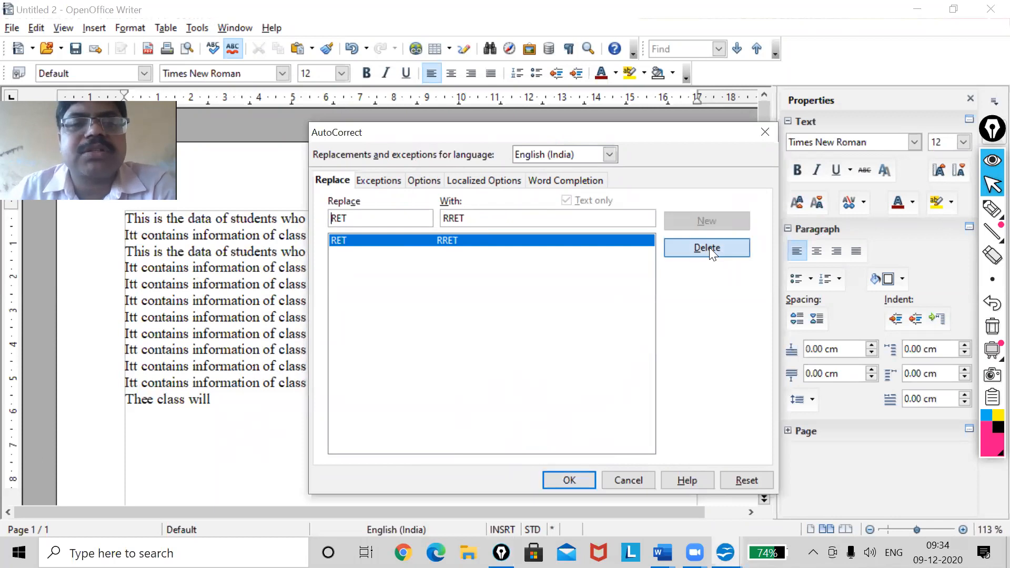
click(709, 222)
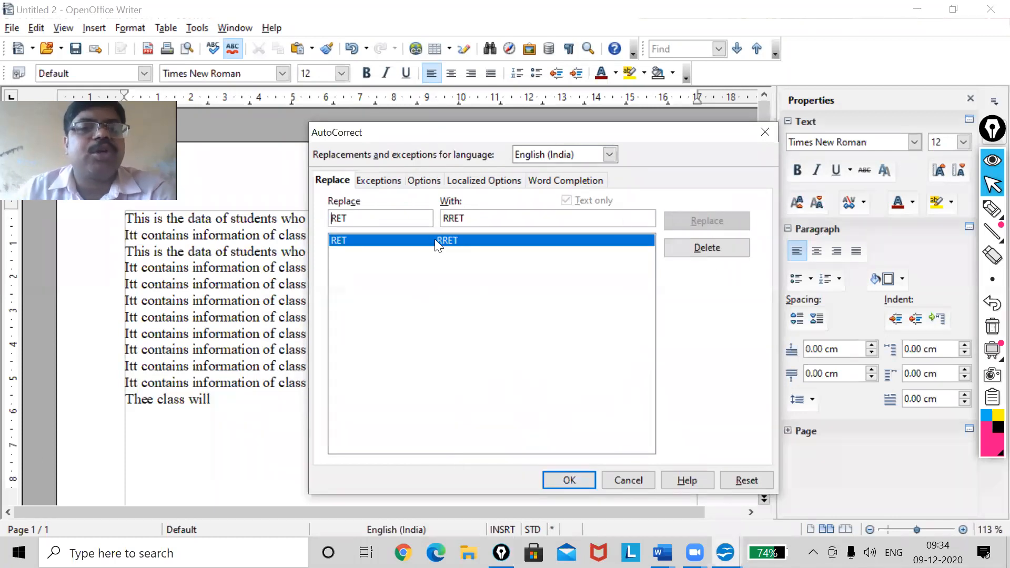
drag(373, 217, 299, 215)
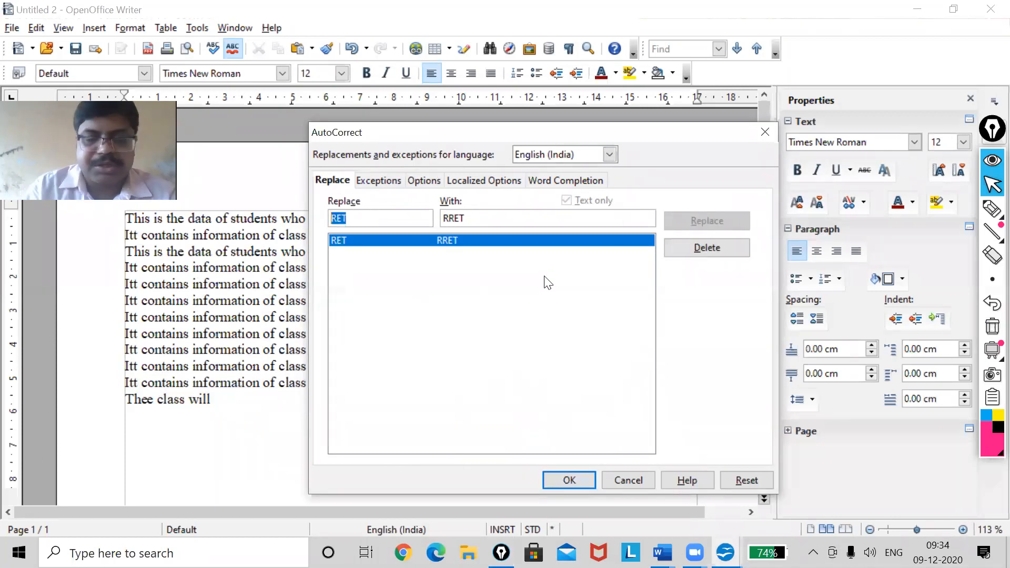
text(Thee)
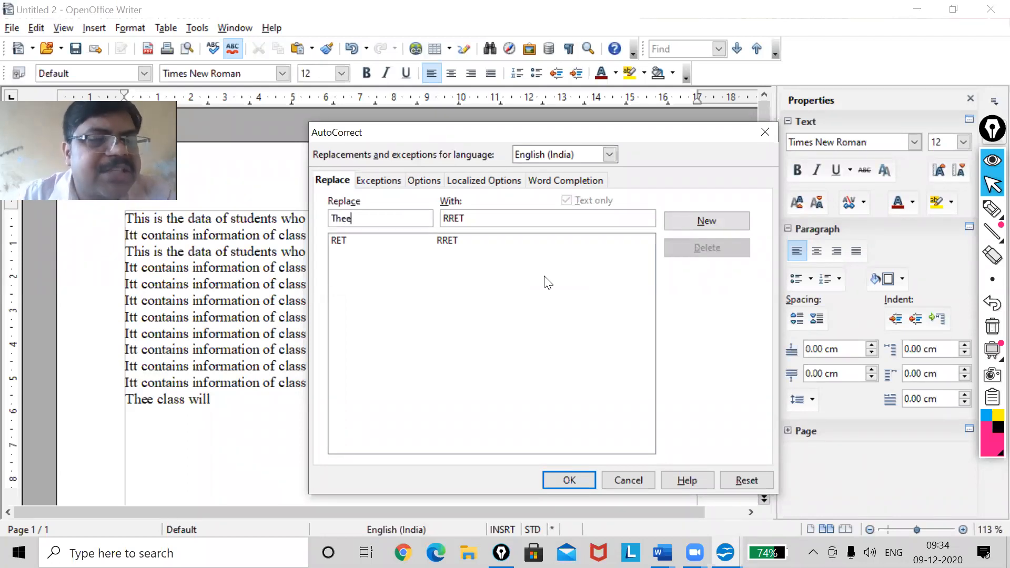
drag(506, 219, 423, 216)
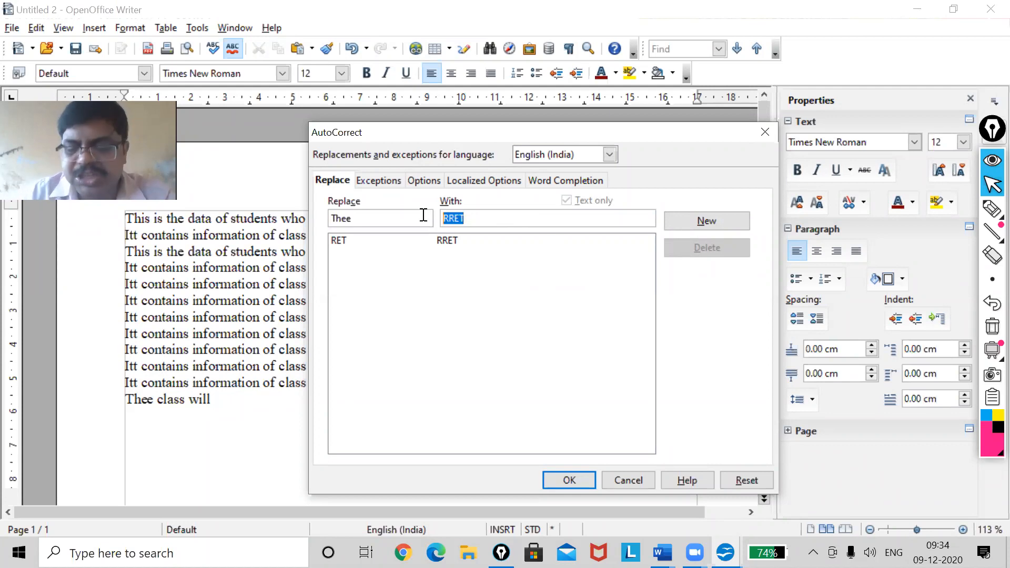
text(The)
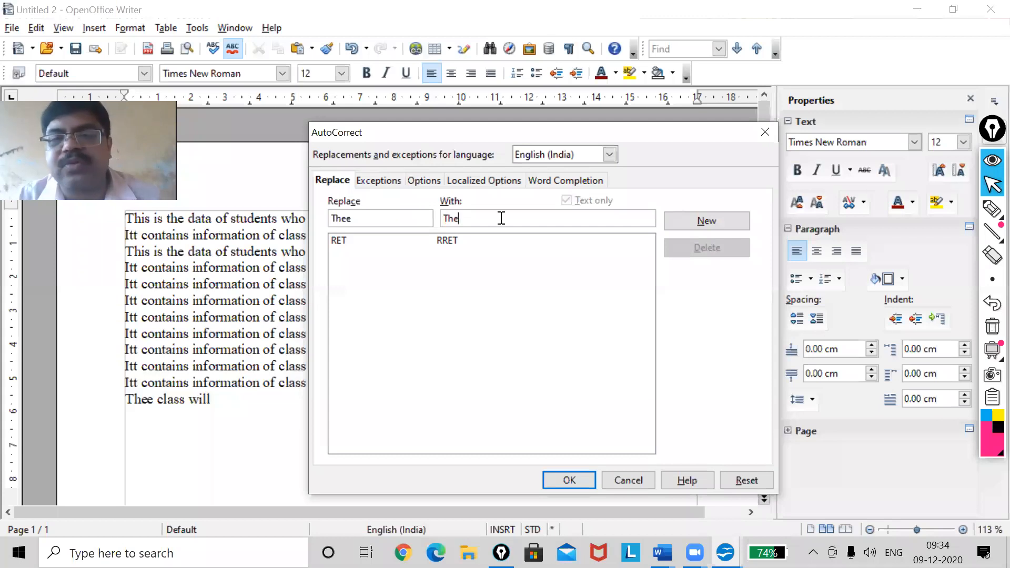
click(692, 224)
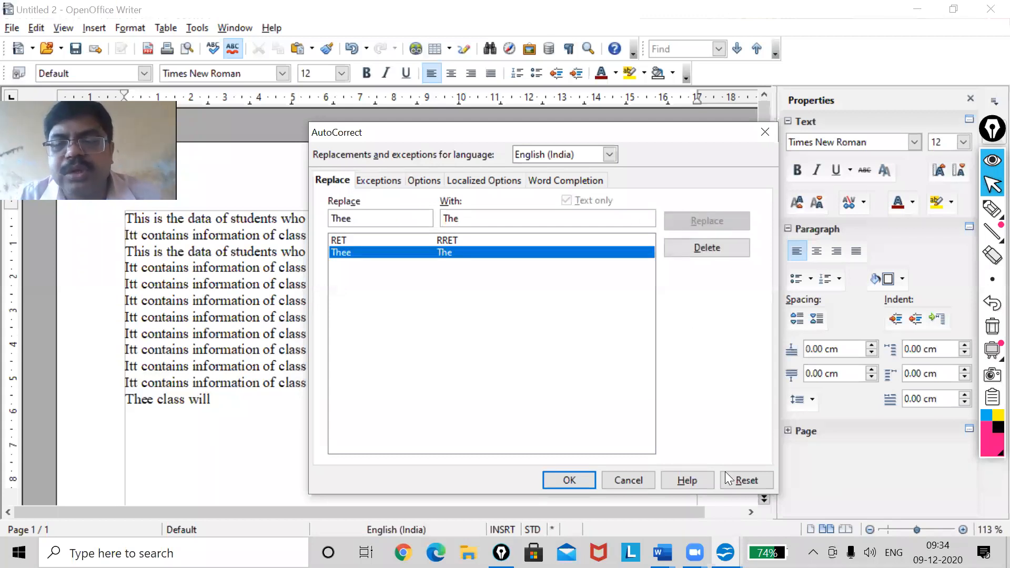
click(570, 478)
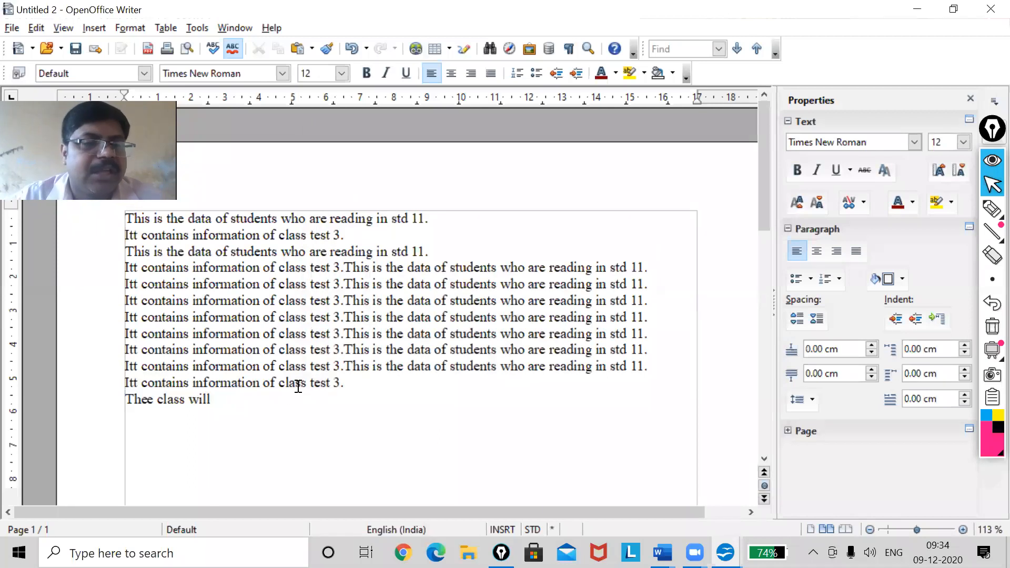
- Test the replacement by entering "Thee" twice at the end of the last line, followed by "colour i"
text(Thee)
key(BackSpace)
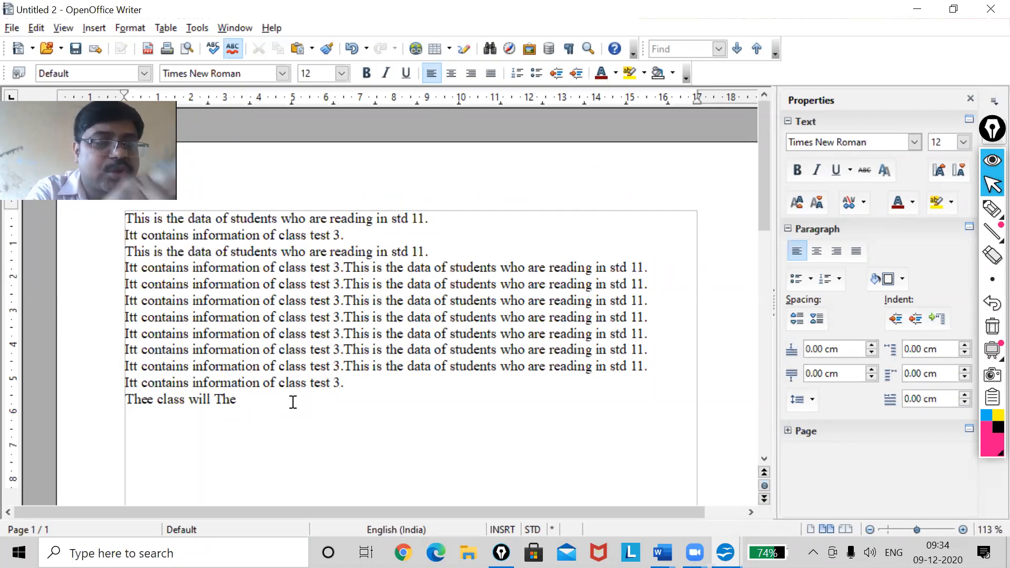
text(Thee)
key(BackSpace)
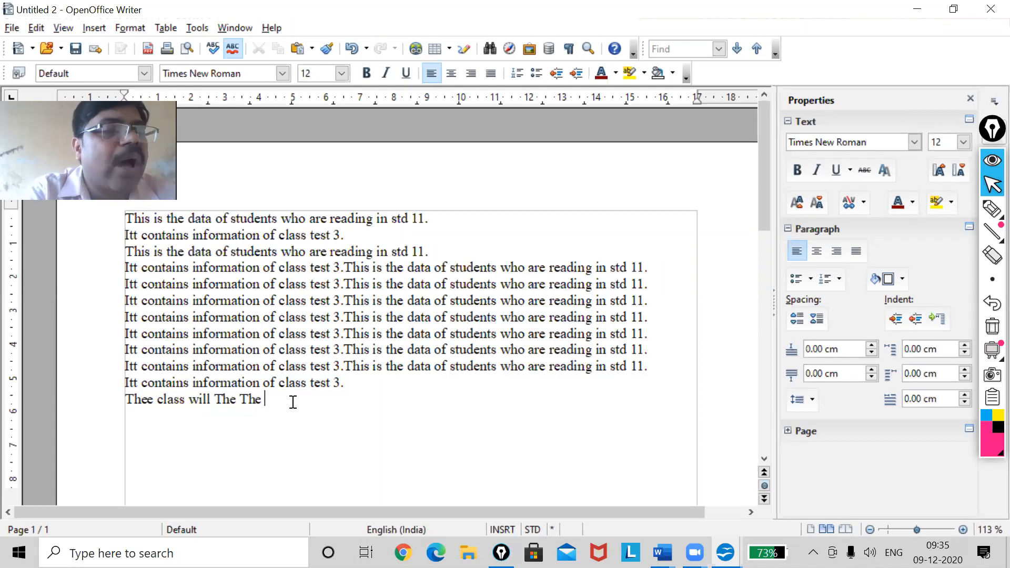
text(colour )
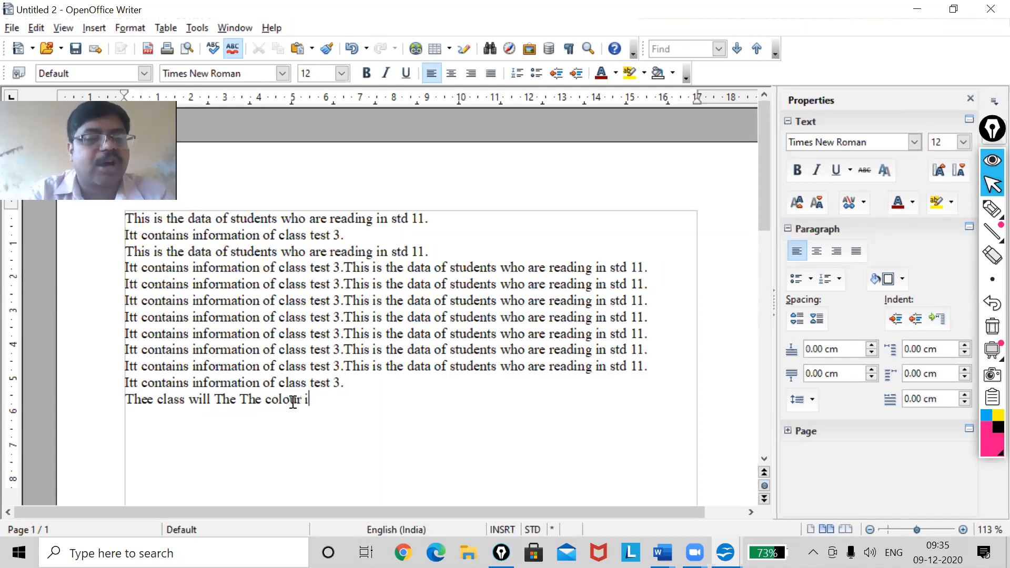
text(i)
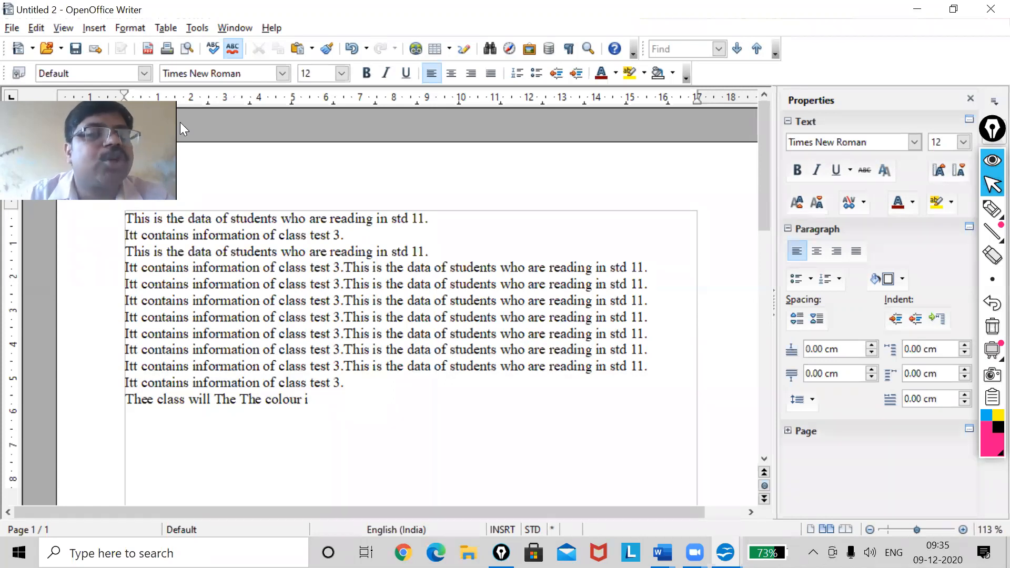
- Add an AutoCorrect entry that replaces "colour" with "color" and apply it
click(198, 28)
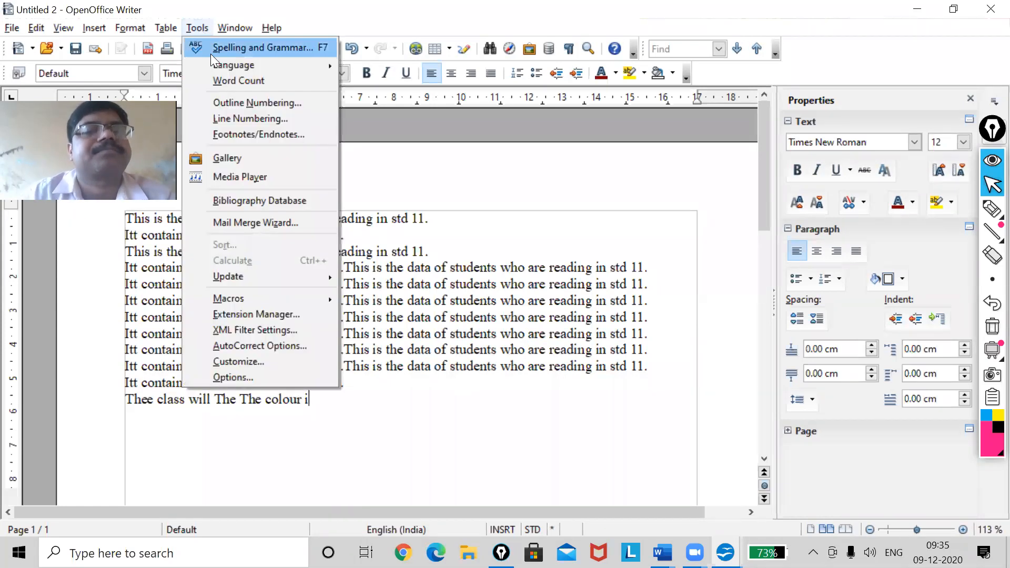
click(251, 345)
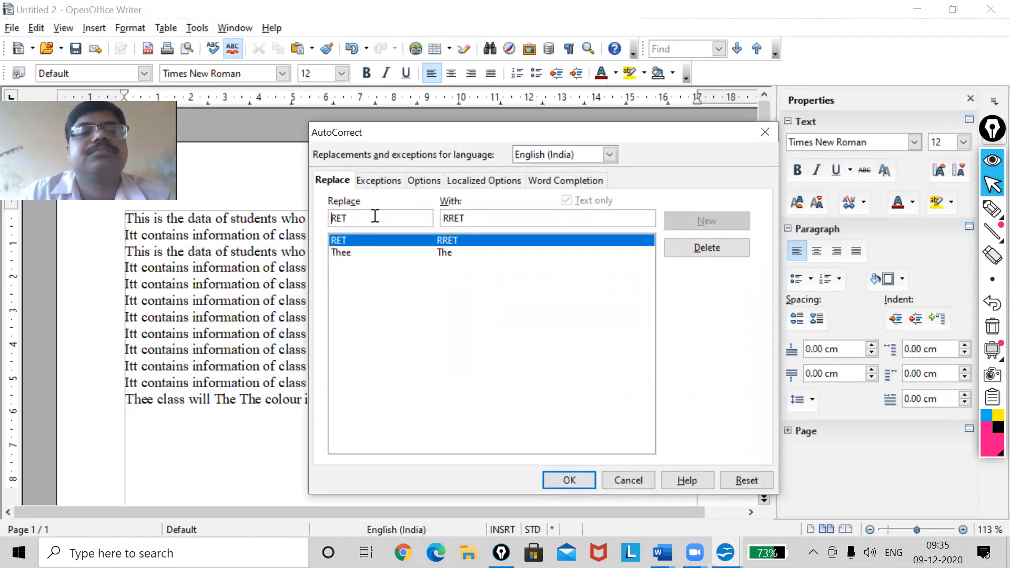
drag(374, 218, 331, 218)
text(colour)
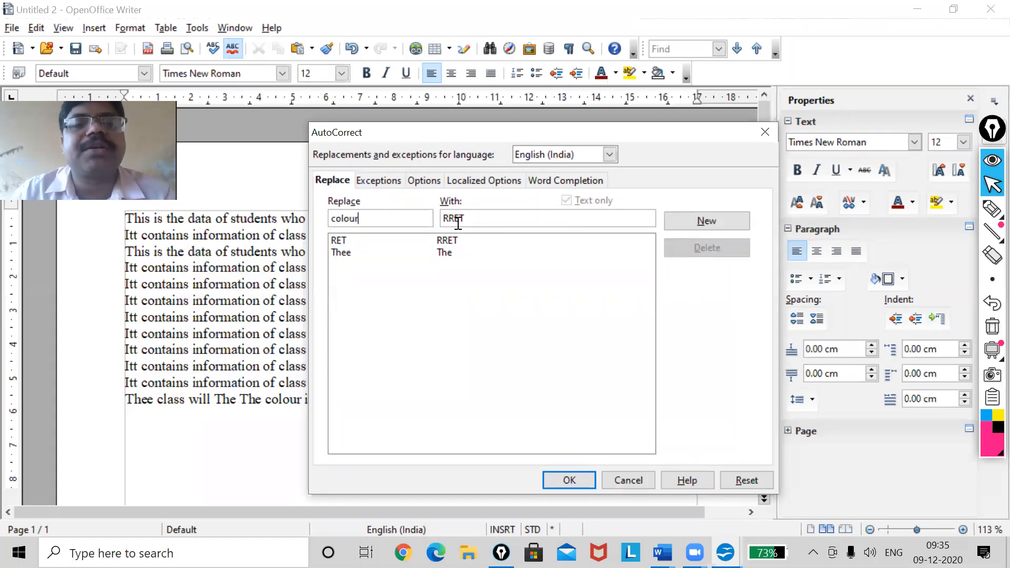
key(Tab)
text(color)
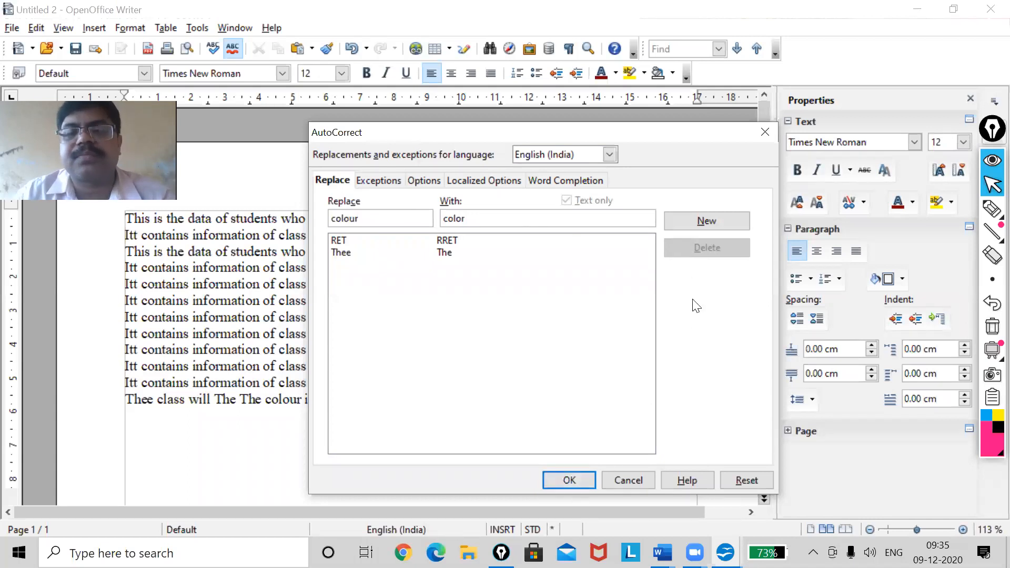
click(713, 225)
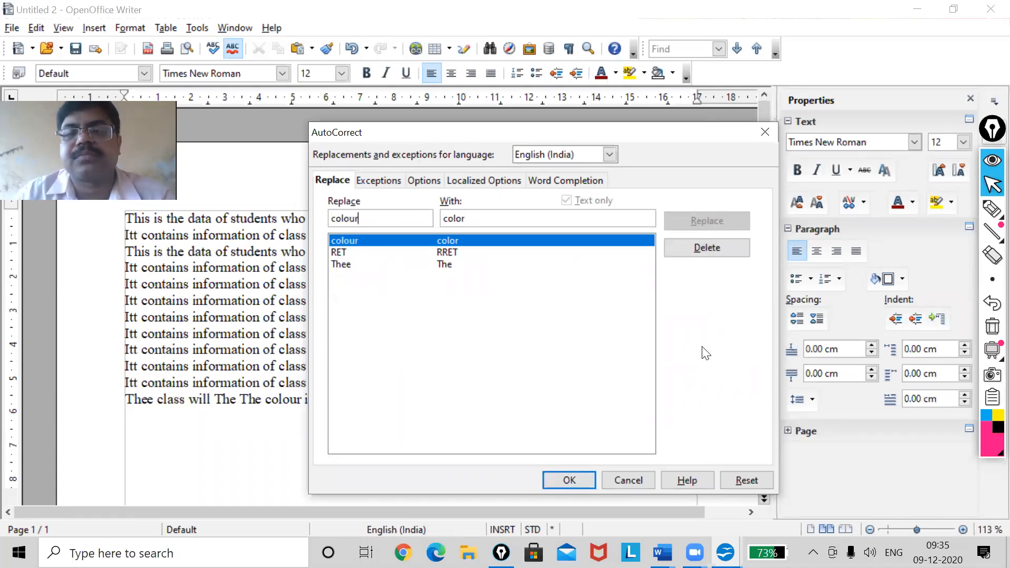
click(581, 480)
- Delete "colour i" from the end of the last line and start retyping the word with "co"
drag(325, 402, 262, 398)
key(BackSpace)
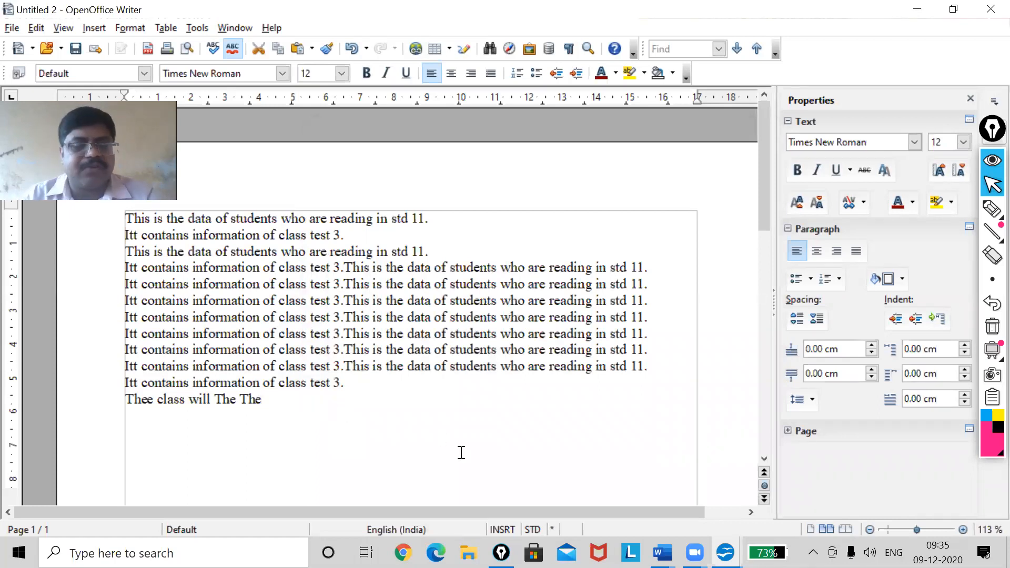
text(co)
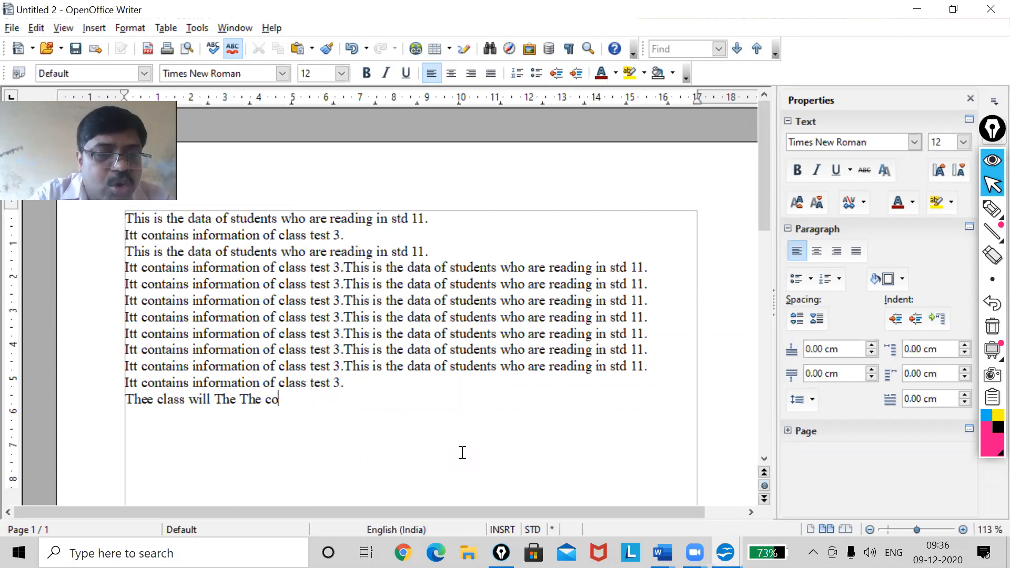